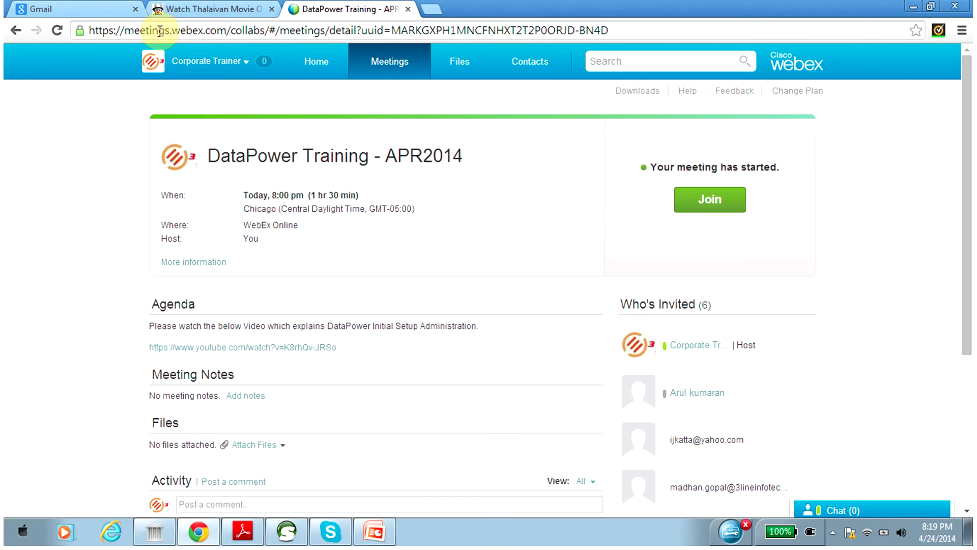
{"action": "type", "text": "http"}
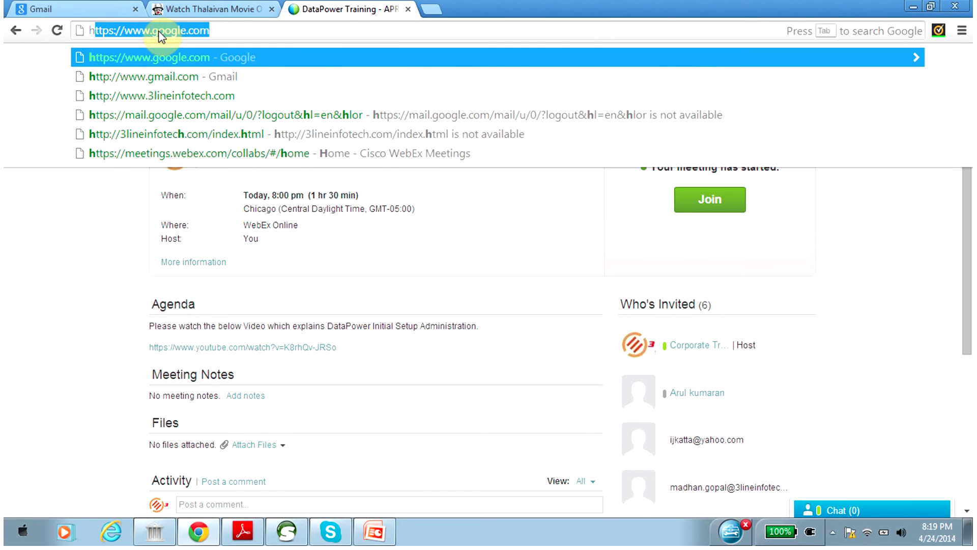
{"action": "type", "text": "s://"}
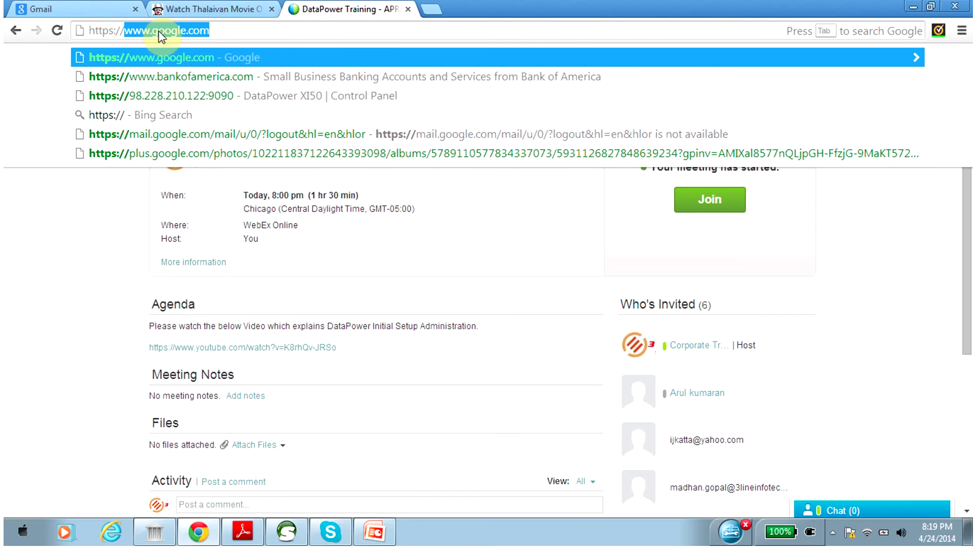
{"action": "key", "text": "Down"}
{"action": "key", "text": "Down"}
{"action": "key", "text": "Return"}
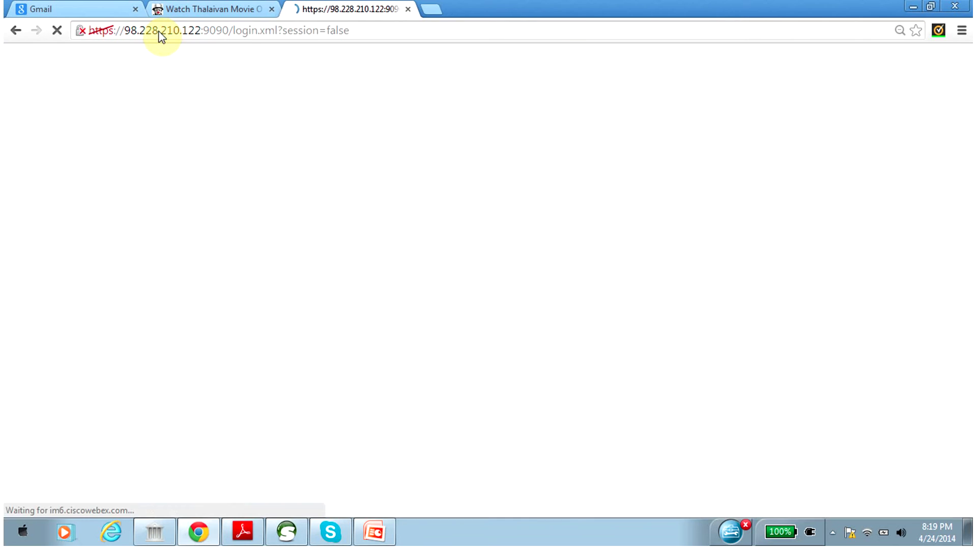
Log in to the default domain with the account user name and password, and close the post-login popup window.
{"action": "type", "text": "jayaram"}
{"action": "key", "text": "Tab"}
{"action": "type", "text": "*********"}
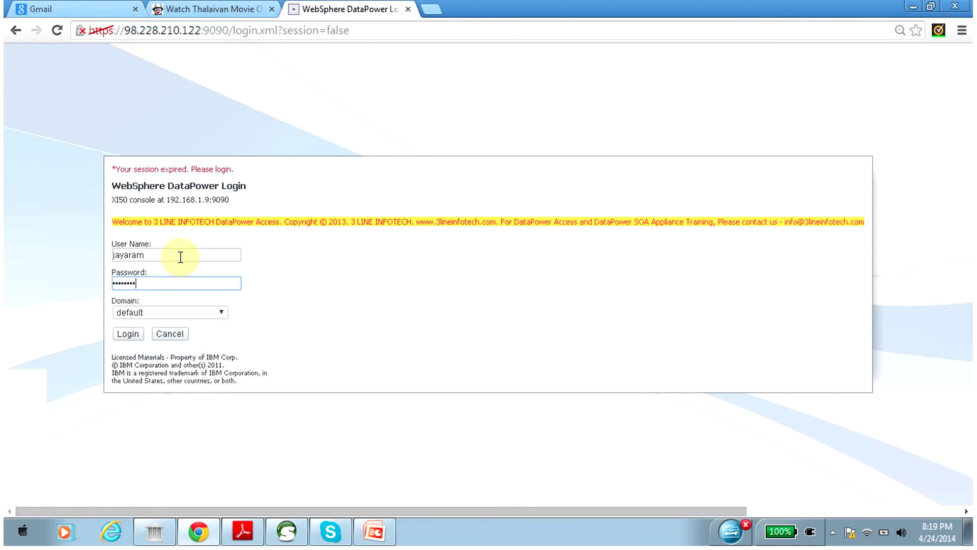
{"action": "type", "text": "**"}
{"action": "key", "text": "Return"}
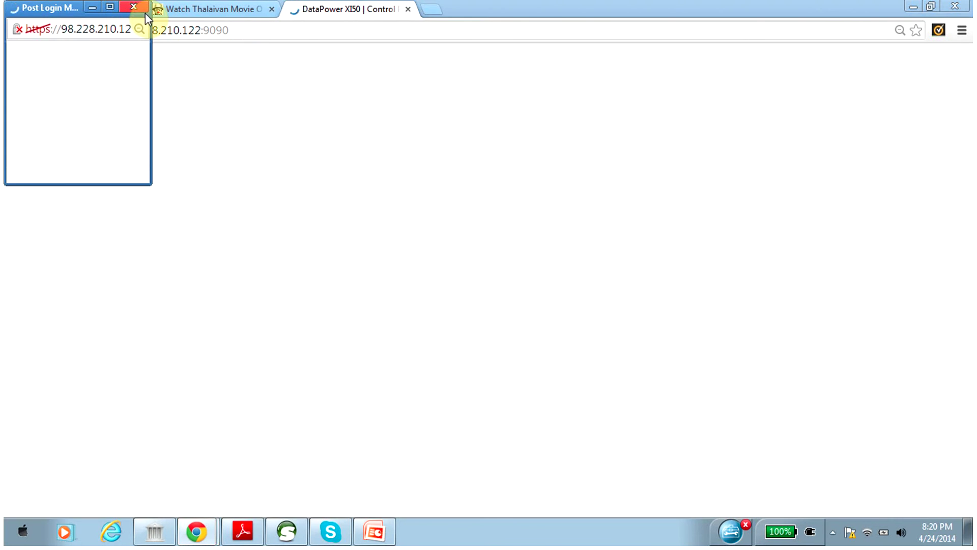
{"action": "left_click", "coordinate": [139, 6]}
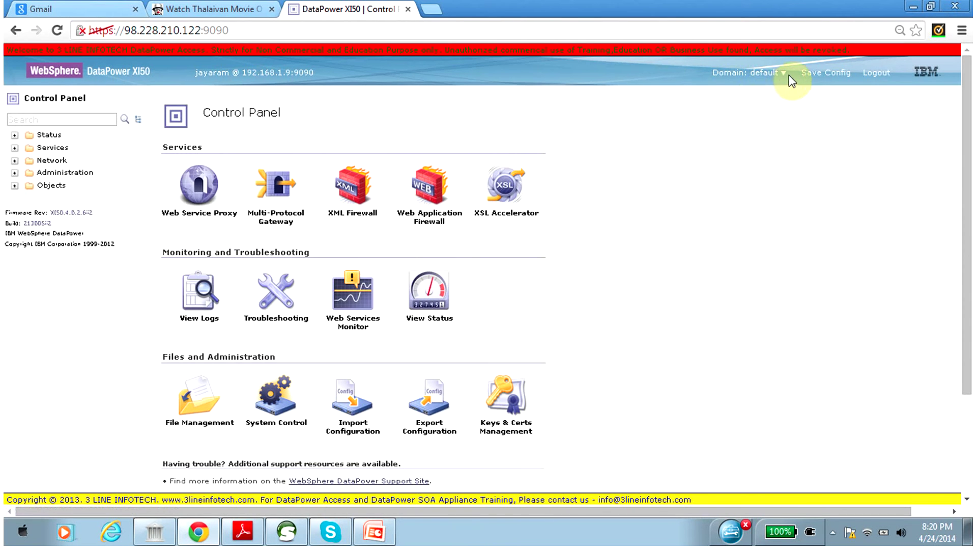
Switch to the ad_Test domain and create a web service proxy named weather_wsproxy.
{"action": "left_click", "coordinate": [784, 75]}
{"action": "left_click", "coordinate": [743, 82]}
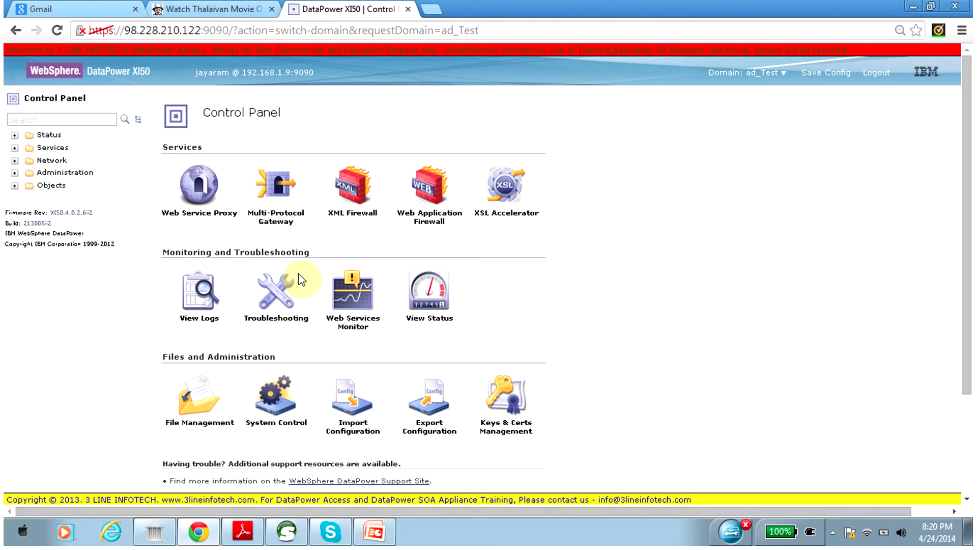
{"action": "left_click", "coordinate": [197, 192]}
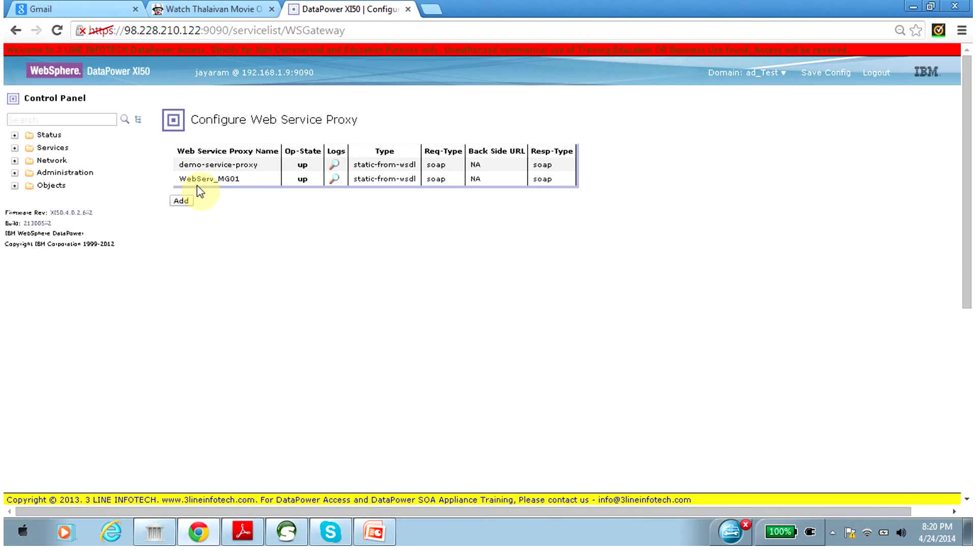
{"action": "left_click", "coordinate": [185, 200]}
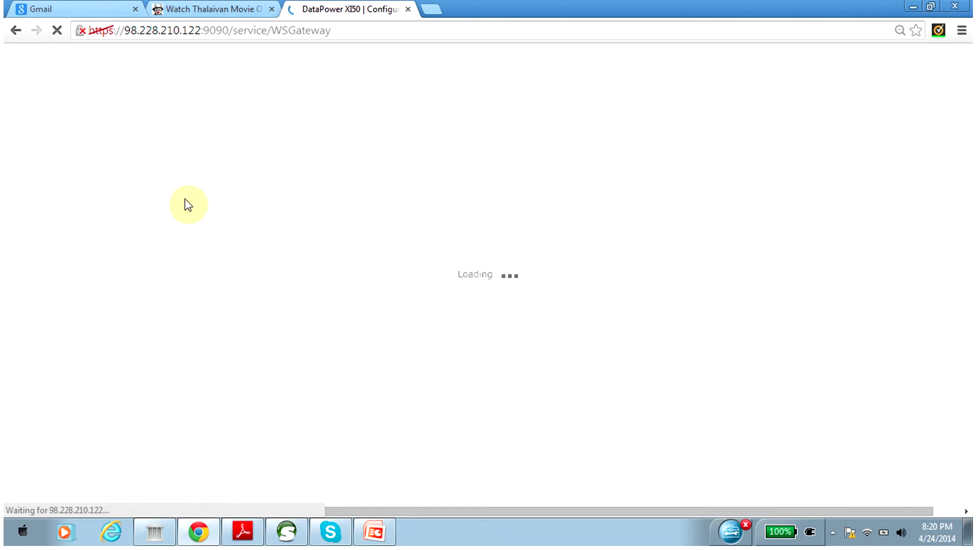
{"action": "left_click", "coordinate": [225, 156]}
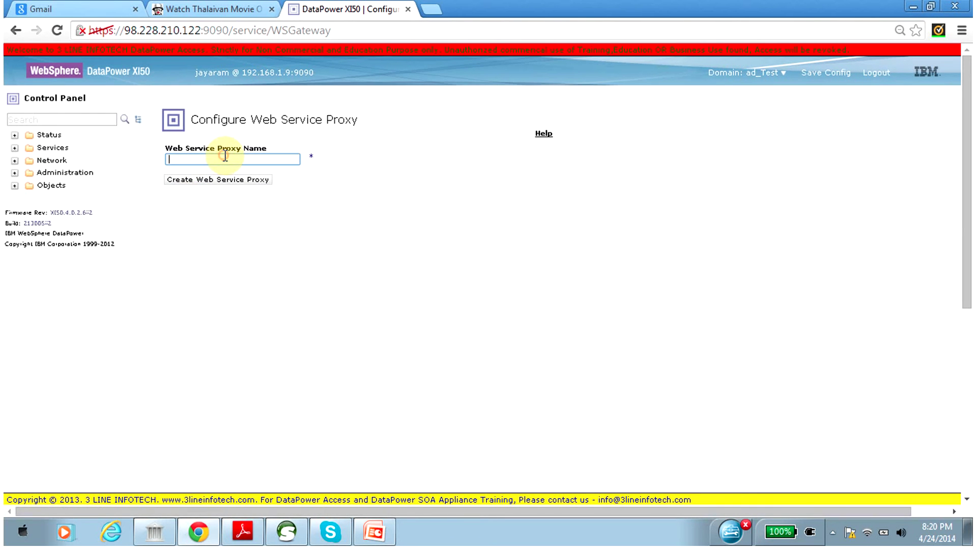
{"action": "type", "text": "weather_wsproxy"}
{"action": "left_click", "coordinate": [229, 181]}
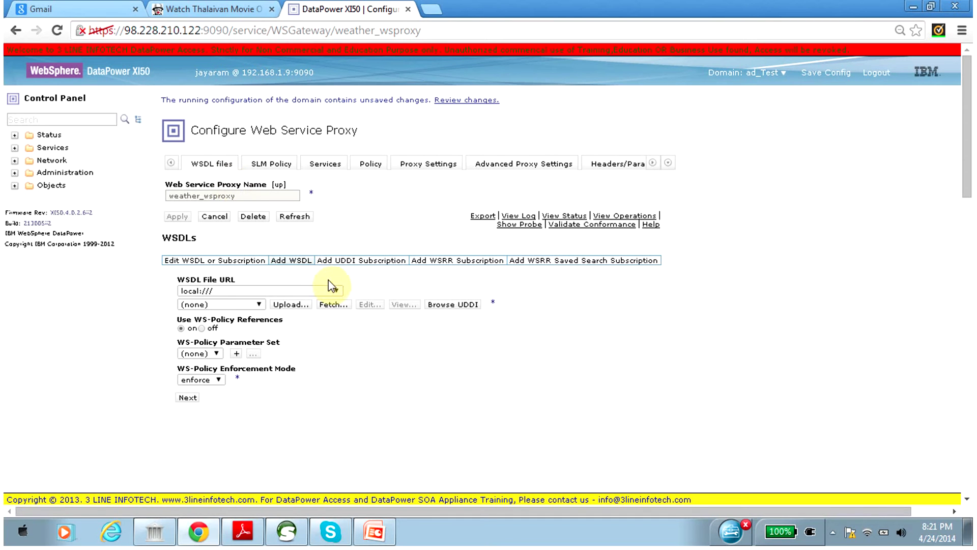
Set the WSDL file URL location to the local:/// directory named after the logged-in user.
{"action": "left_click", "coordinate": [337, 289]}
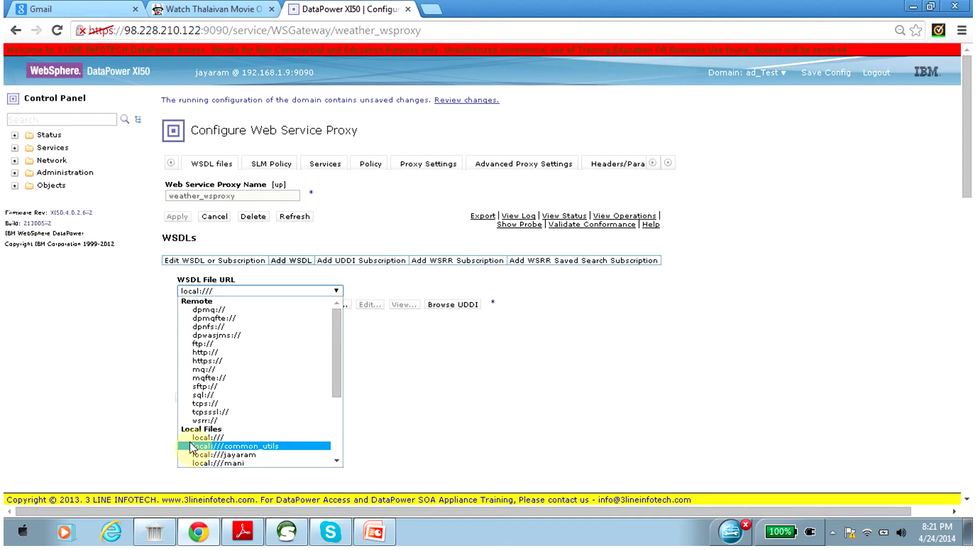
{"action": "left_click", "coordinate": [213, 421]}
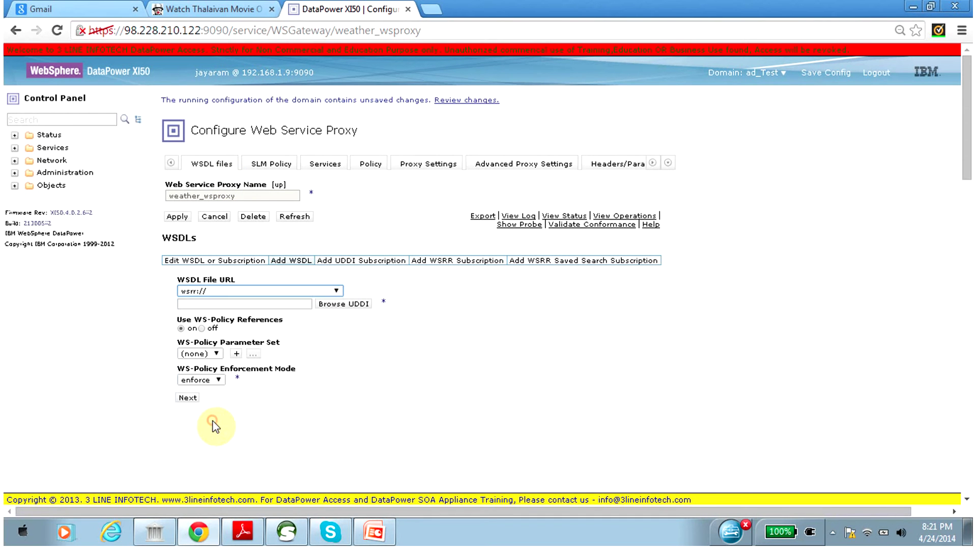
{"action": "left_click", "coordinate": [289, 294]}
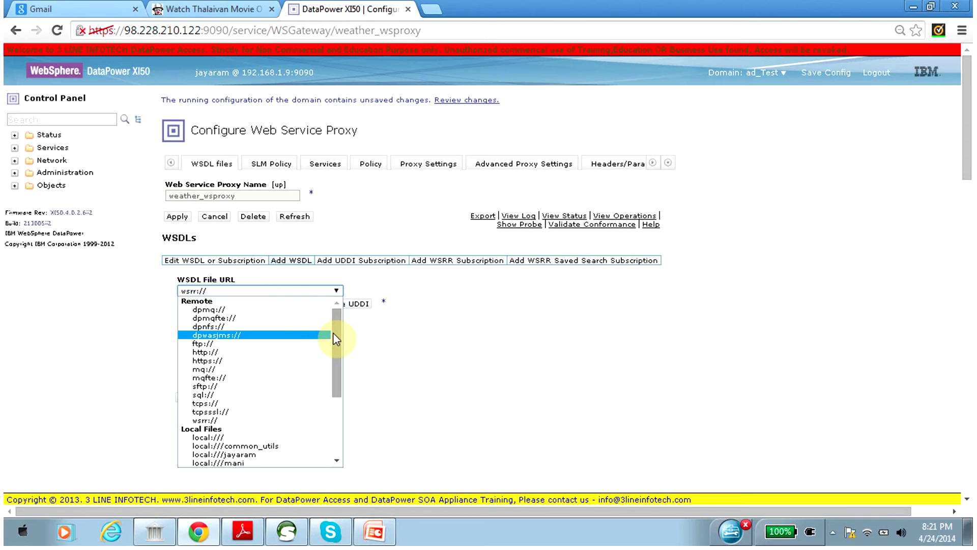
{"action": "left_click_drag", "start_coordinate": [334, 334], "coordinate": [333, 338]}
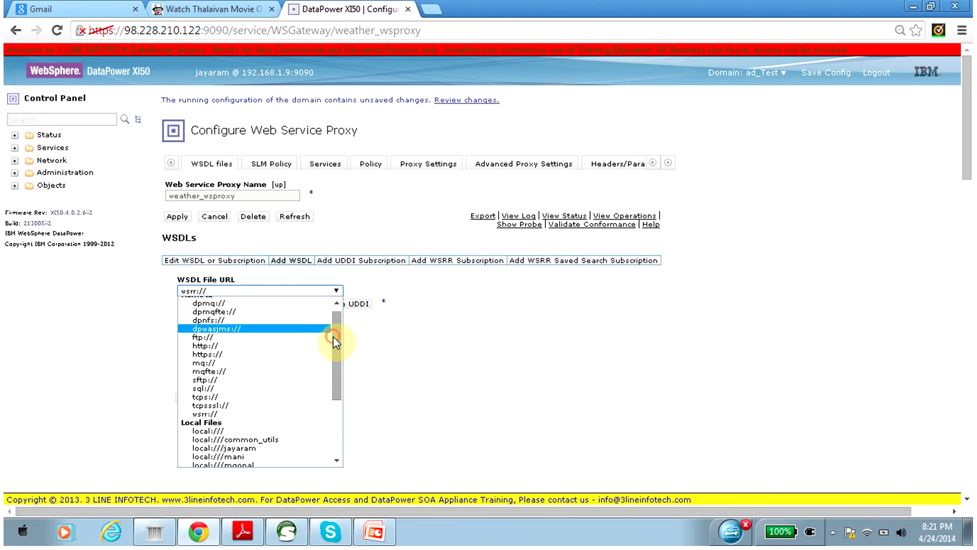
{"action": "left_click", "coordinate": [274, 447]}
{"action": "left_click", "coordinate": [217, 304]}
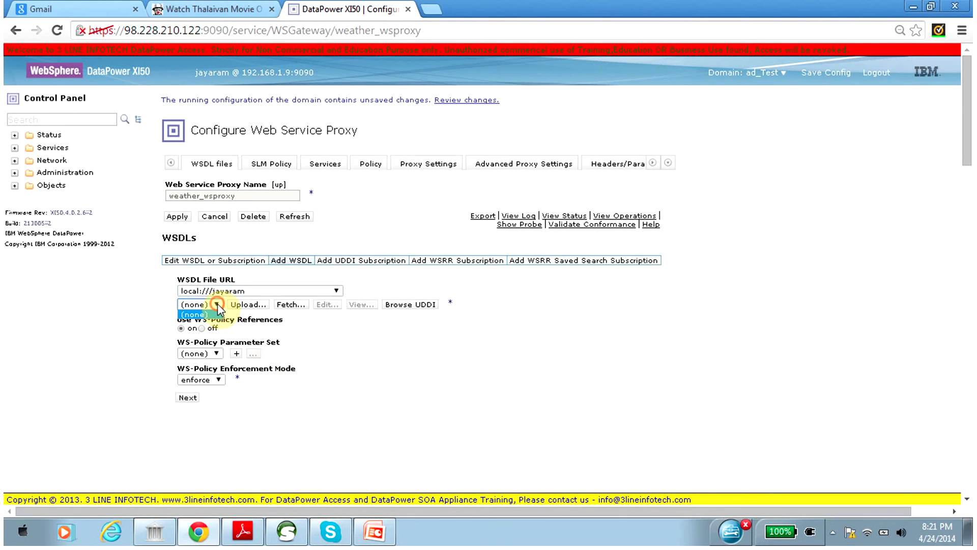
{"action": "left_click", "coordinate": [362, 361]}
Upload Weather.wsdl from the Desktop to the selected local directory as the proxy's WSDL file.
{"action": "left_click", "coordinate": [245, 304]}
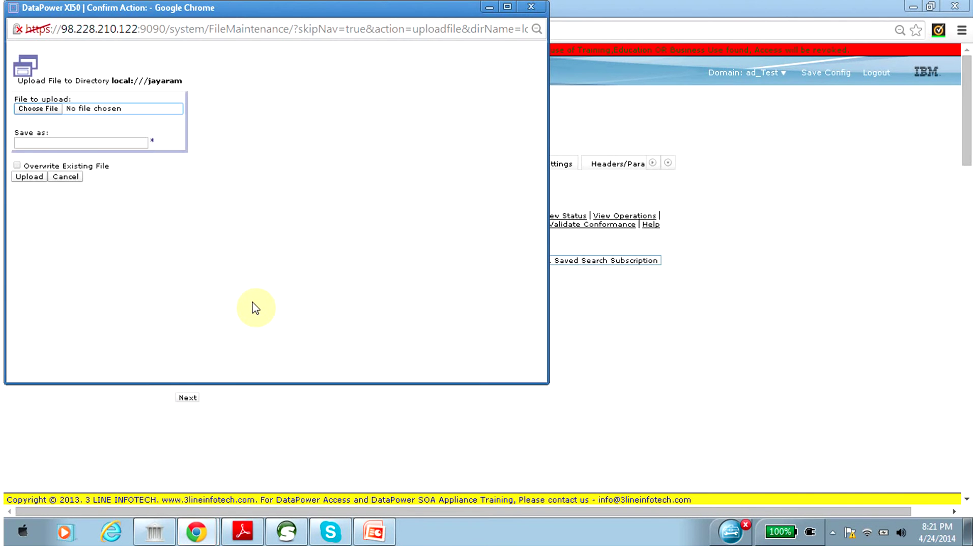
{"action": "left_click", "coordinate": [28, 111]}
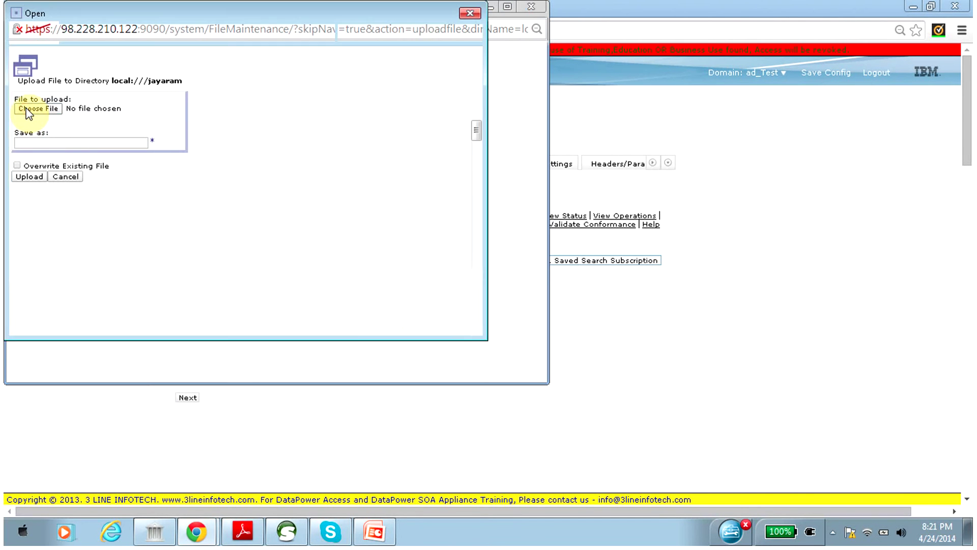
{"action": "left_click", "coordinate": [61, 97]}
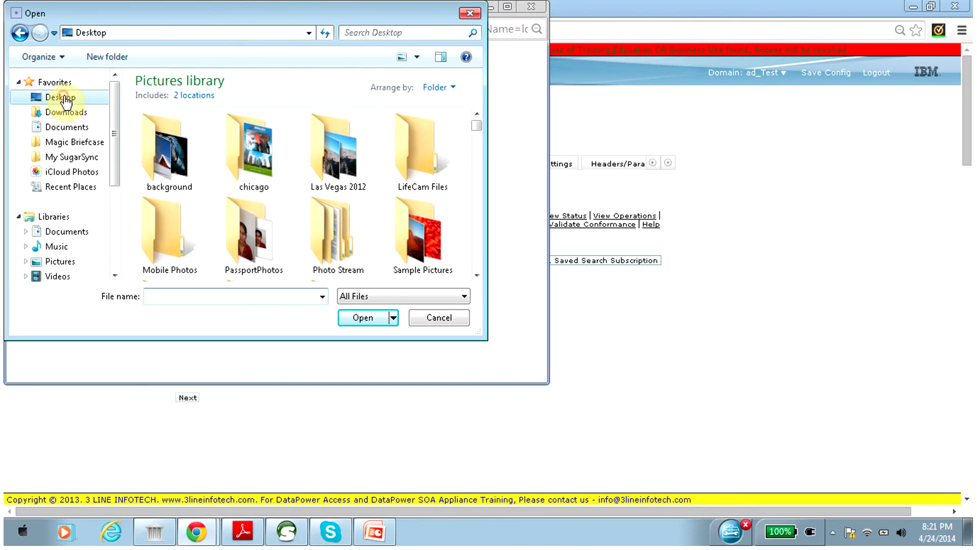
{"action": "left_click", "coordinate": [155, 130]}
{"action": "key", "text": "w"}
{"action": "key", "text": "w"}
{"action": "key", "text": "w"}
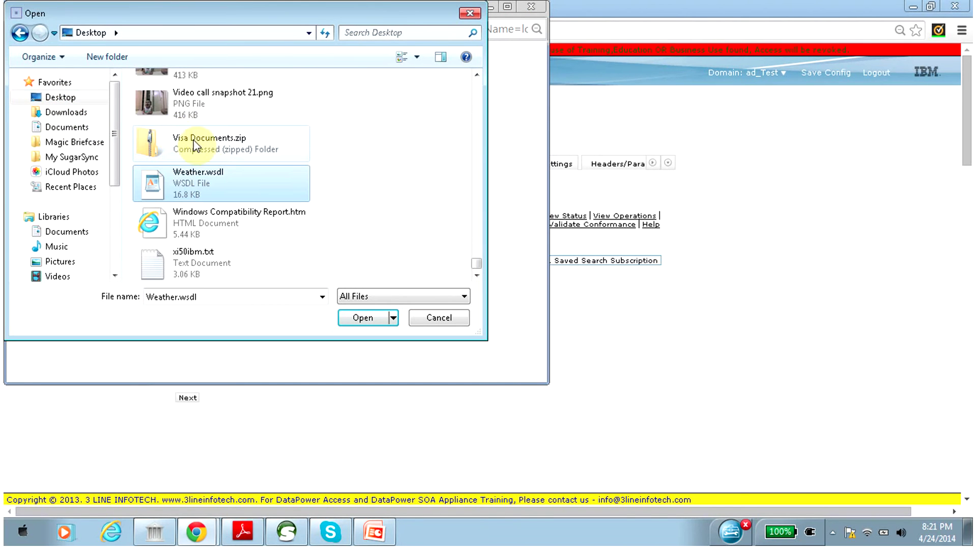
{"action": "double_click", "coordinate": [181, 187]}
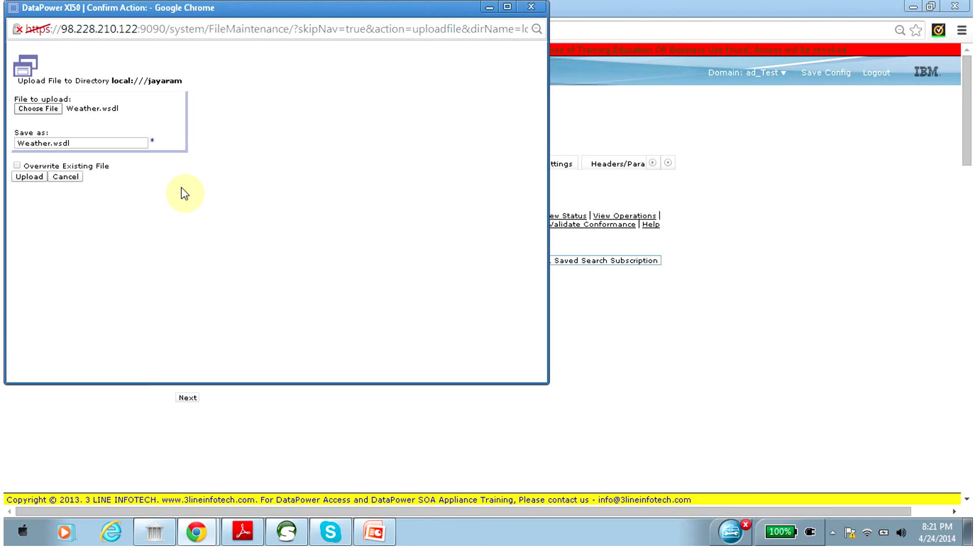
{"action": "left_click", "coordinate": [26, 177]}
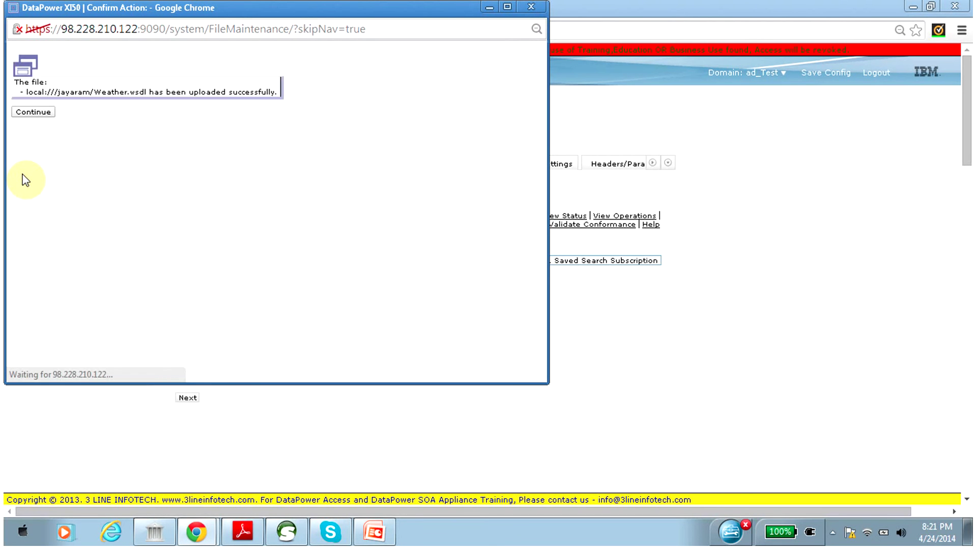
{"action": "left_click", "coordinate": [34, 112]}
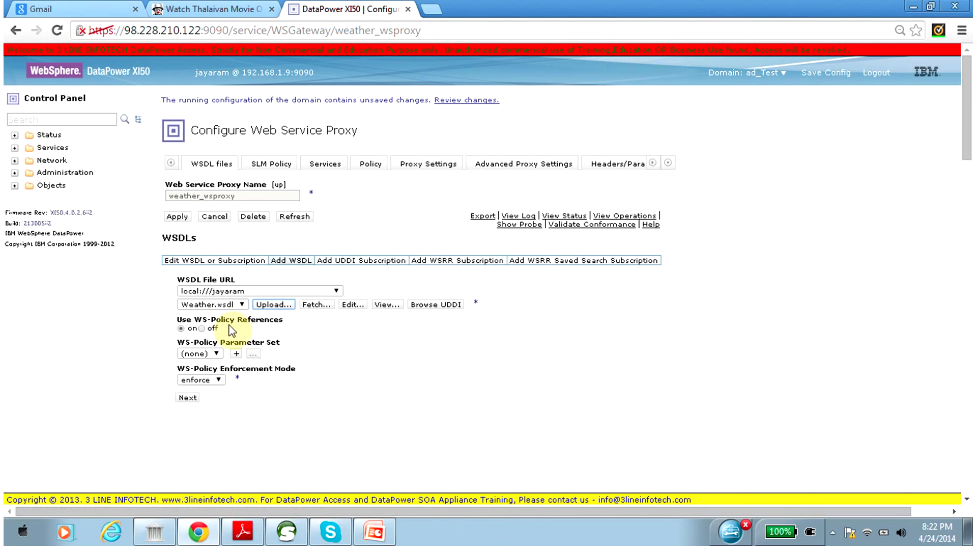
Turn off the use of WS-Policy references and continue to the endpoint settings of Weather.wsdl.
{"action": "left_click", "coordinate": [202, 328]}
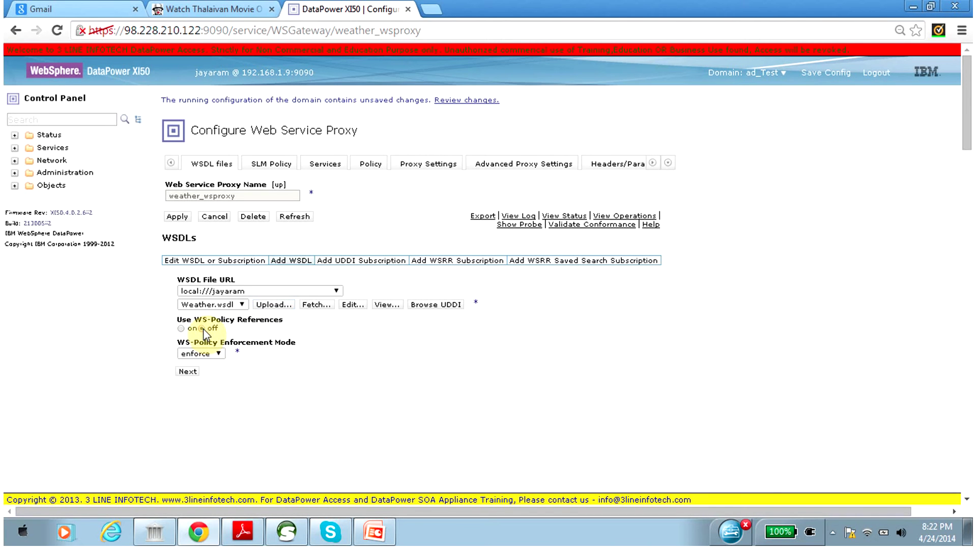
{"action": "left_click", "coordinate": [223, 353]}
{"action": "left_click", "coordinate": [211, 363]}
{"action": "left_click", "coordinate": [194, 371]}
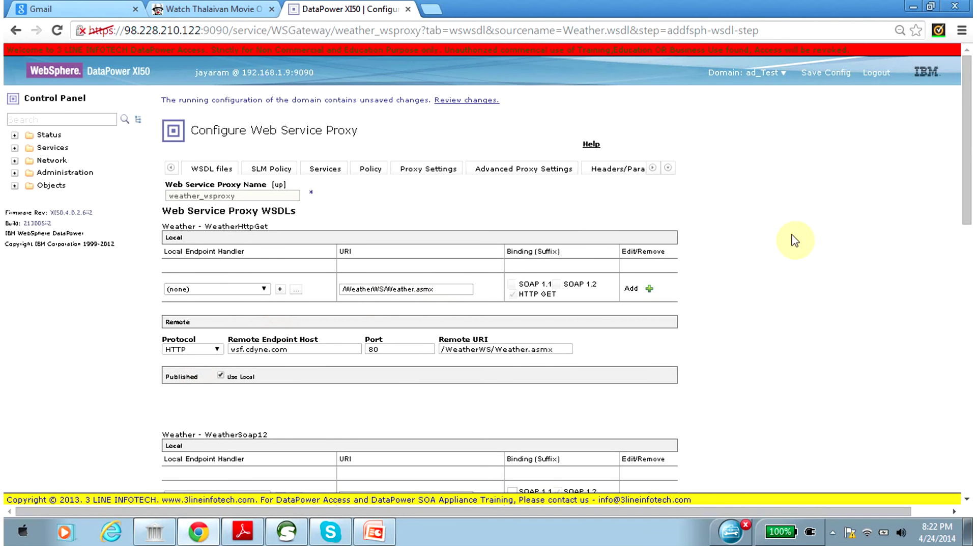
Examine the WeatherHttpGet, WeatherSoap12 and WeatherSoap endpoint sections, including SOAP bindings, remote endpoint host, remote URI and local URI.
{"action": "mouse_move", "coordinate": [969, 142]}
{"action": "left_mouse_down"}
{"action": "mouse_move", "coordinate": [970, 312]}
{"action": "mouse_move", "coordinate": [969, 124]}
{"action": "left_mouse_up"}
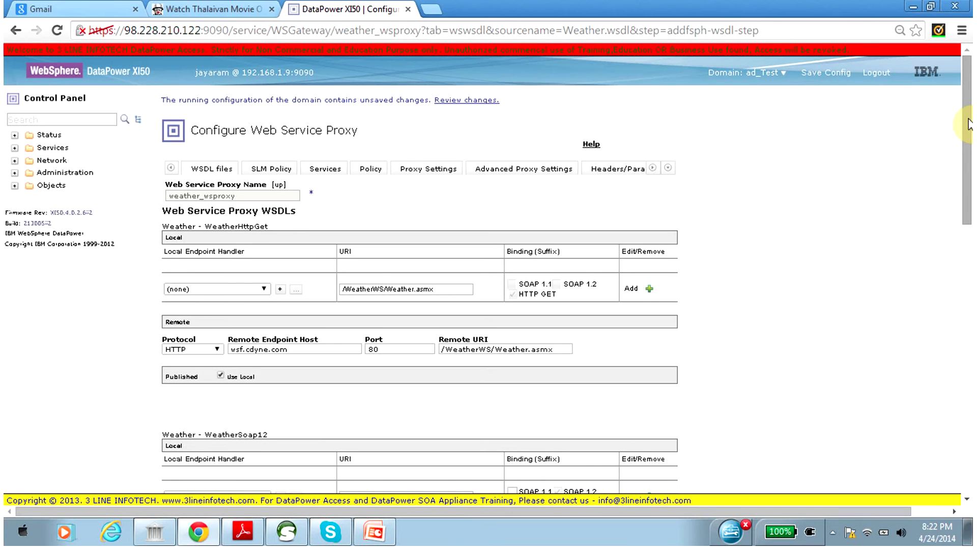
{"action": "left_click_drag", "start_coordinate": [968, 123], "coordinate": [968, 135]}
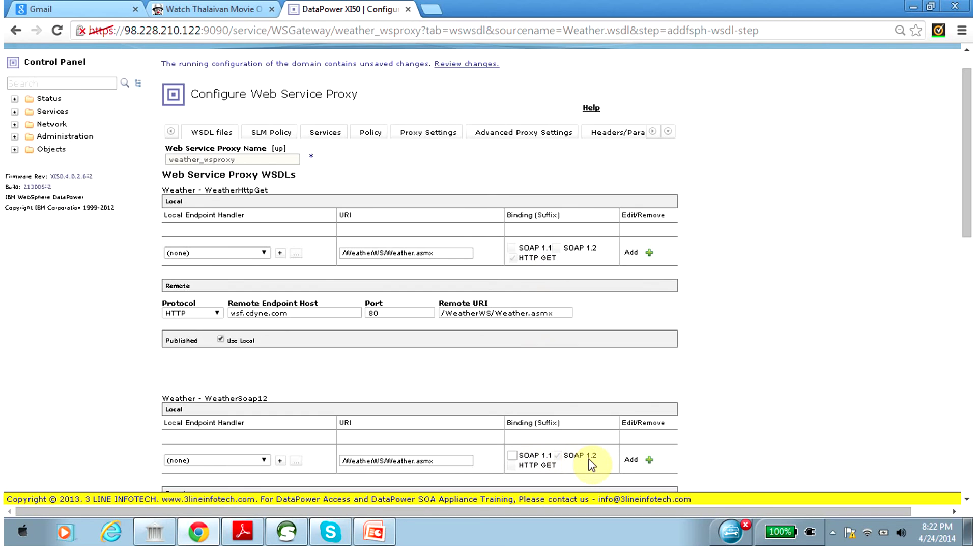
{"action": "left_click_drag", "start_coordinate": [969, 196], "coordinate": [967, 301]}
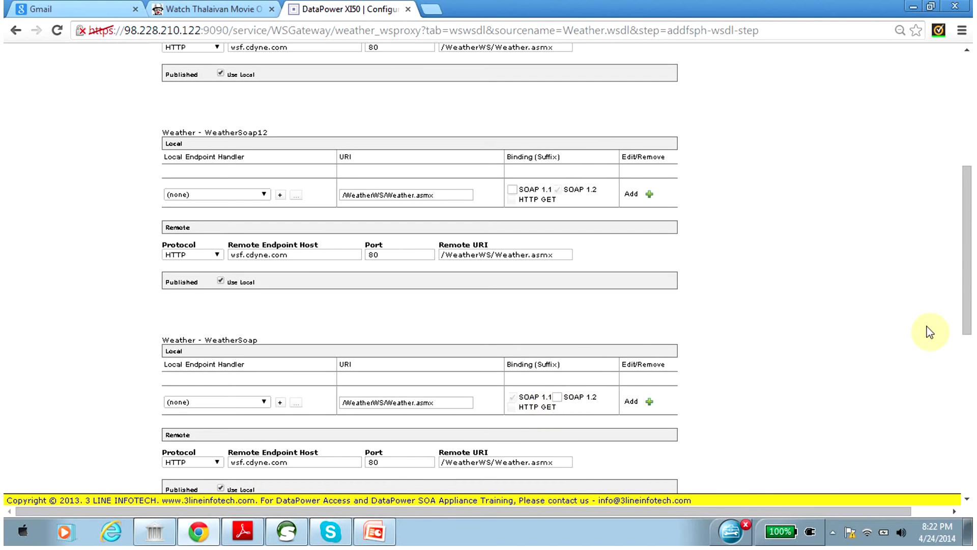
{"action": "left_click_drag", "start_coordinate": [967, 288], "coordinate": [967, 148]}
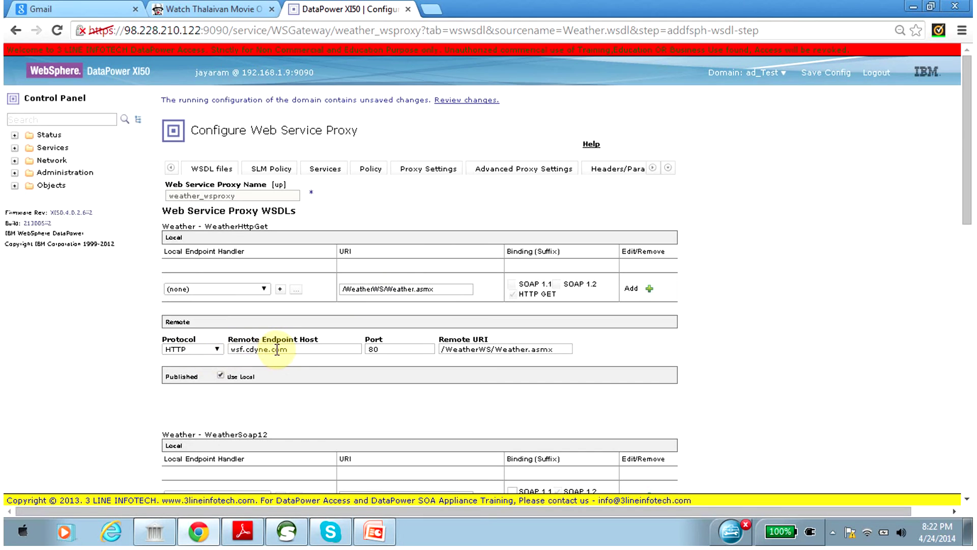
{"action": "left_click_drag", "start_coordinate": [290, 350], "coordinate": [228, 351]}
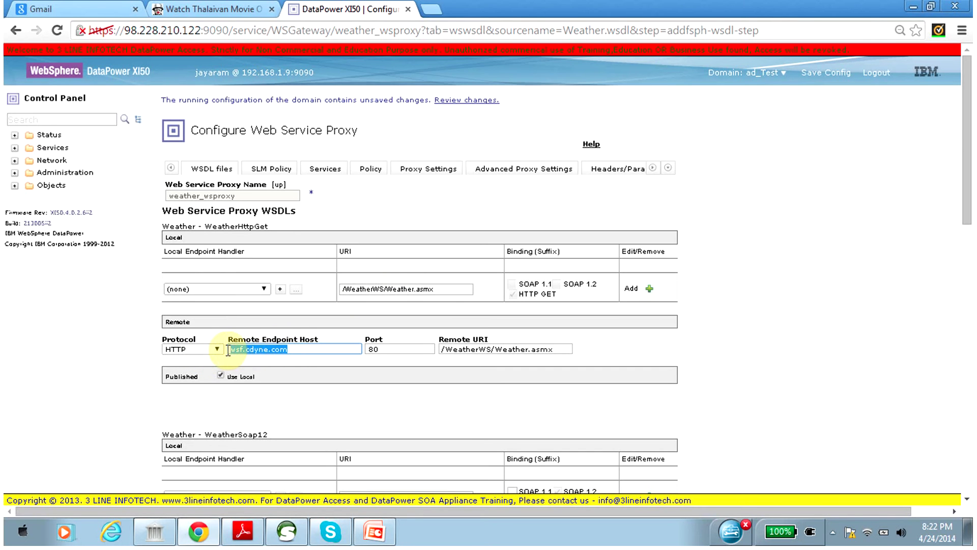
{"action": "left_click", "coordinate": [287, 350]}
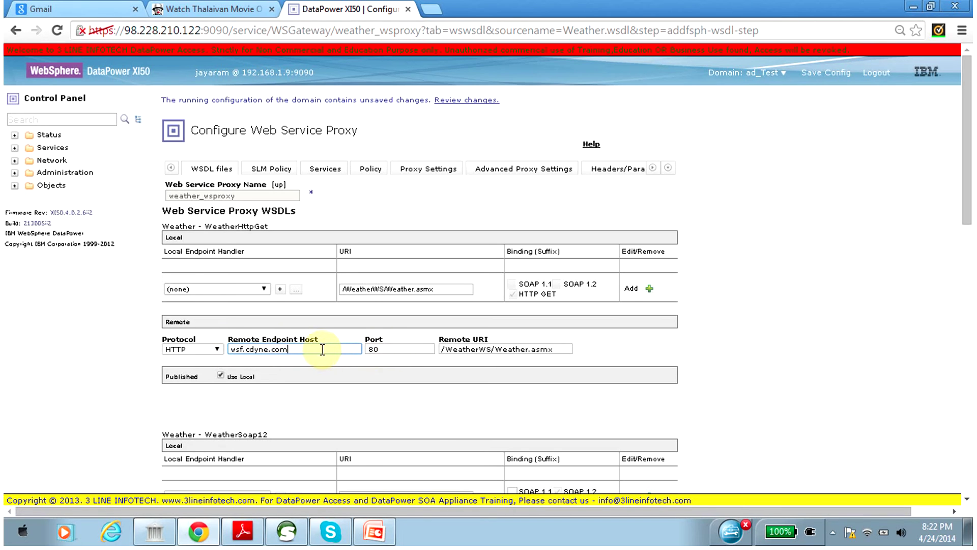
{"action": "left_click_drag", "start_coordinate": [309, 349], "coordinate": [219, 345]}
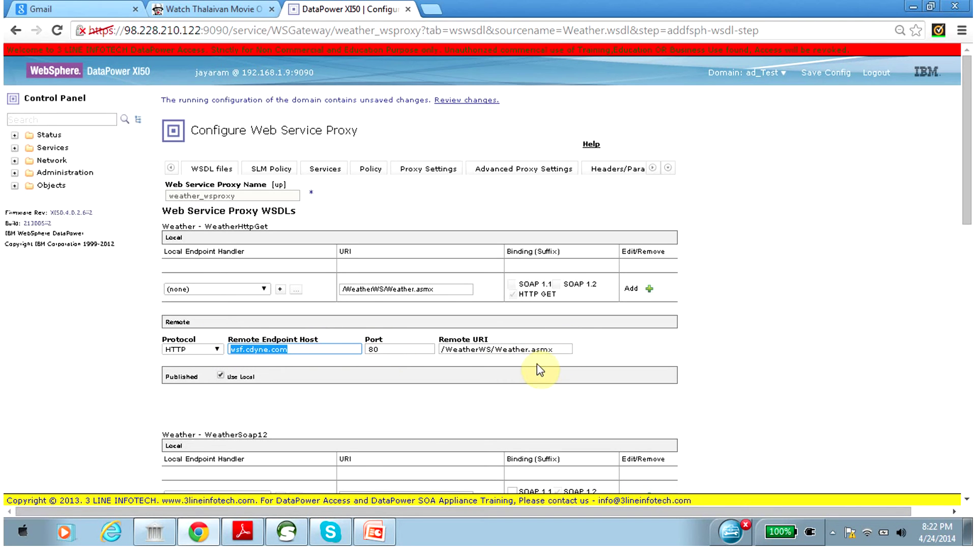
{"action": "left_click_drag", "start_coordinate": [562, 349], "coordinate": [453, 348]}
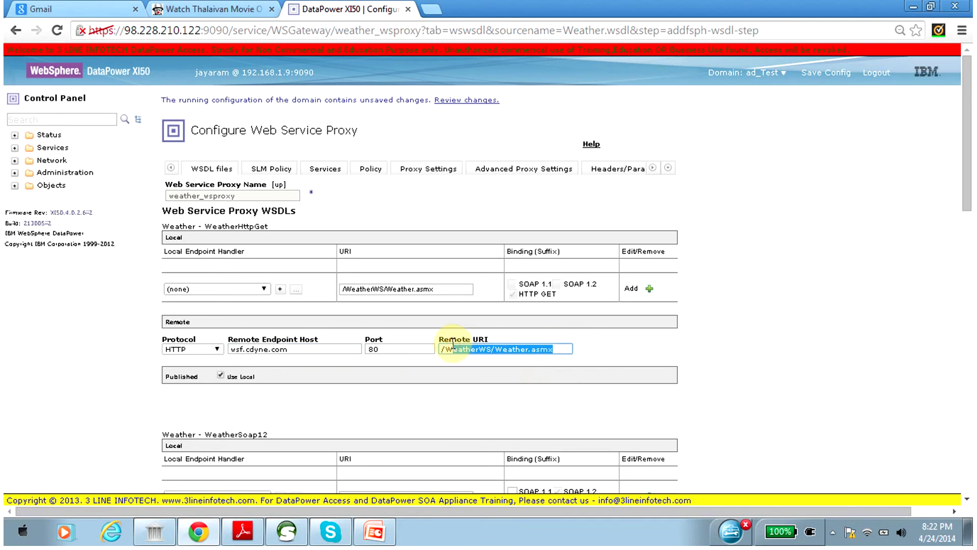
{"action": "left_click_drag", "start_coordinate": [445, 289], "coordinate": [343, 288]}
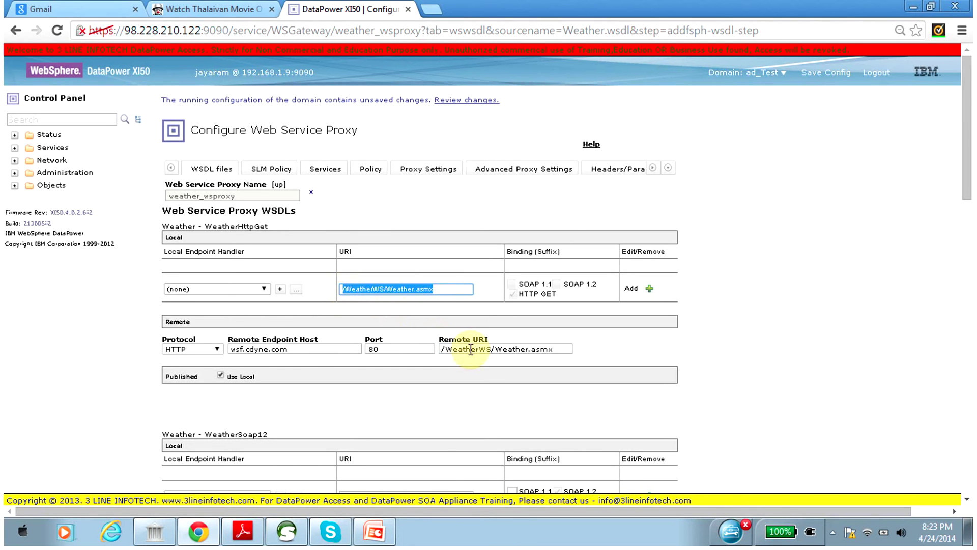
{"action": "left_click", "coordinate": [449, 289]}
{"action": "left_click_drag", "start_coordinate": [449, 289], "coordinate": [296, 273]}
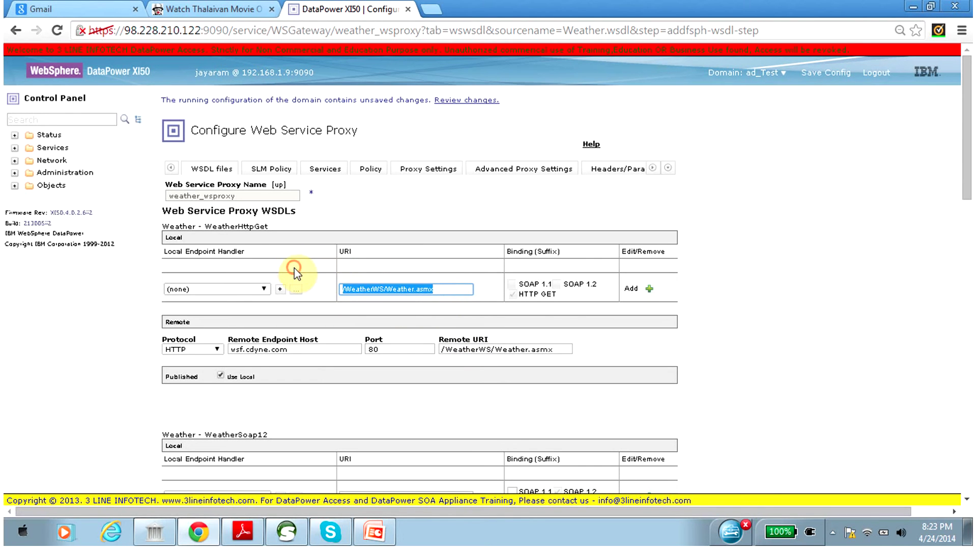
Set the local URI to /weather for the WeatherHttpGet, WeatherSoap12 and WeatherSoap endpoints.
{"action": "type", "text": "/weather"}
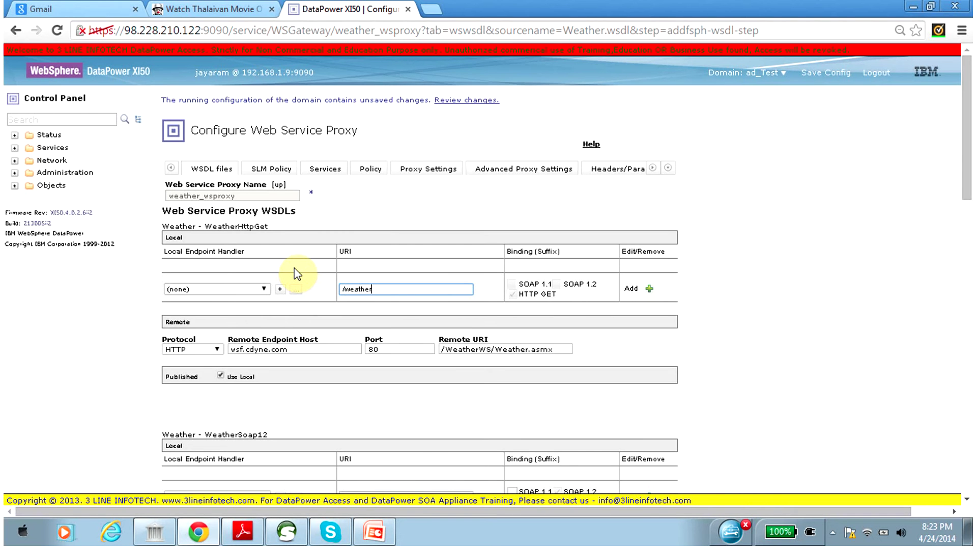
{"action": "left_click_drag", "start_coordinate": [966, 147], "coordinate": [966, 199]}
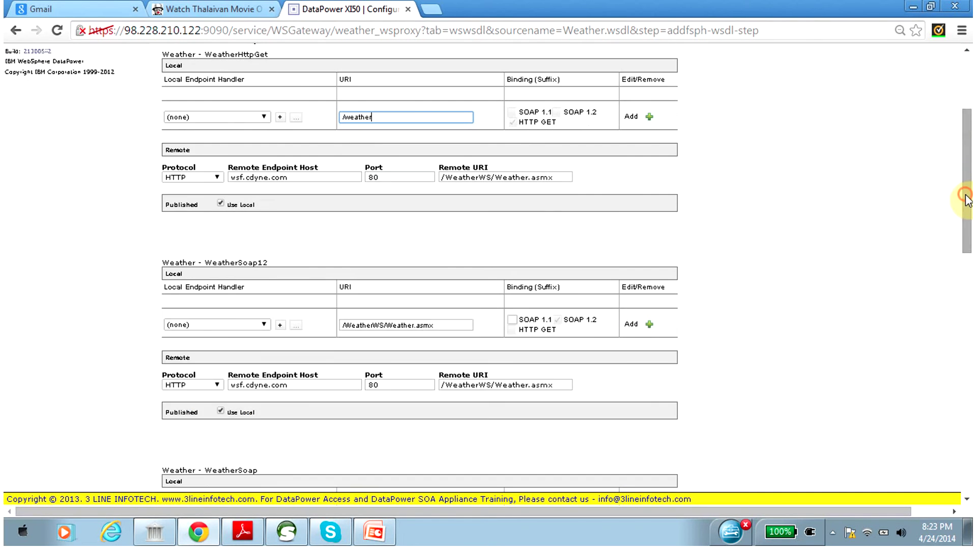
{"action": "left_click", "coordinate": [444, 324]}
{"action": "left_click_drag", "start_coordinate": [434, 326], "coordinate": [315, 324]}
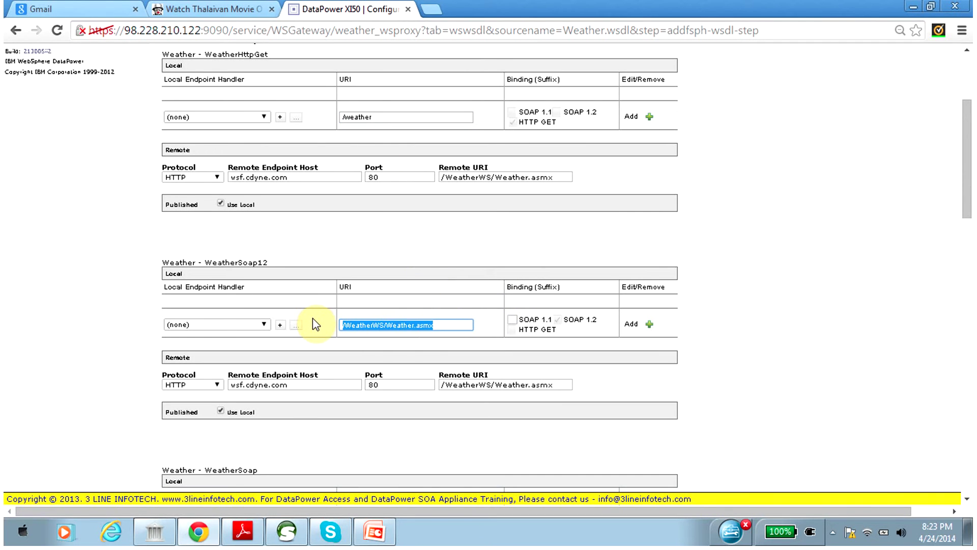
{"action": "type", "text": "/weather"}
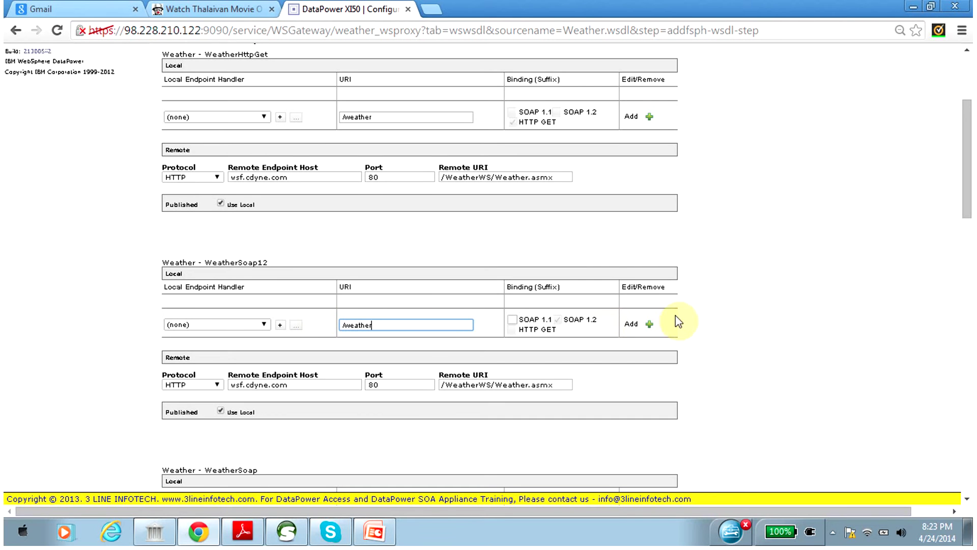
{"action": "left_click_drag", "start_coordinate": [967, 208], "coordinate": [969, 272]}
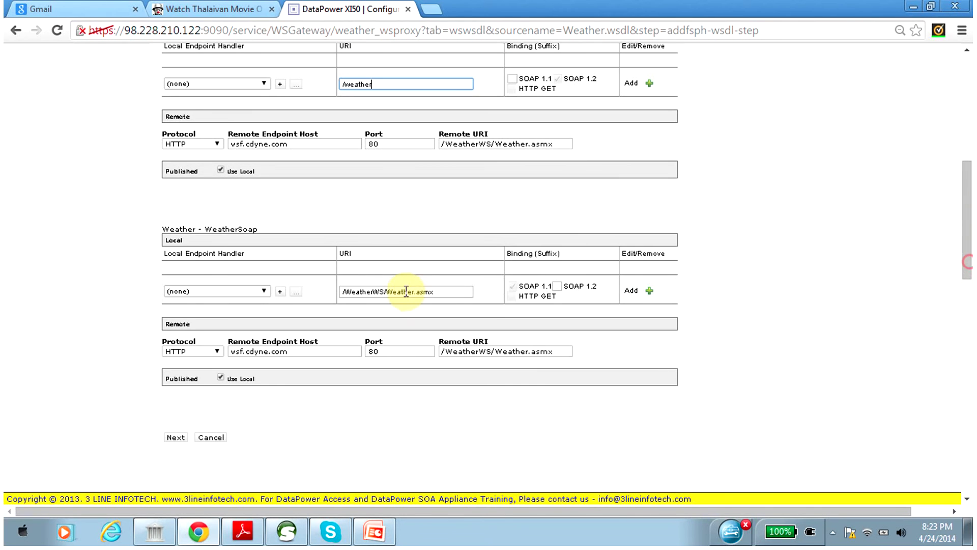
{"action": "triple_click", "coordinate": [442, 292]}
{"action": "type", "text": "/weather"}
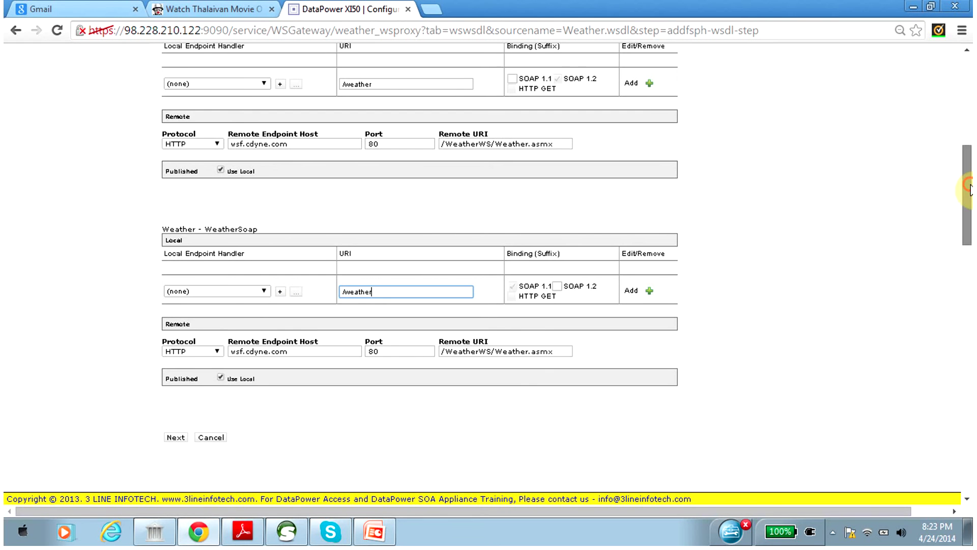
Create a new HTTP Front Side Handler for the WeatherHttpGet local endpoint and name it weather_wsproxy_FSH.
{"action": "scroll", "coordinate": [970, 173], "scroll_direction": "up", "scroll_amount": 1}
{"action": "scroll", "coordinate": [970, 162], "scroll_direction": "up", "scroll_amount": 5}
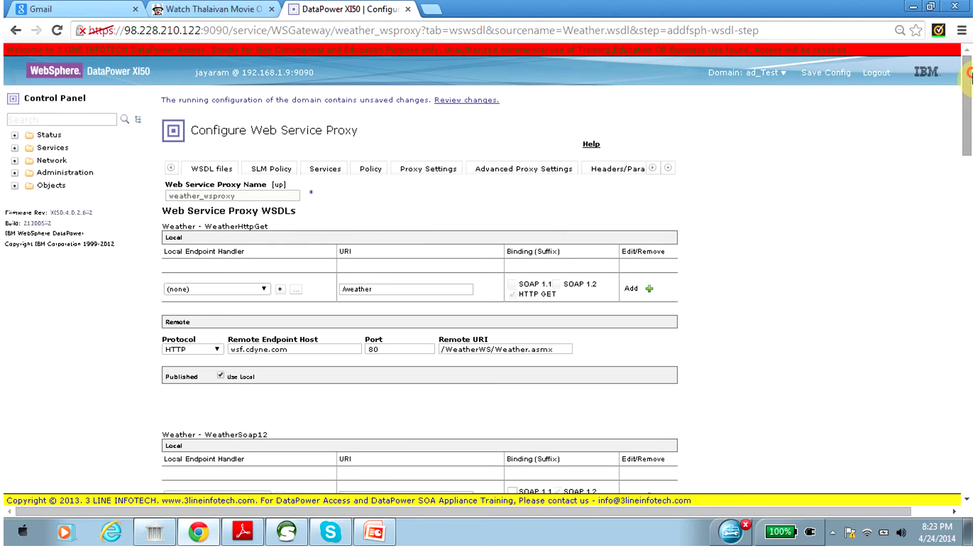
{"action": "left_click", "coordinate": [281, 289]}
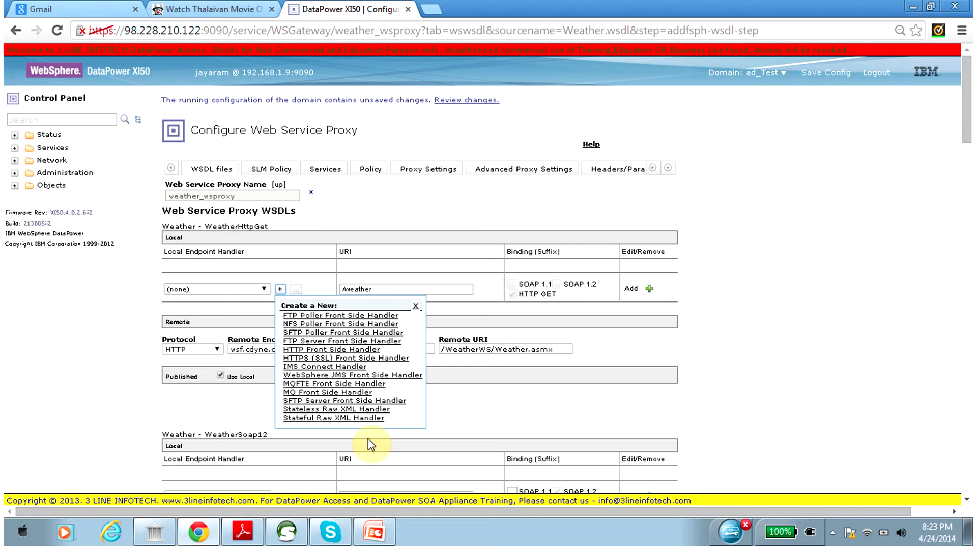
{"action": "left_click", "coordinate": [323, 349]}
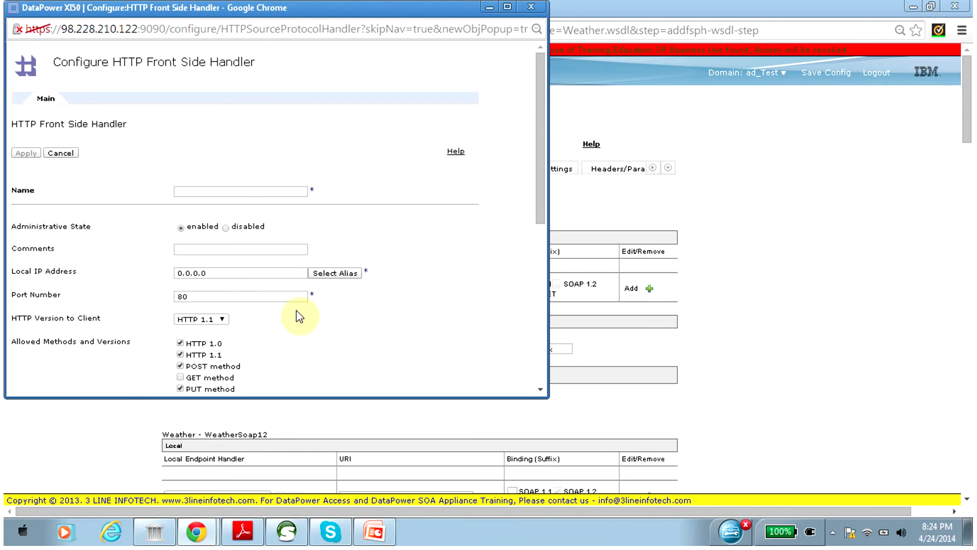
{"action": "left_click", "coordinate": [222, 190]}
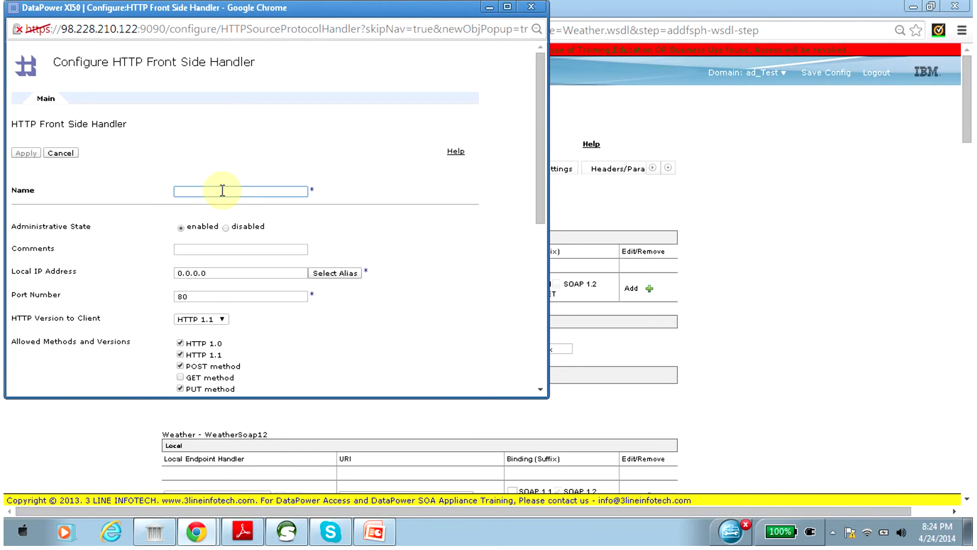
{"action": "type", "text": "we"}
{"action": "type", "text": "ather_wsproxy-_FSH"}
Allow the GET method on the front side handler, set its port number to 2911 and apply the handler.
{"action": "double_click", "coordinate": [224, 296]}
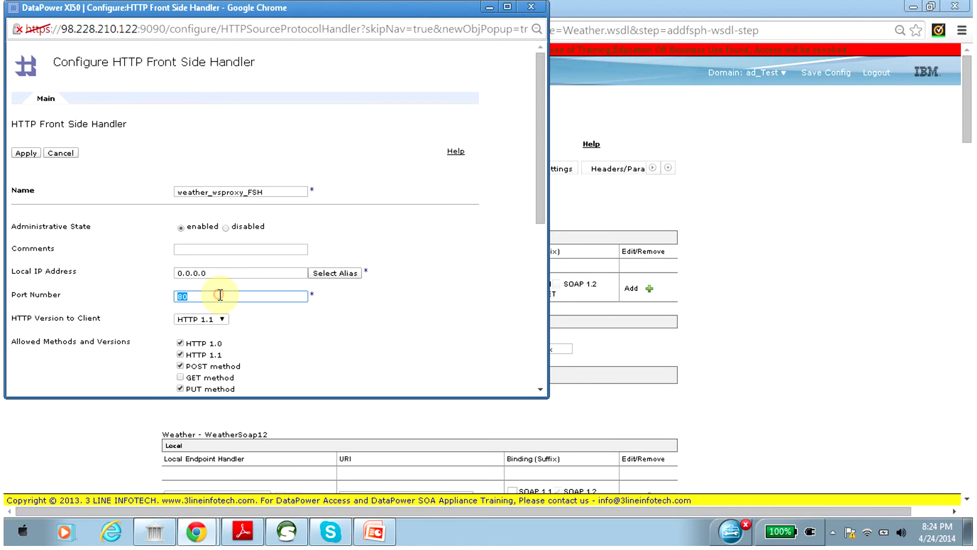
{"action": "left_click_drag", "start_coordinate": [543, 150], "coordinate": [543, 206]}
{"action": "left_click", "coordinate": [181, 275]}
{"action": "left_click", "coordinate": [180, 265]}
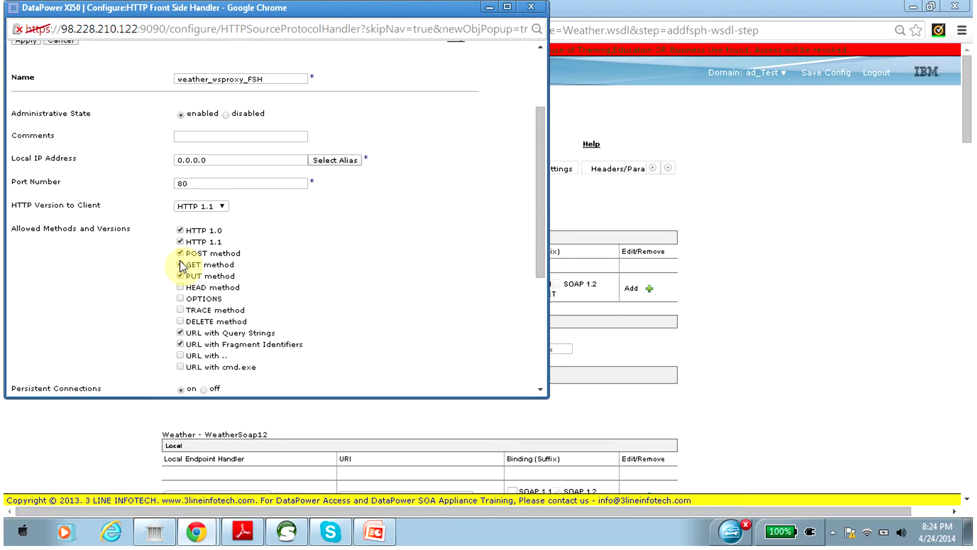
{"action": "double_click", "coordinate": [221, 182]}
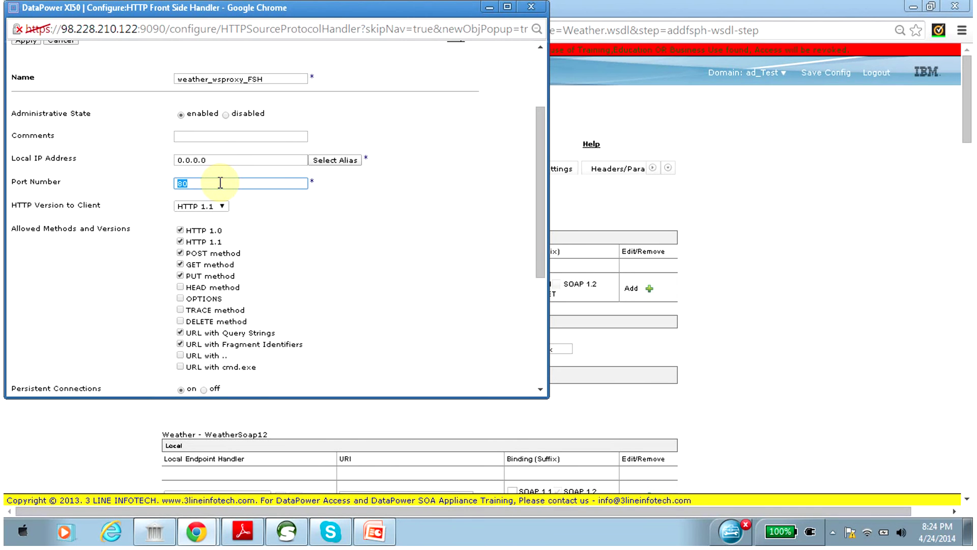
{"action": "type", "text": "2911"}
{"action": "left_click", "coordinate": [537, 152]}
{"action": "left_click_drag", "start_coordinate": [537, 152], "coordinate": [542, 75]}
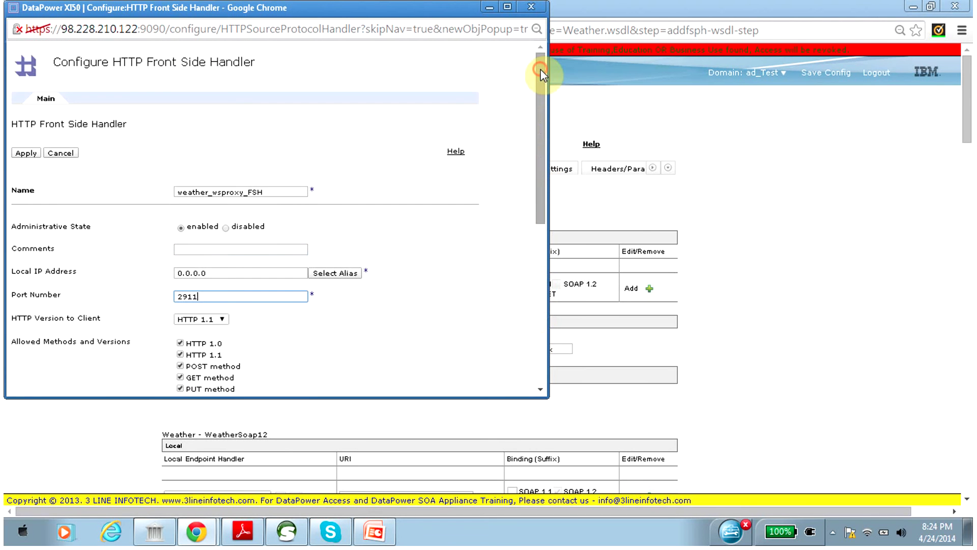
{"action": "left_click", "coordinate": [25, 153]}
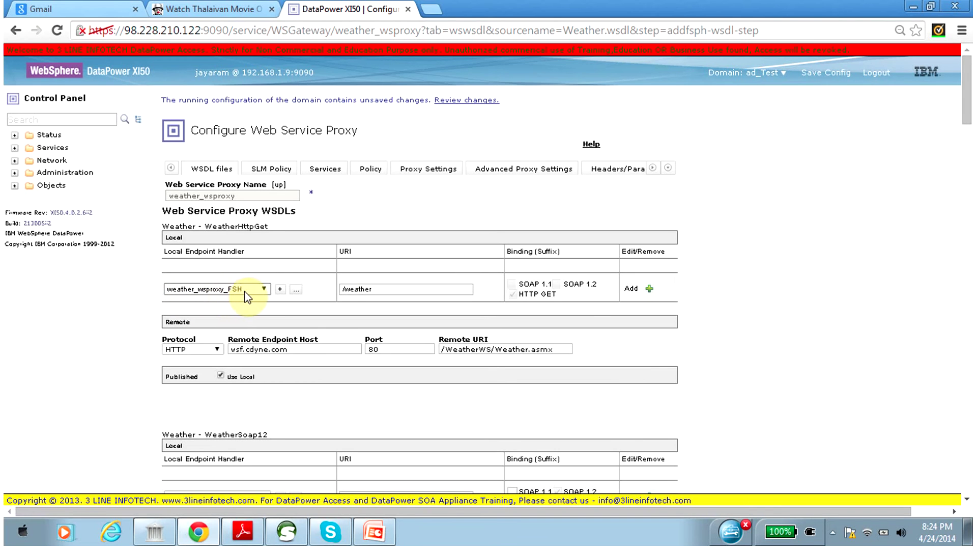
Review the three endpoints' local handler and URI entries and try to submit the endpoint settings.
{"action": "left_click", "coordinate": [378, 290]}
{"action": "left_click_drag", "start_coordinate": [968, 109], "coordinate": [968, 129]}
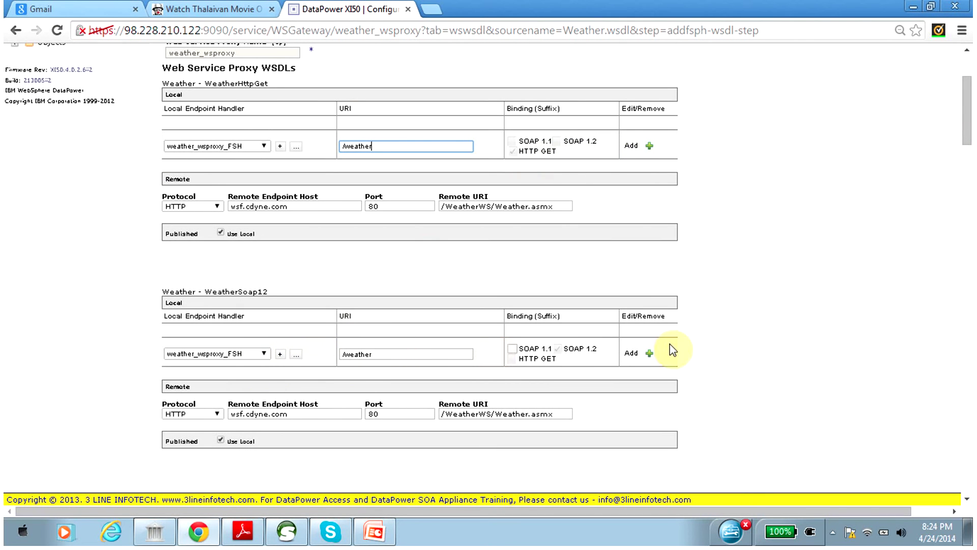
{"action": "left_click_drag", "start_coordinate": [968, 118], "coordinate": [969, 67]}
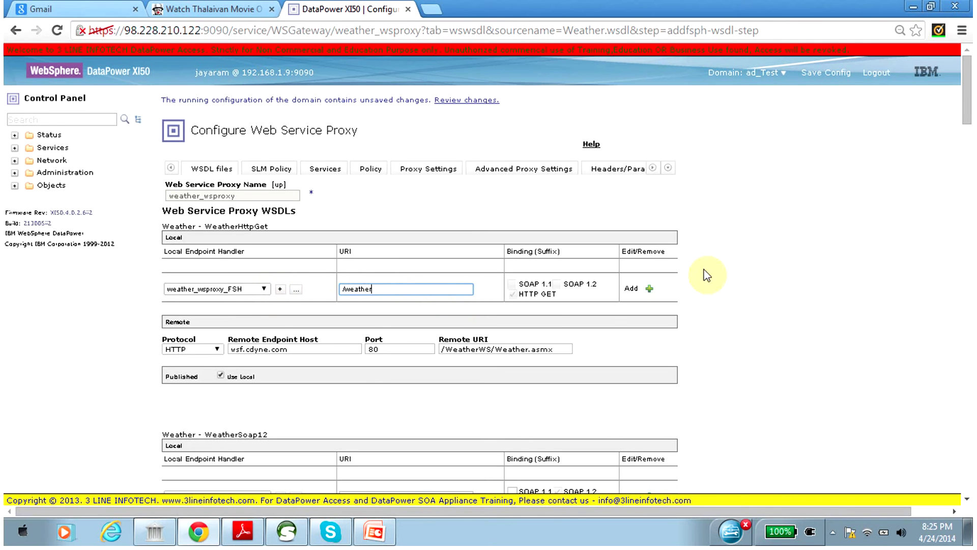
{"action": "left_click_drag", "start_coordinate": [970, 107], "coordinate": [970, 166]}
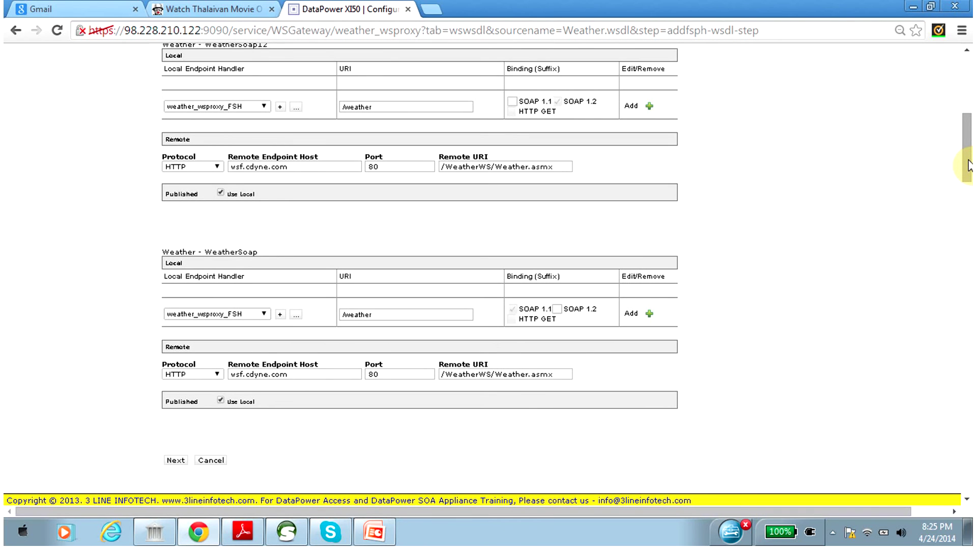
{"action": "mouse_move", "coordinate": [969, 166]}
{"action": "left_mouse_down"}
{"action": "mouse_move", "coordinate": [969, 100]}
{"action": "mouse_move", "coordinate": [969, 173]}
{"action": "left_mouse_up"}
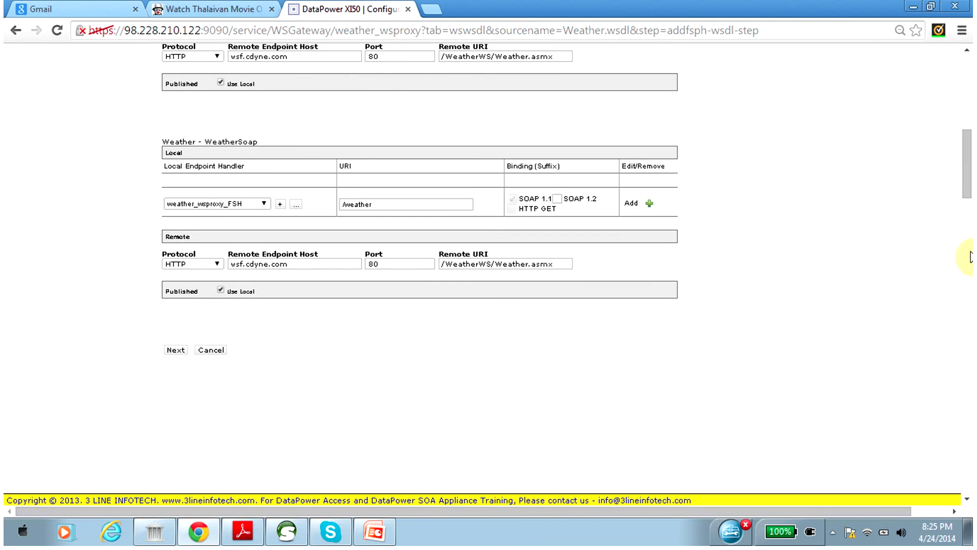
{"action": "mouse_move", "coordinate": [968, 190]}
{"action": "left_mouse_down"}
{"action": "mouse_move", "coordinate": [968, 142]}
{"action": "mouse_move", "coordinate": [969, 204]}
{"action": "left_mouse_up"}
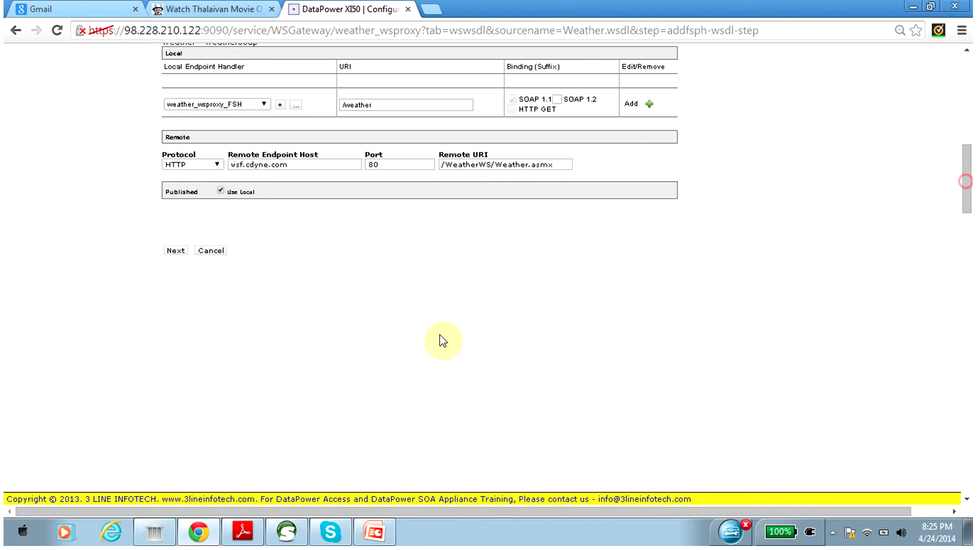
{"action": "left_click", "coordinate": [178, 253]}
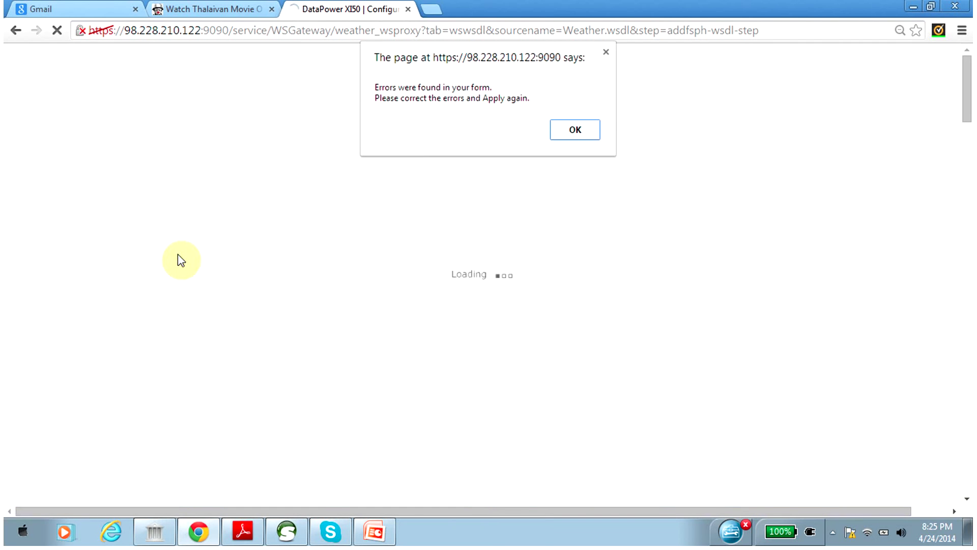
{"action": "left_click", "coordinate": [598, 132]}
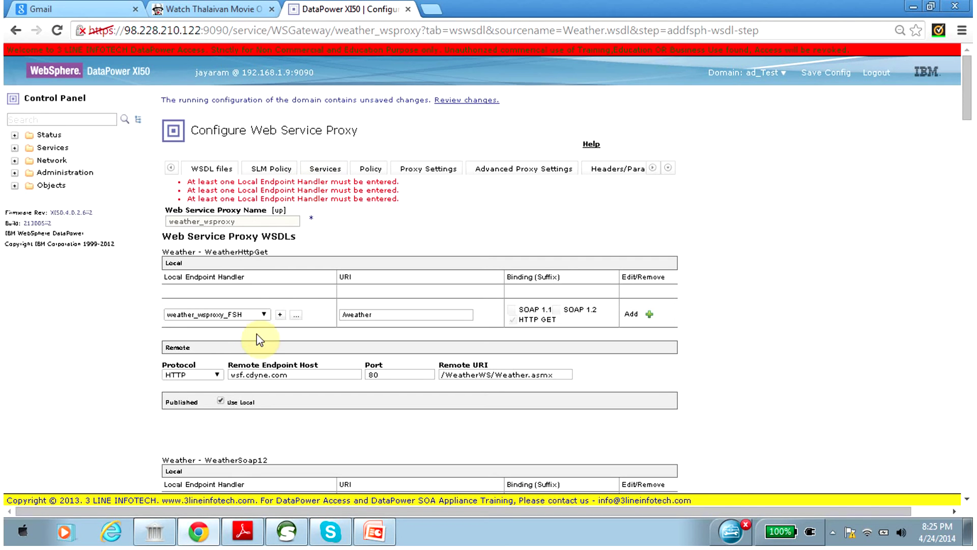
Add the weather_wsproxy_FSH handler with URI /weather to all three Weather endpoints and submit the endpoint settings.
{"action": "left_click", "coordinate": [633, 314]}
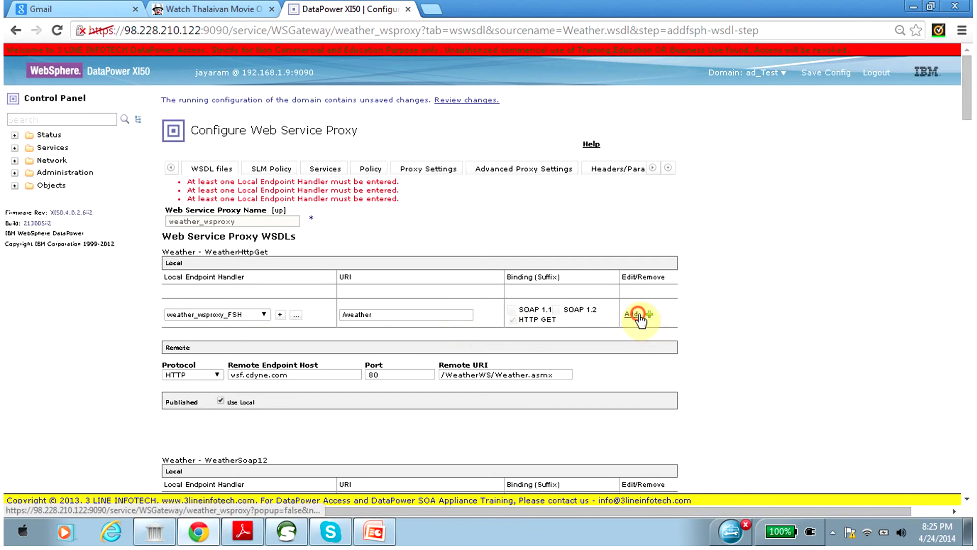
{"action": "left_click_drag", "start_coordinate": [967, 92], "coordinate": [966, 123]}
{"action": "left_click", "coordinate": [641, 258]}
{"action": "left_click_drag", "start_coordinate": [967, 116], "coordinate": [966, 159]}
{"action": "left_click", "coordinate": [642, 61]}
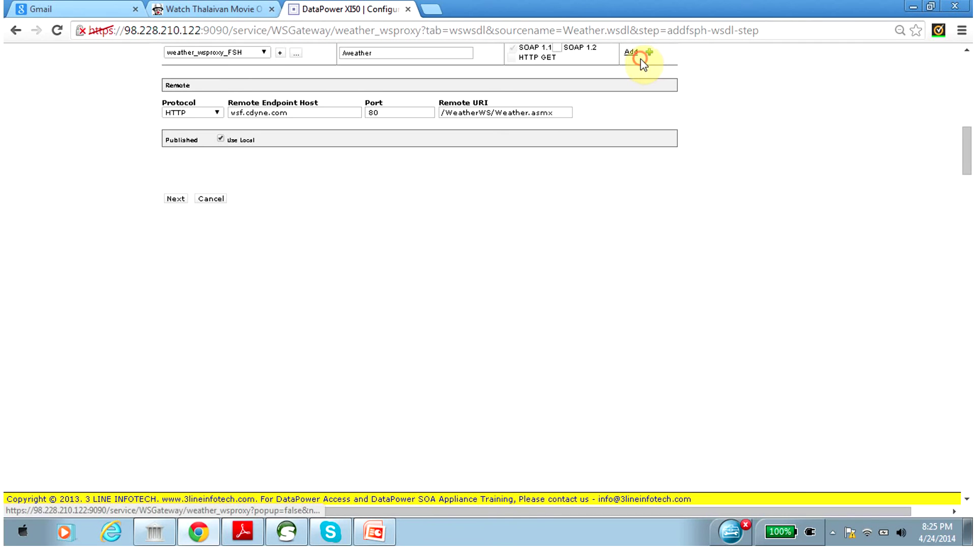
{"action": "left_click", "coordinate": [175, 201]}
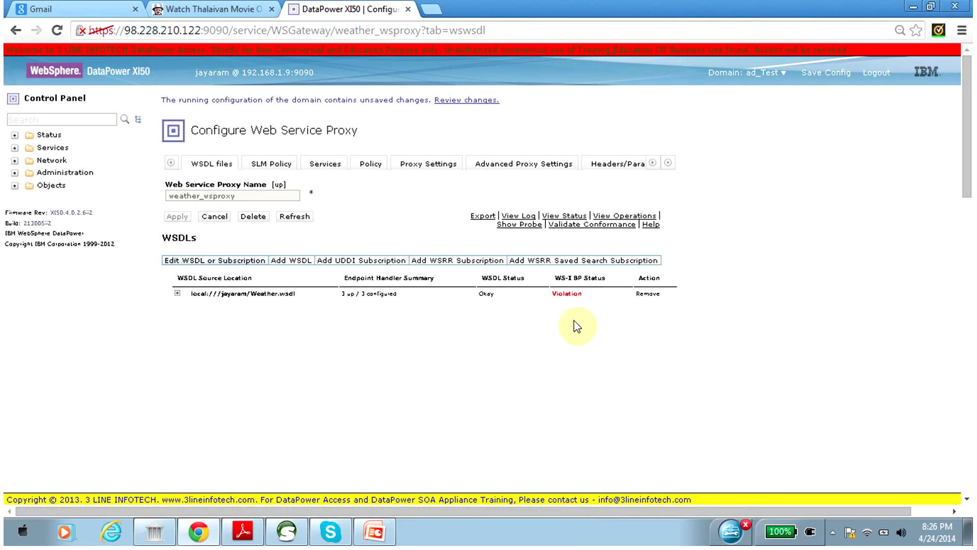
Save the domain configuration and expand the Weather.wsdl entry to examine its configured endpoint handlers.
{"action": "left_click", "coordinate": [828, 78]}
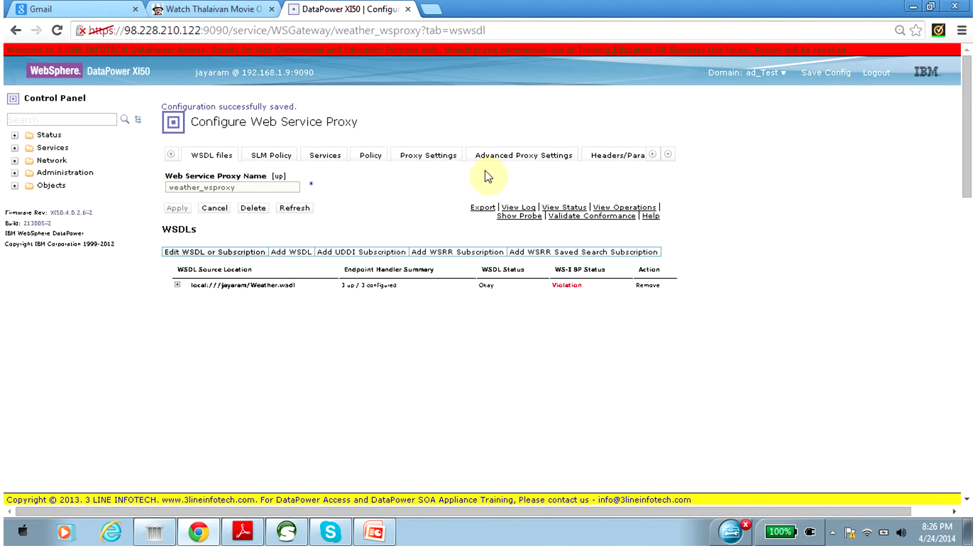
{"action": "left_click", "coordinate": [177, 285]}
{"action": "mouse_move", "coordinate": [968, 115]}
{"action": "left_mouse_down"}
{"action": "mouse_move", "coordinate": [968, 280]}
{"action": "mouse_move", "coordinate": [968, 118]}
{"action": "left_mouse_up"}
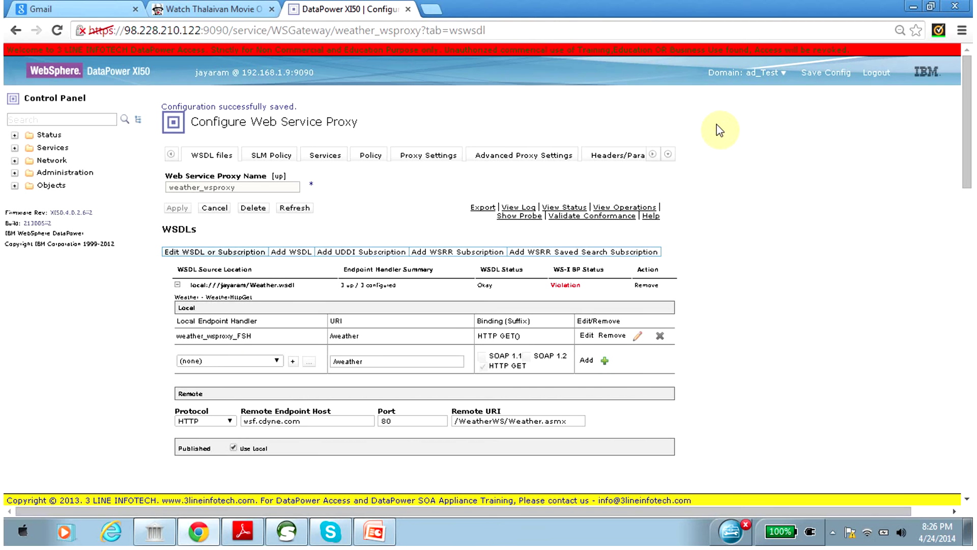
{"action": "right_click", "coordinate": [622, 14]}
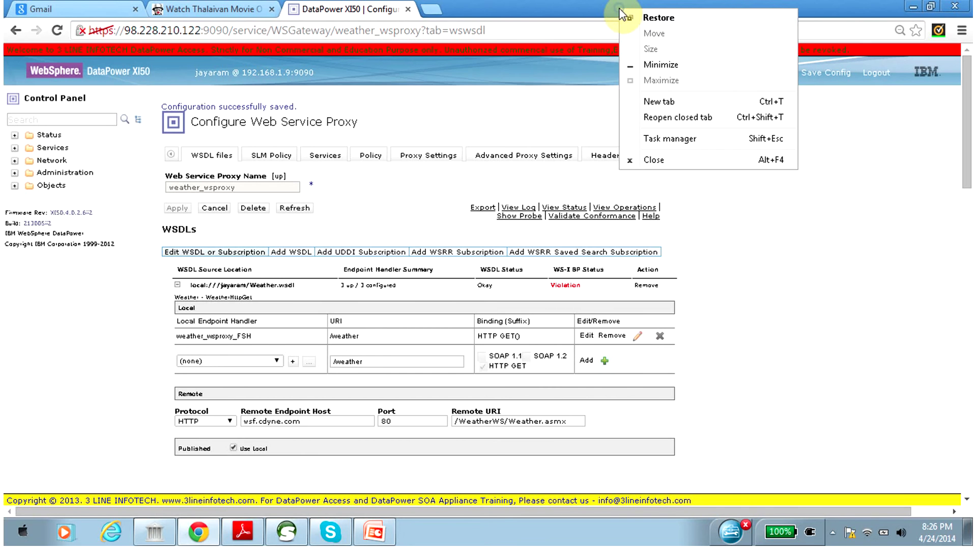
{"action": "left_click", "coordinate": [677, 106]}
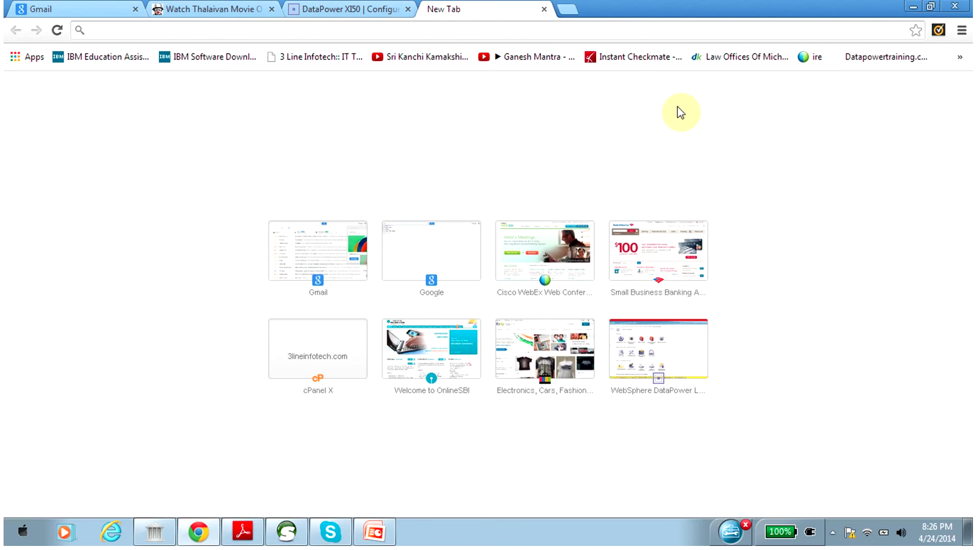
{"action": "type", "text": "http"}
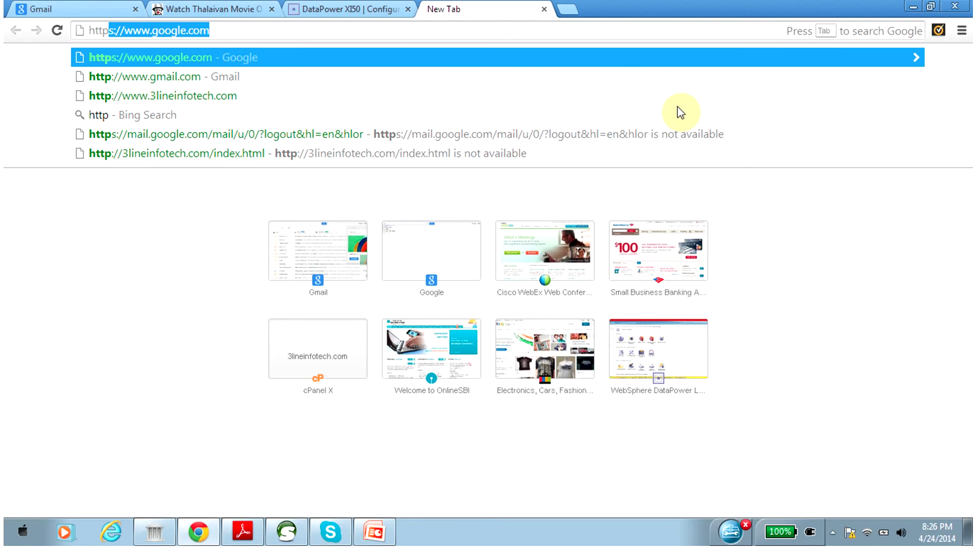
{"action": "type", "text": "s://"}
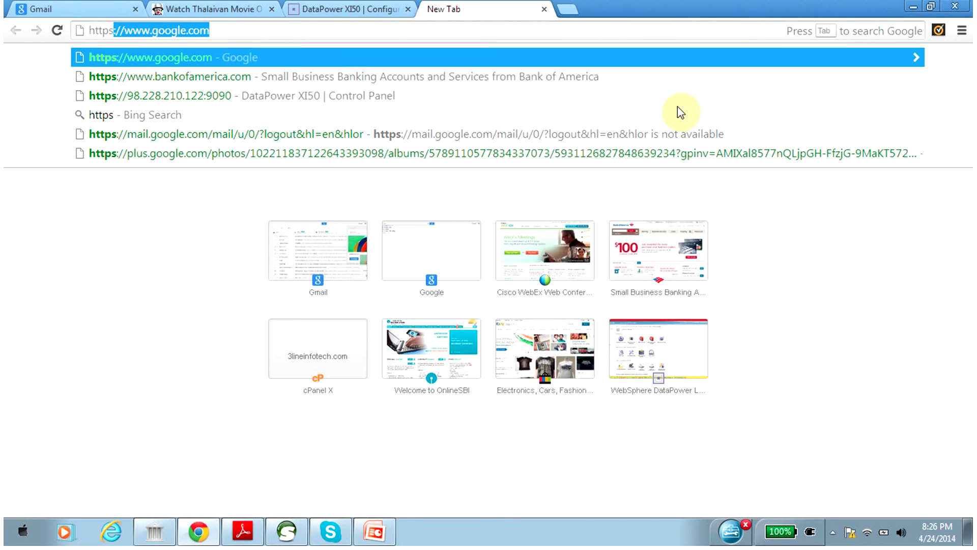
{"action": "left_click", "coordinate": [350, 102]}
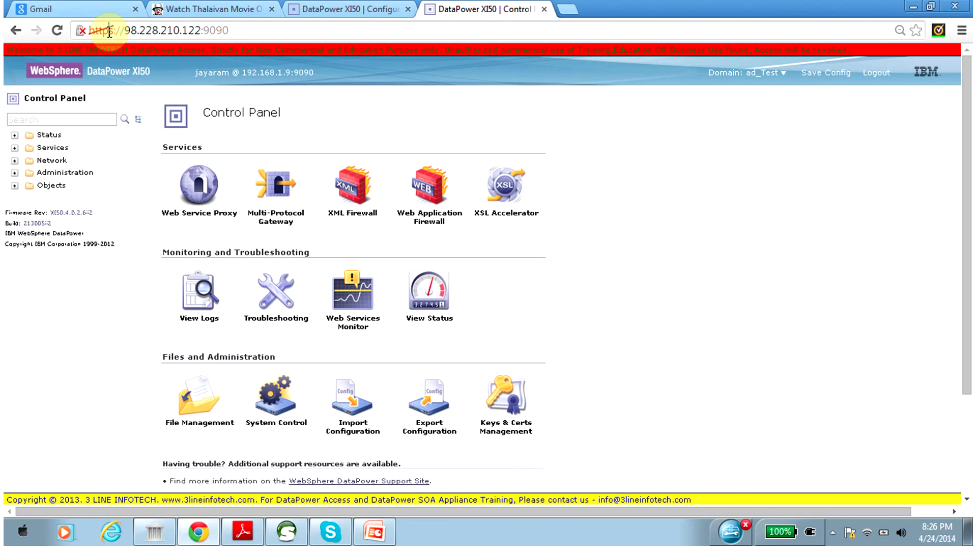
{"action": "left_click", "coordinate": [109, 33]}
{"action": "key", "text": "Delete"}
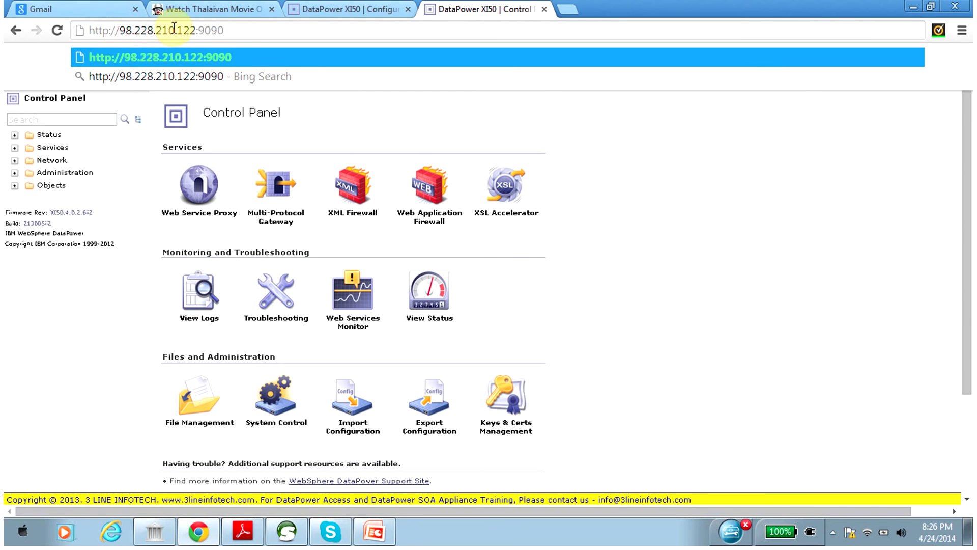
{"action": "left_click_drag", "start_coordinate": [198, 30], "coordinate": [253, 28]}
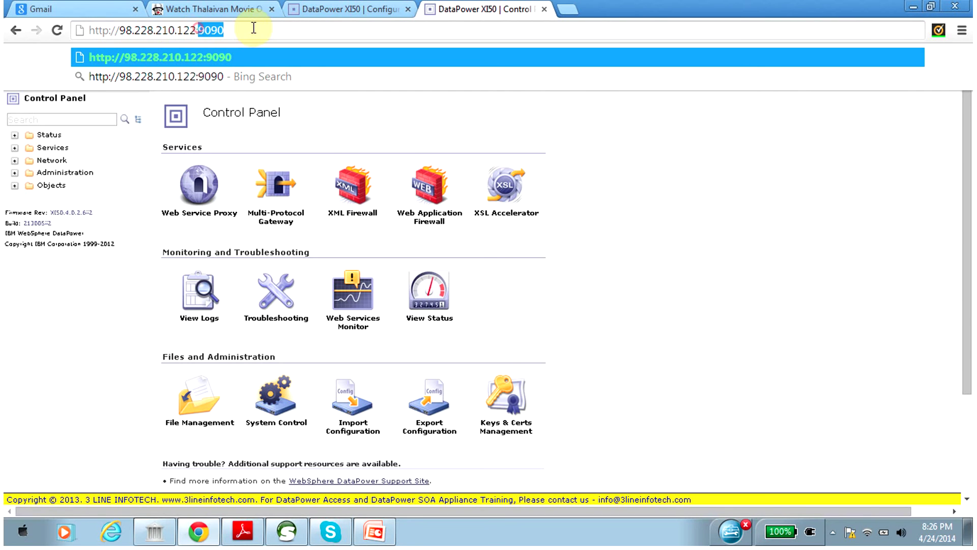
{"action": "type", "text": "2911"}
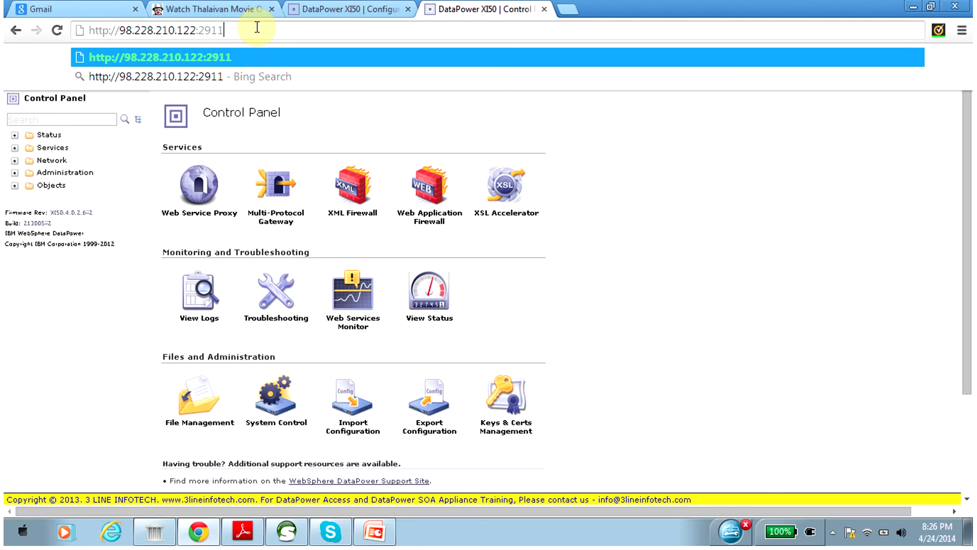
{"action": "type", "text": "/wa"}
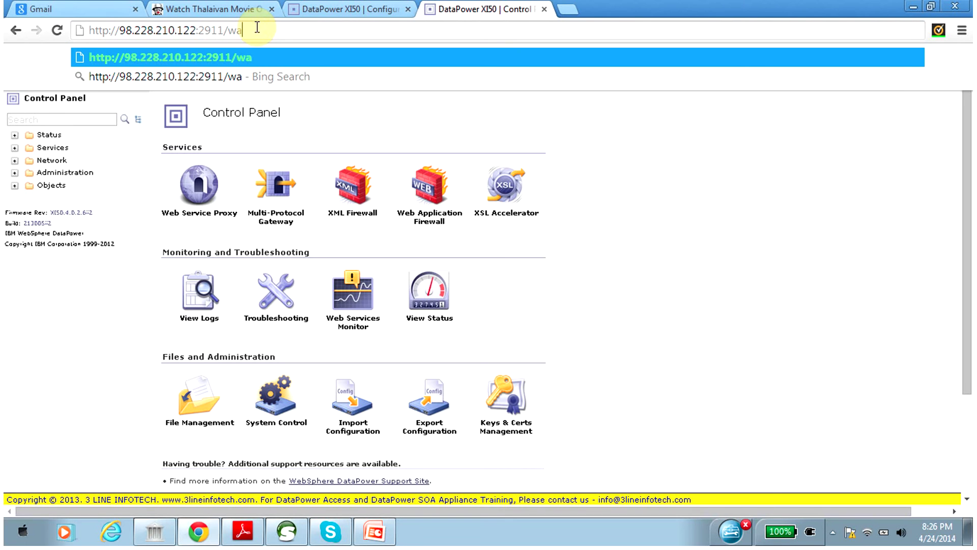
{"action": "key", "text": "BackSpace"}
{"action": "type", "text": "eather"}
{"action": "left_click", "coordinate": [321, 11]}
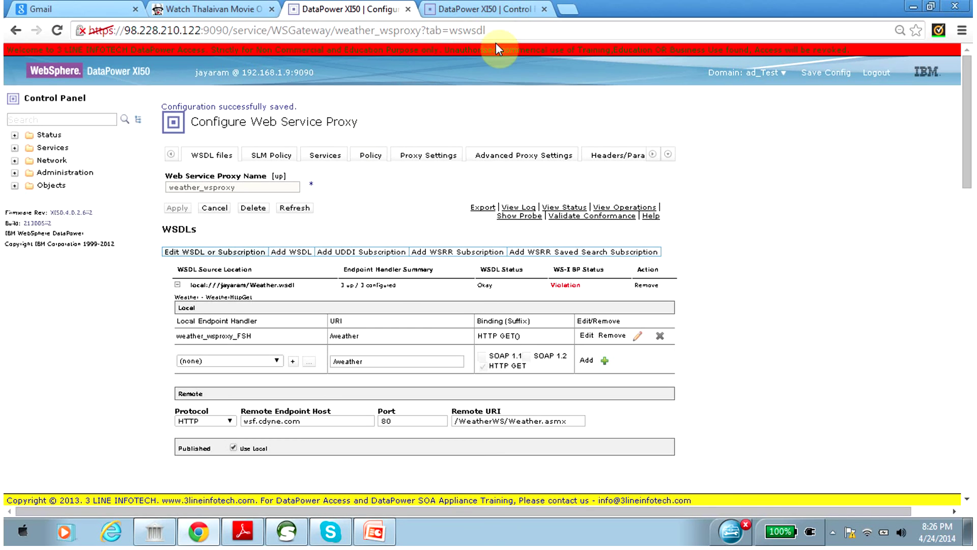
{"action": "left_click", "coordinate": [508, 111]}
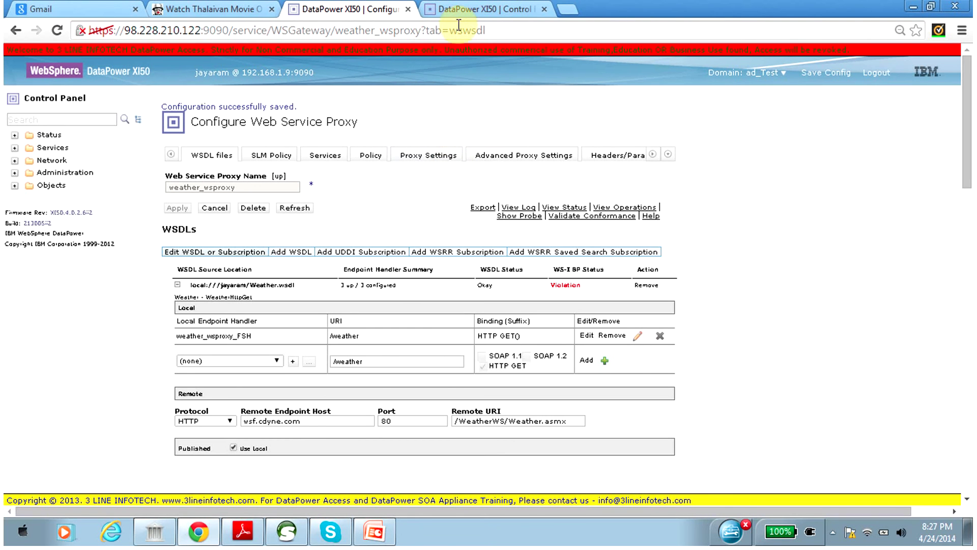
{"action": "left_click", "coordinate": [450, 11]}
{"action": "type", "text": "_"}
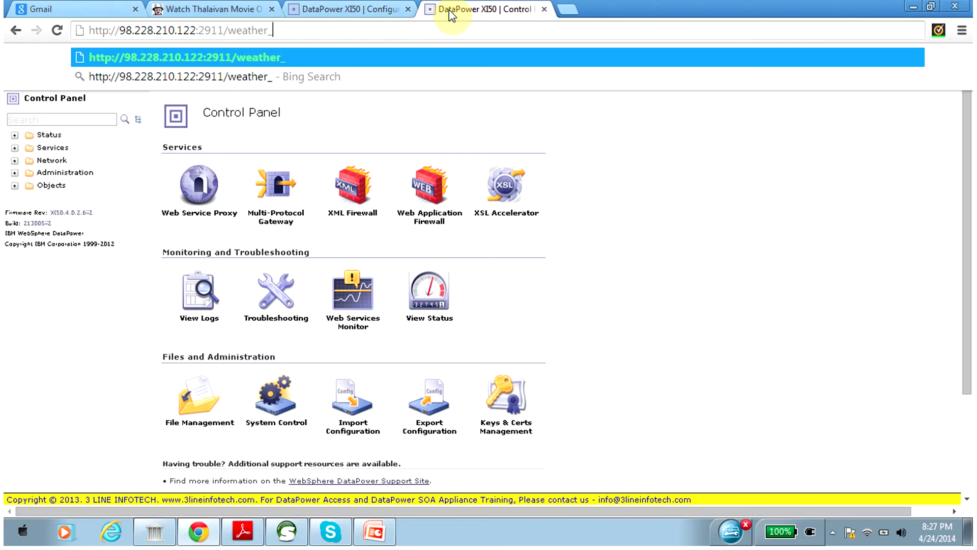
{"action": "type", "text": "ws"}
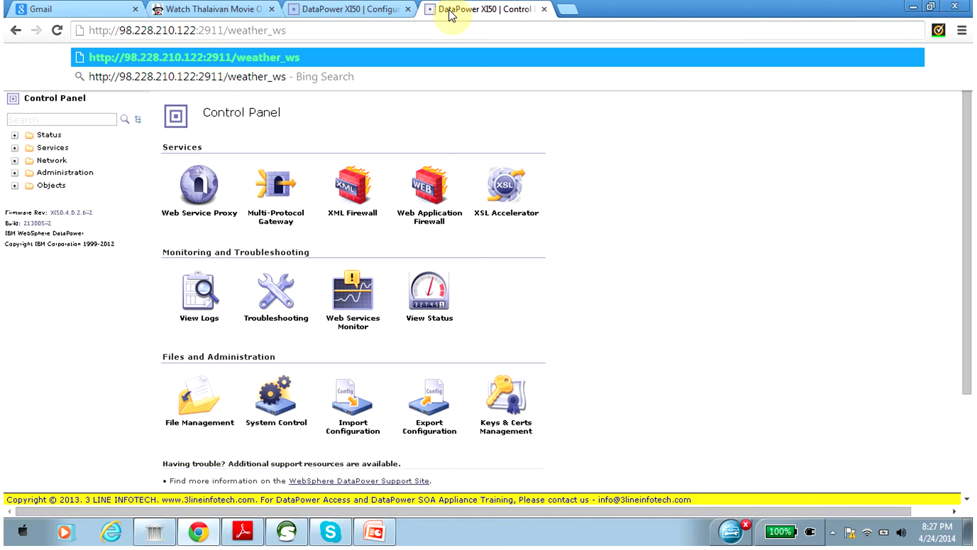
{"action": "type", "text": "proxy?wsdl"}
{"action": "key", "text": "Return"}
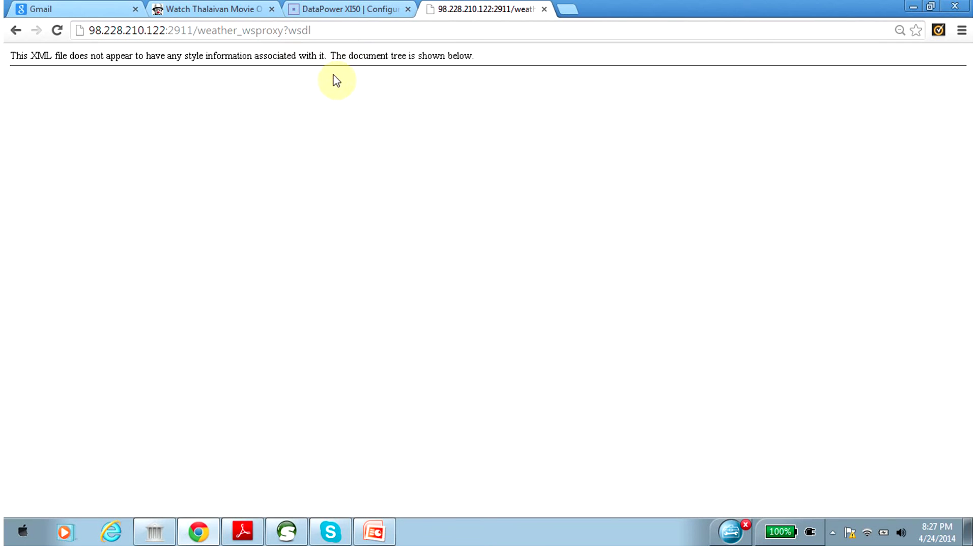
Compare the requested address with the Web Service Proxy Name in the proxy configuration.
{"action": "double_click", "coordinate": [240, 59]}
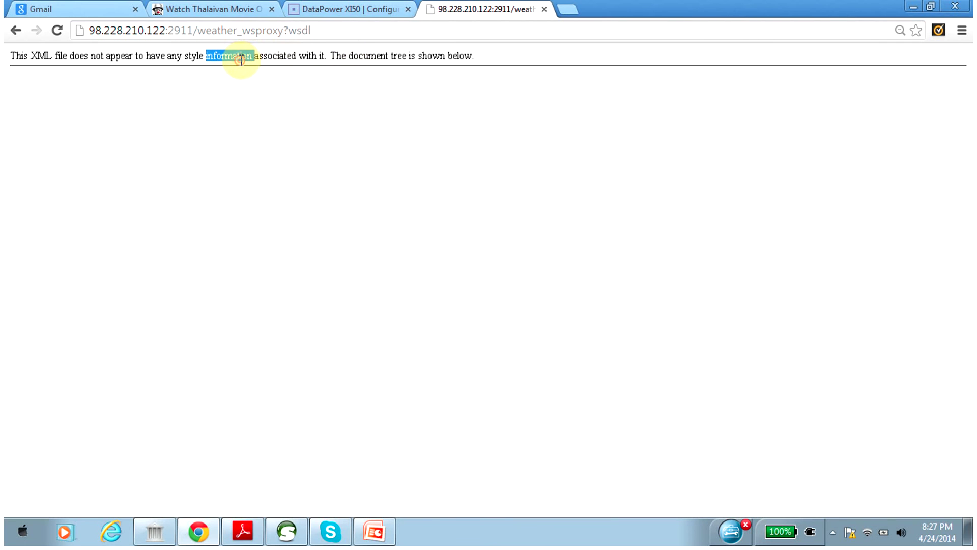
{"action": "left_click", "coordinate": [373, 14]}
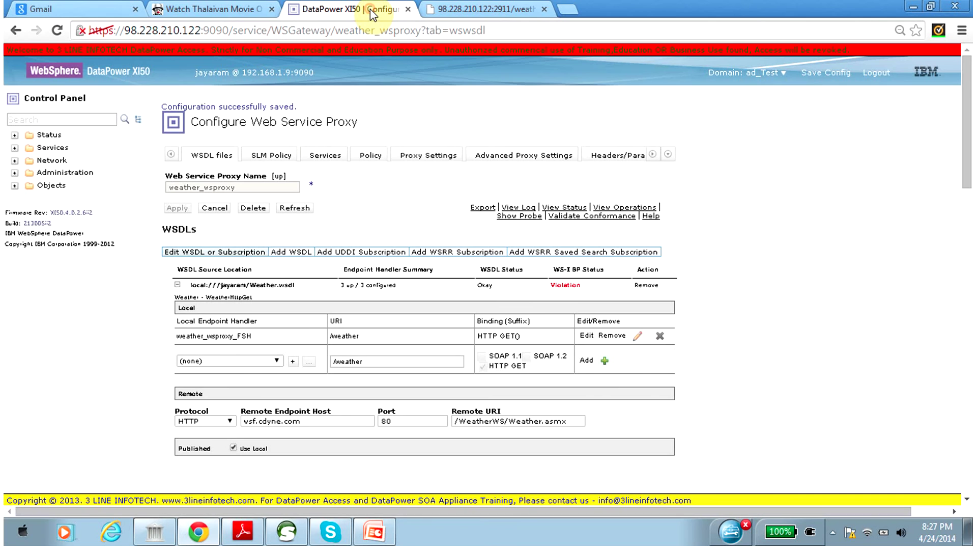
{"action": "left_click_drag", "start_coordinate": [231, 185], "coordinate": [167, 192]}
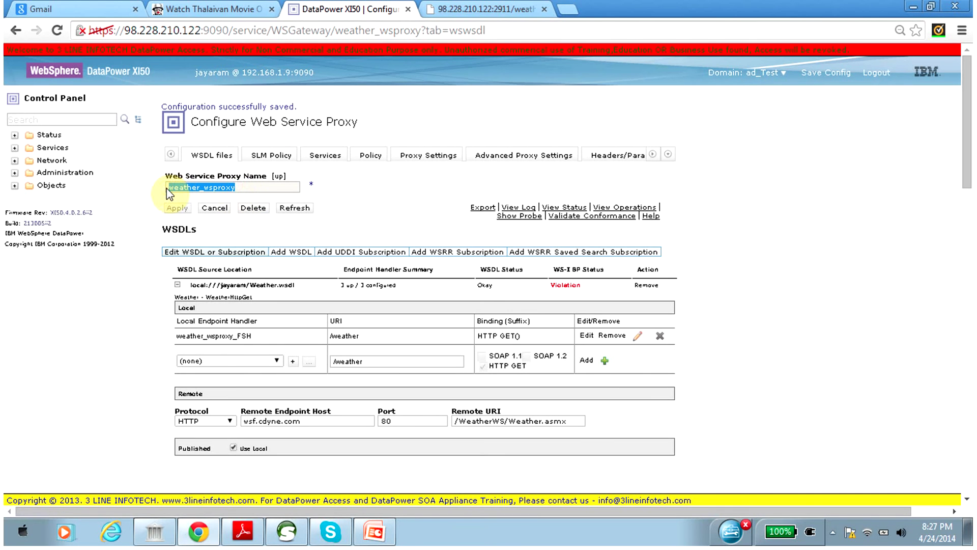
{"action": "left_click", "coordinate": [548, 12]}
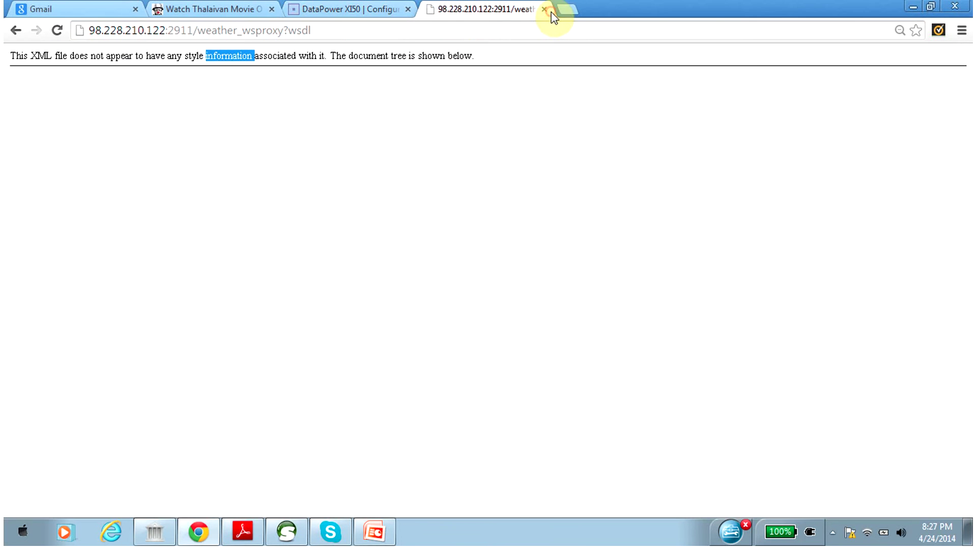
{"action": "left_click", "coordinate": [430, 56]}
{"action": "left_click", "coordinate": [441, 215]}
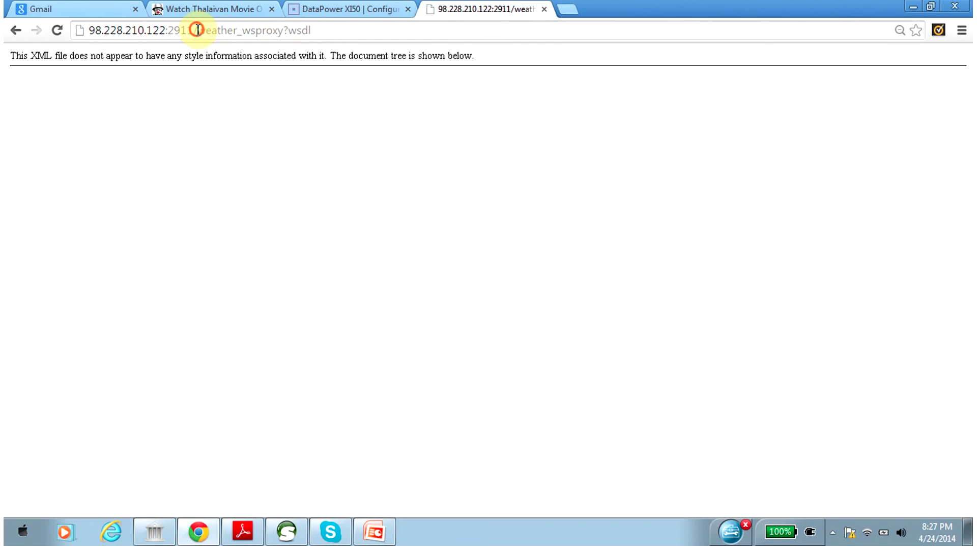
{"action": "left_click_drag", "start_coordinate": [198, 31], "coordinate": [436, 31]}
{"action": "type", "text": "weather_wsproxy"}
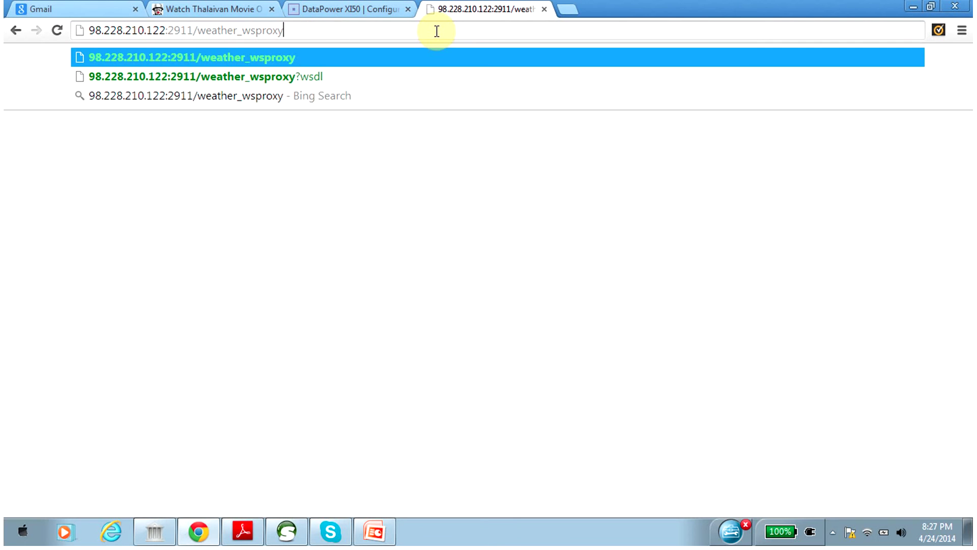
{"action": "key", "text": "Return"}
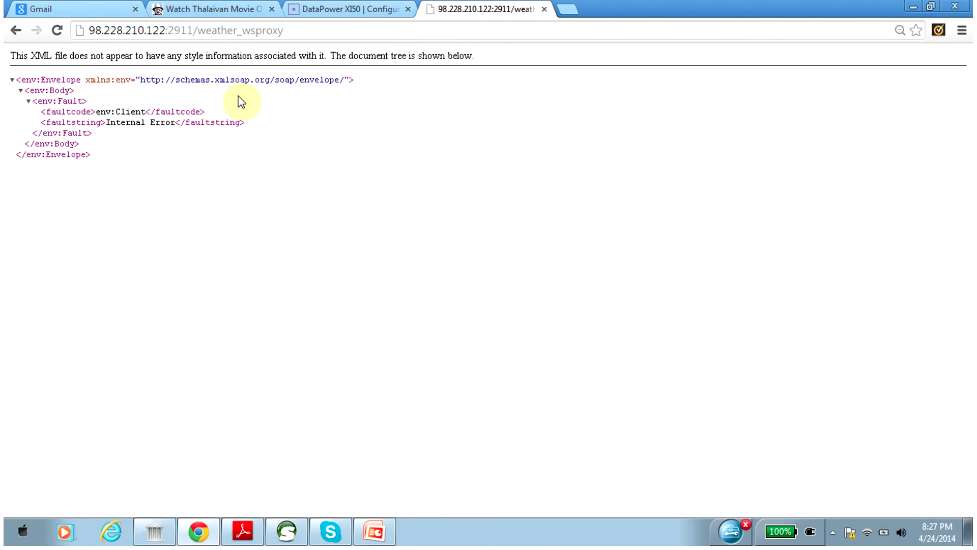
Add ?wsdl to the weather_wsproxy address, request it again and examine the response.
{"action": "left_click", "coordinate": [311, 30]}
{"action": "left_click", "coordinate": [310, 29]}
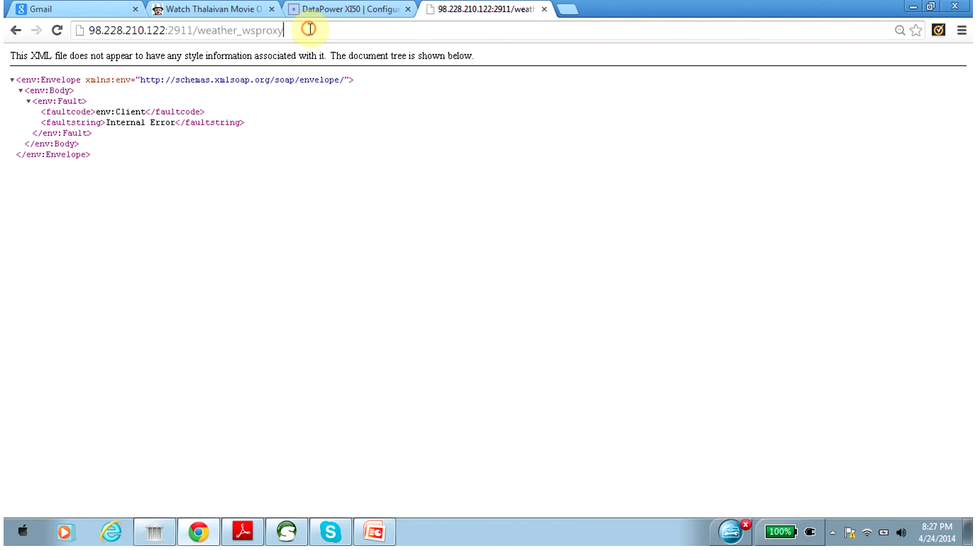
{"action": "type", "text": "?"}
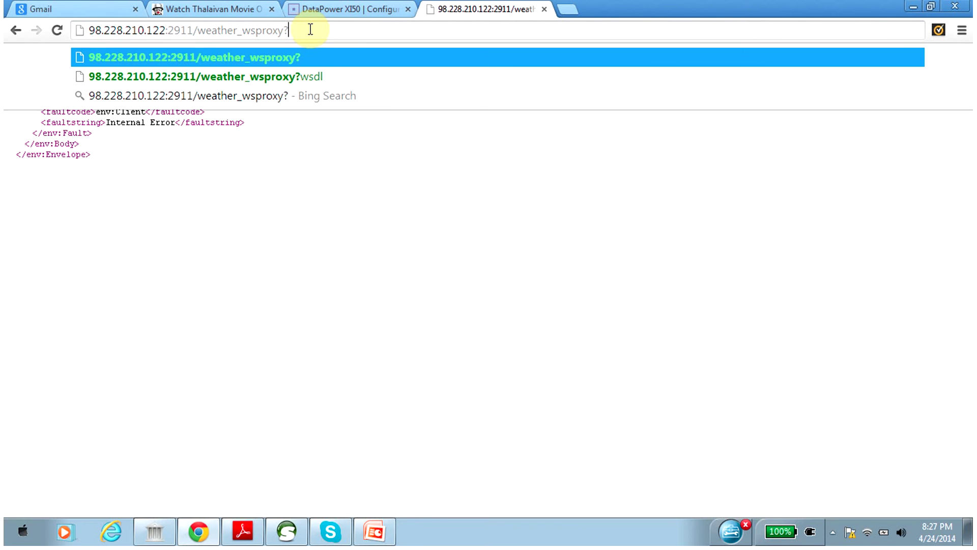
{"action": "key", "text": "Down"}
{"action": "key", "text": "Return"}
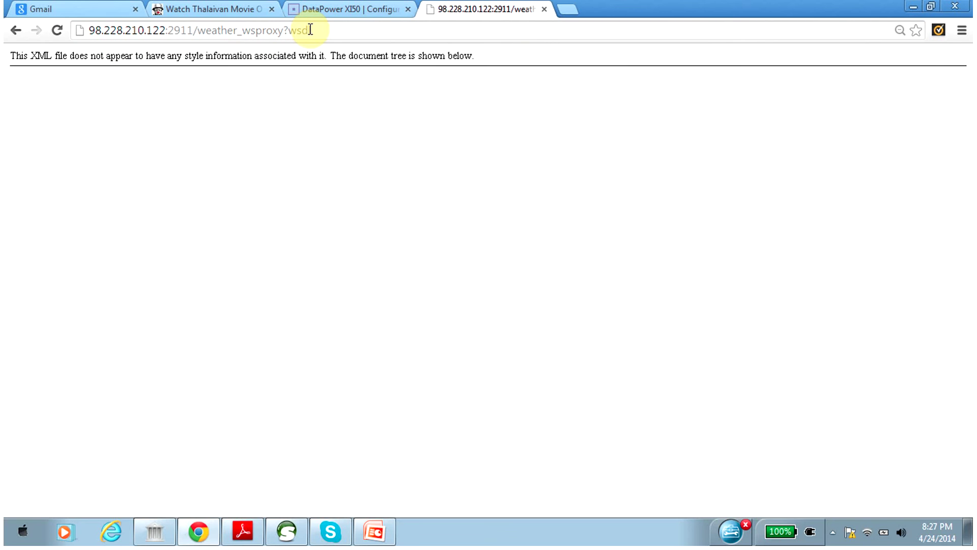
{"action": "left_click_drag", "start_coordinate": [70, 55], "coordinate": [334, 57]}
{"action": "left_click", "coordinate": [364, 54]}
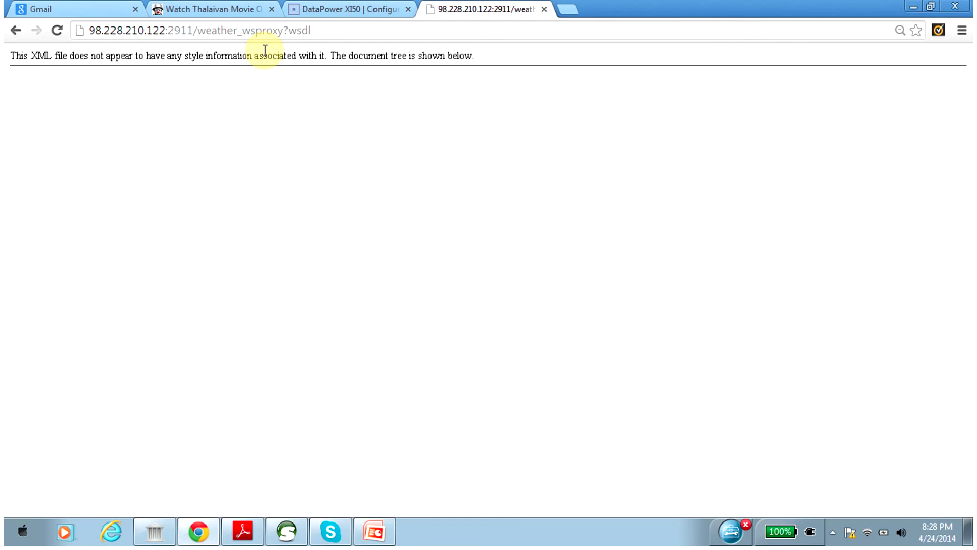
Check the local URI of the weather_wsproxy_FSH endpoint handler in the proxy configuration and return to the test page.
{"action": "left_click", "coordinate": [375, 15]}
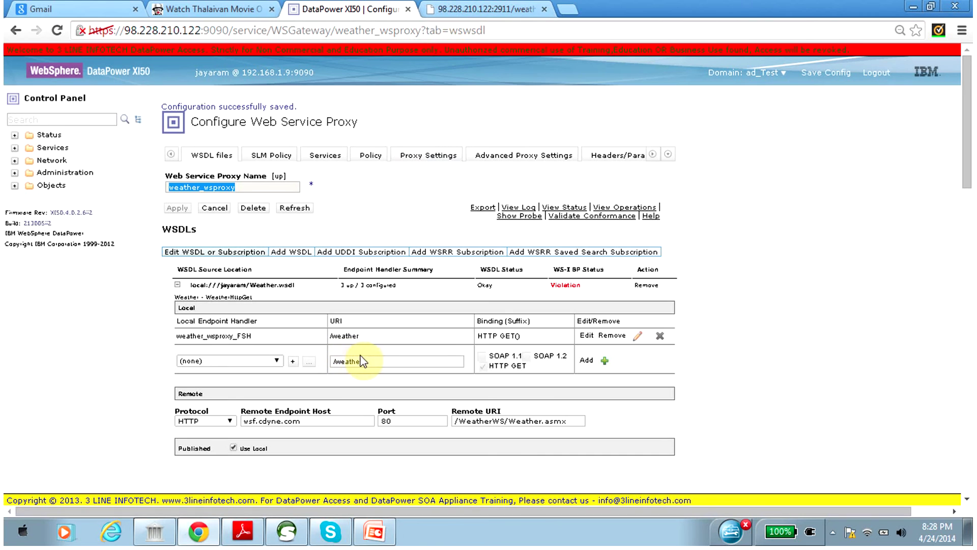
{"action": "left_click_drag", "start_coordinate": [360, 336], "coordinate": [330, 337]}
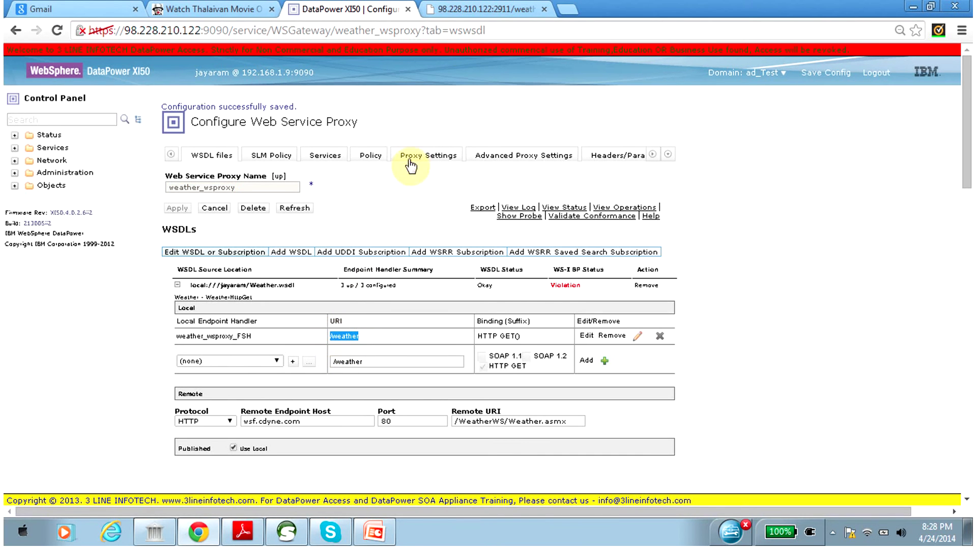
{"action": "left_click", "coordinate": [465, 15]}
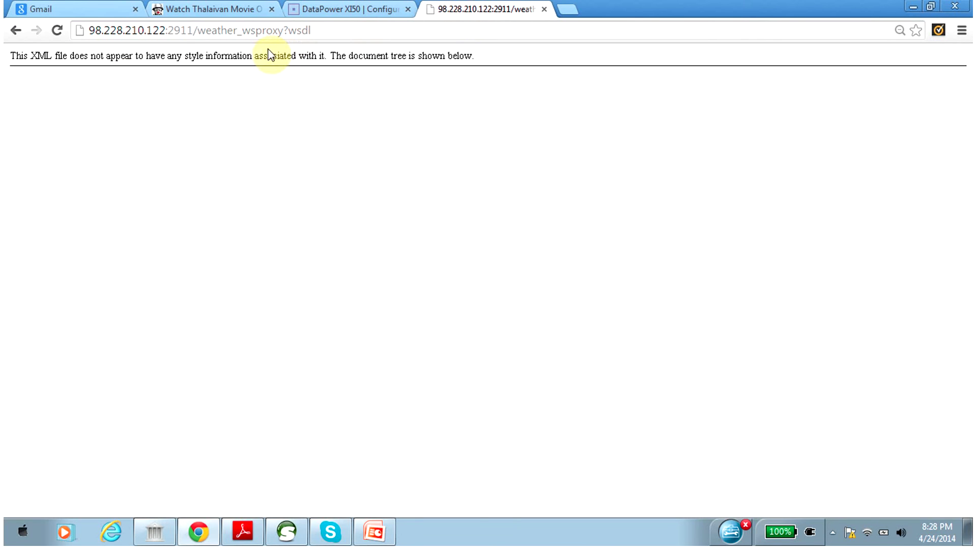
Replace the address path with the handler's /weather URI on 98.228.210.122:2911 and load it.
{"action": "left_click_drag", "start_coordinate": [197, 30], "coordinate": [371, 31]}
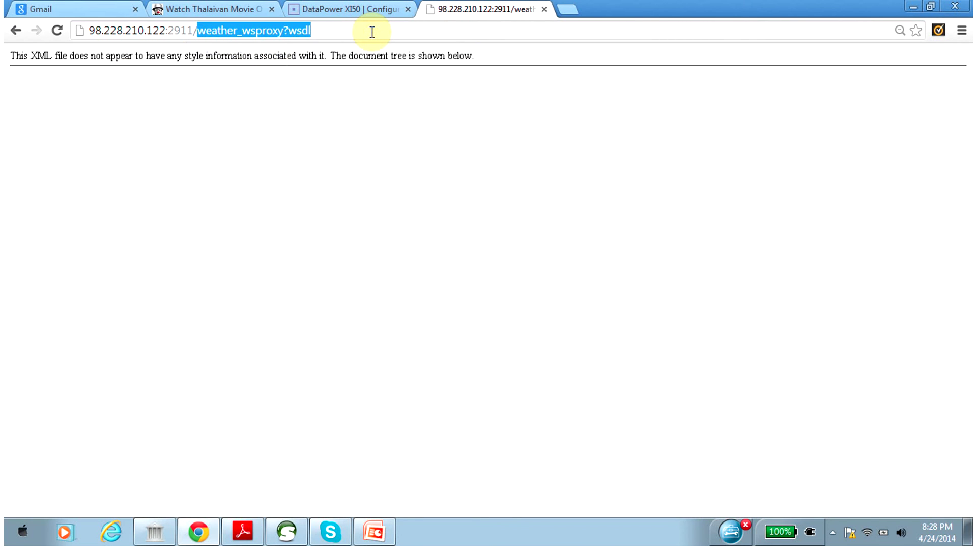
{"action": "type", "text": "/weather"}
{"action": "key", "text": "BackSpace"}
{"action": "key", "text": "BackSpace"}
{"action": "key", "text": "BackSpace"}
{"action": "key", "text": "BackSpace"}
{"action": "key", "text": "BackSpace"}
{"action": "key", "text": "BackSpace"}
{"action": "key", "text": "BackSpace"}
{"action": "key", "text": "BackSpace"}
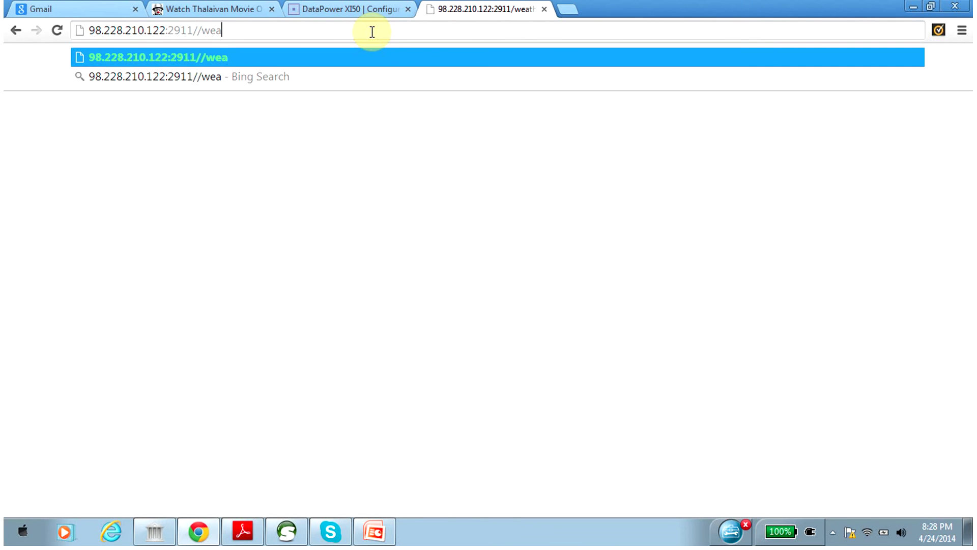
{"action": "type", "text": "/weather"}
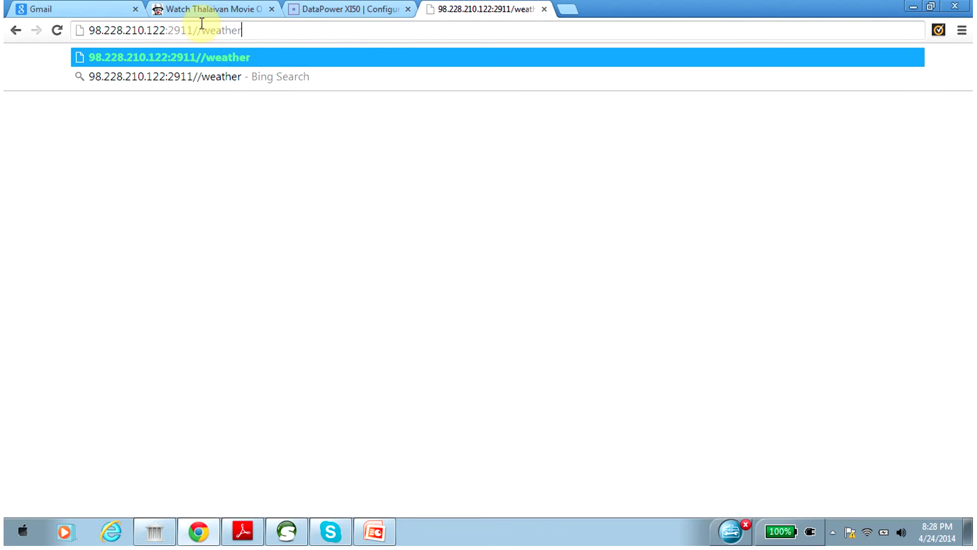
{"action": "key", "text": "Return"}
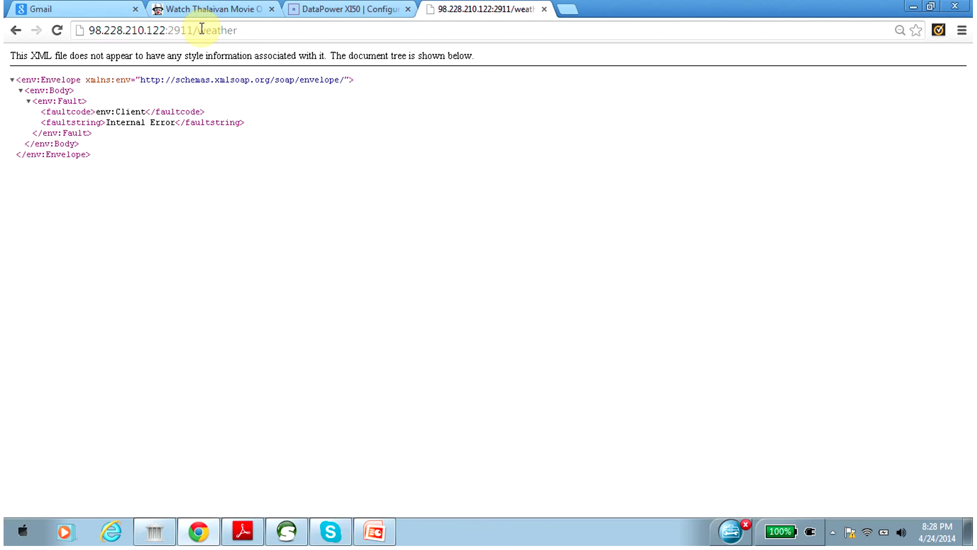
{"action": "left_click", "coordinate": [233, 28]}
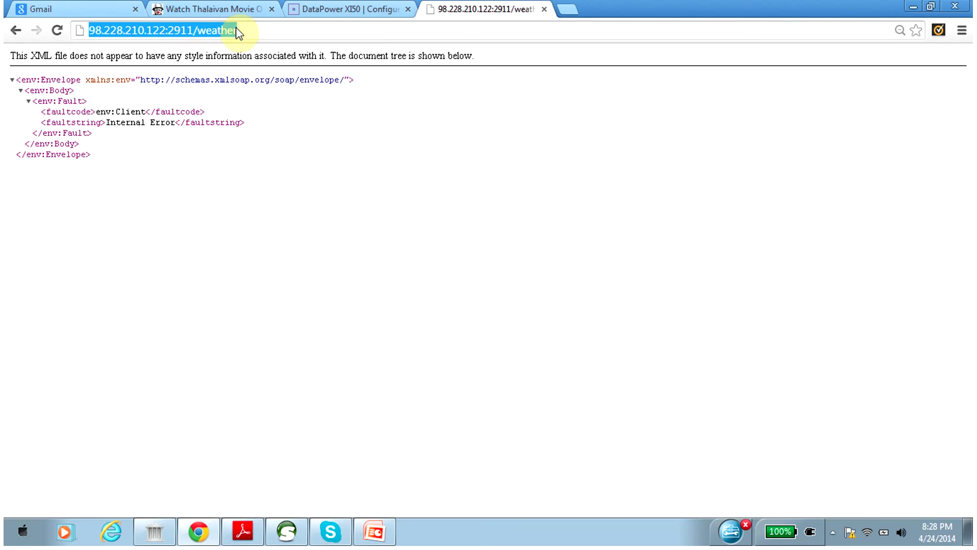
{"action": "left_click", "coordinate": [248, 30]}
{"action": "type", "text": "?wd"}
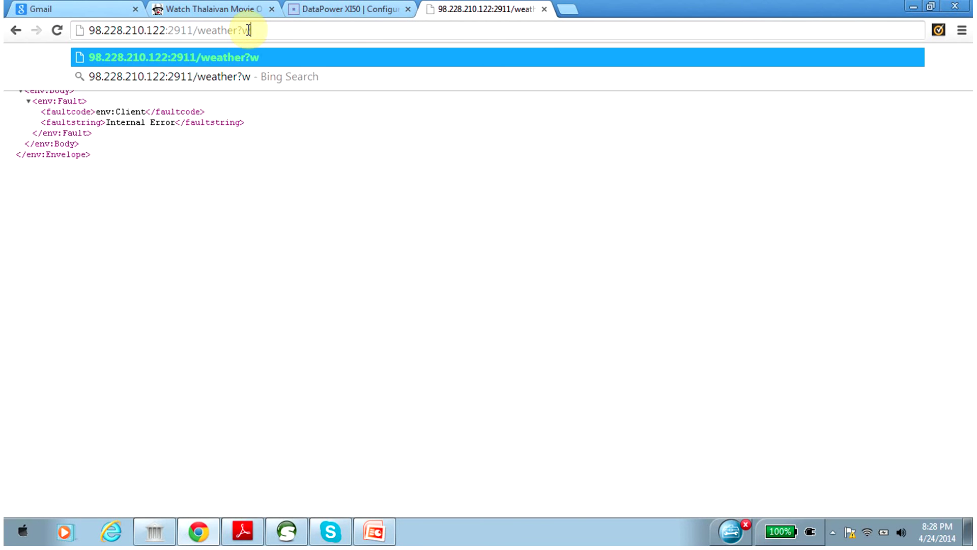
{"action": "key", "text": "BackSpace"}
{"action": "type", "text": "sdl"}
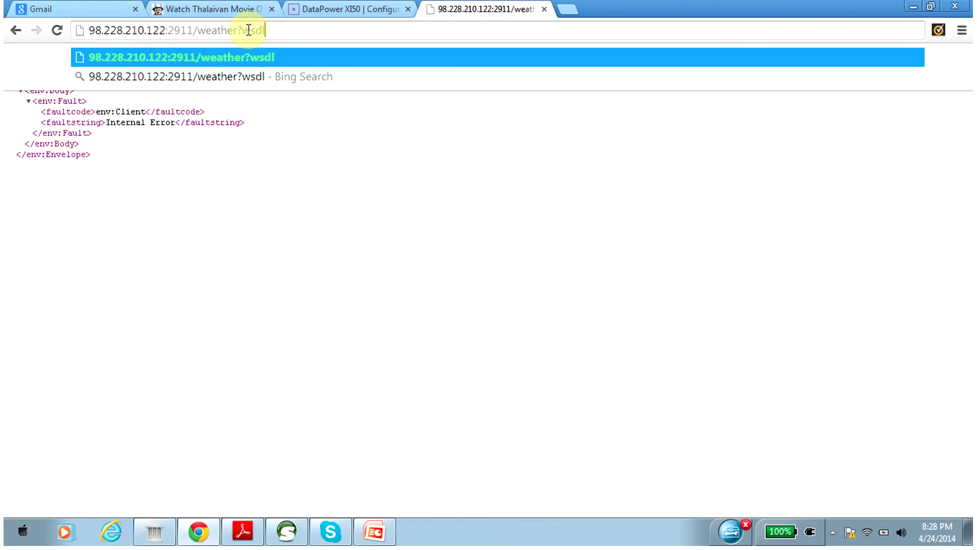
{"action": "key", "text": "Return"}
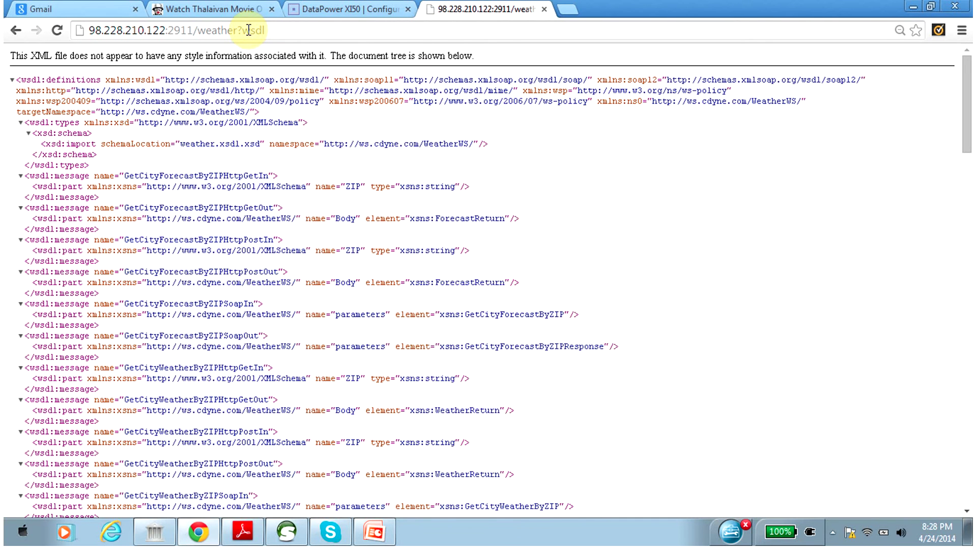
Recheck the handler's URI in the proxy configuration and examine the WeatherHttpGet address location at the end of the returned WSDL.
{"action": "left_click", "coordinate": [360, 16]}
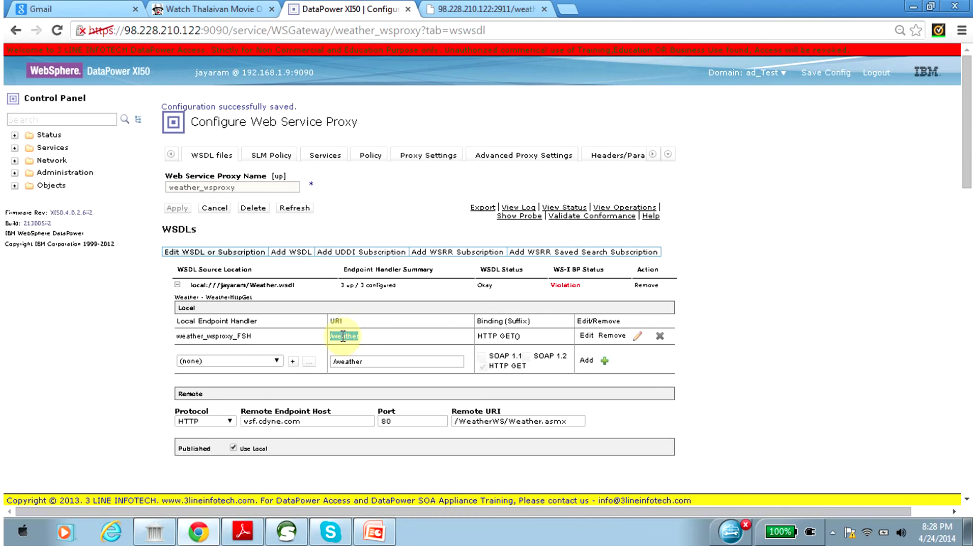
{"action": "left_click", "coordinate": [571, 30]}
{"action": "left_click", "coordinate": [507, 8]}
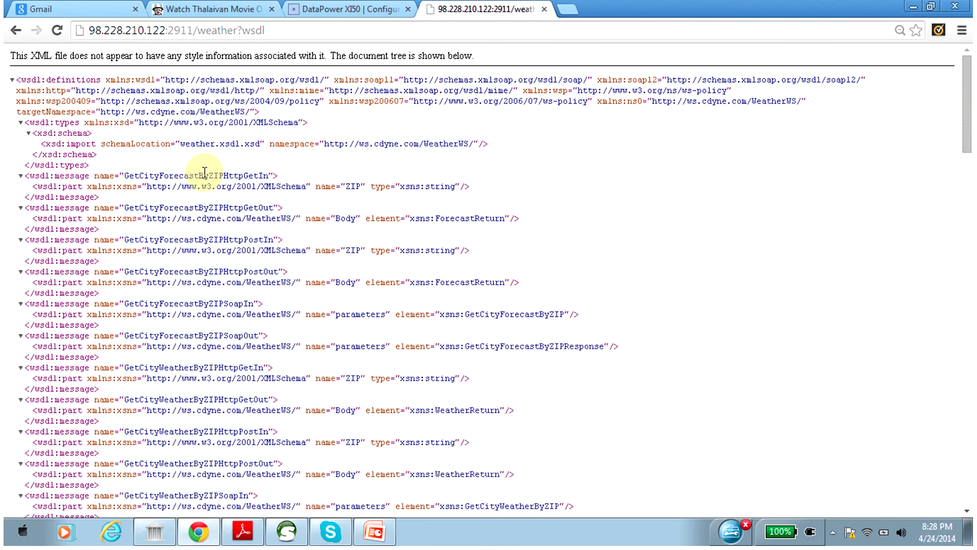
{"action": "left_click_drag", "start_coordinate": [968, 87], "coordinate": [966, 452]}
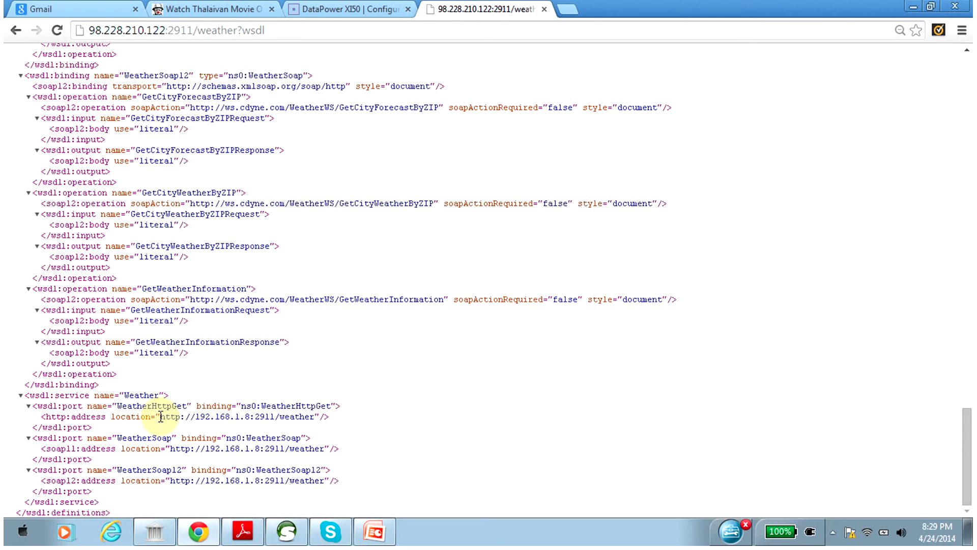
{"action": "left_click_drag", "start_coordinate": [160, 416], "coordinate": [314, 416]}
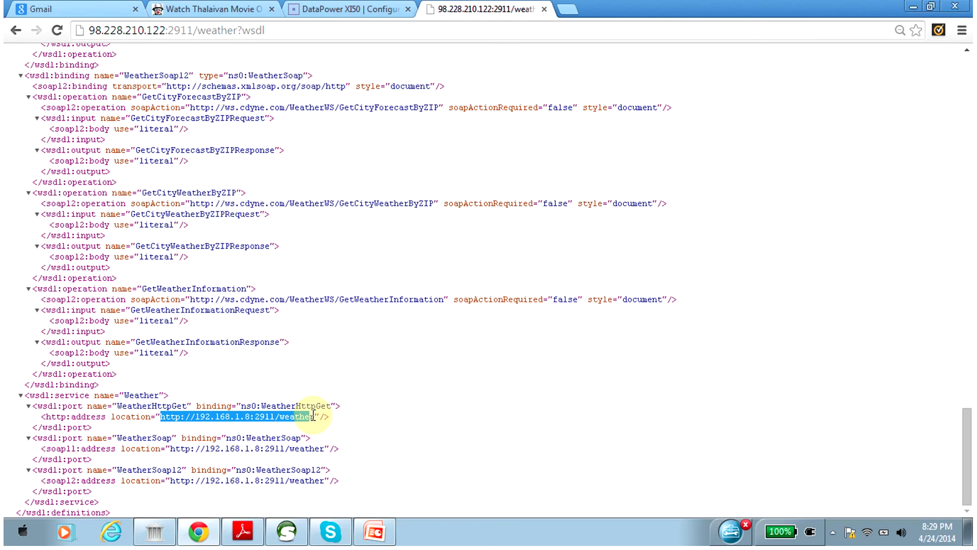
Highlight the WeatherHttpGet address location in the returned WSDL and return to the proxy configuration page.
{"action": "left_click", "coordinate": [313, 417]}
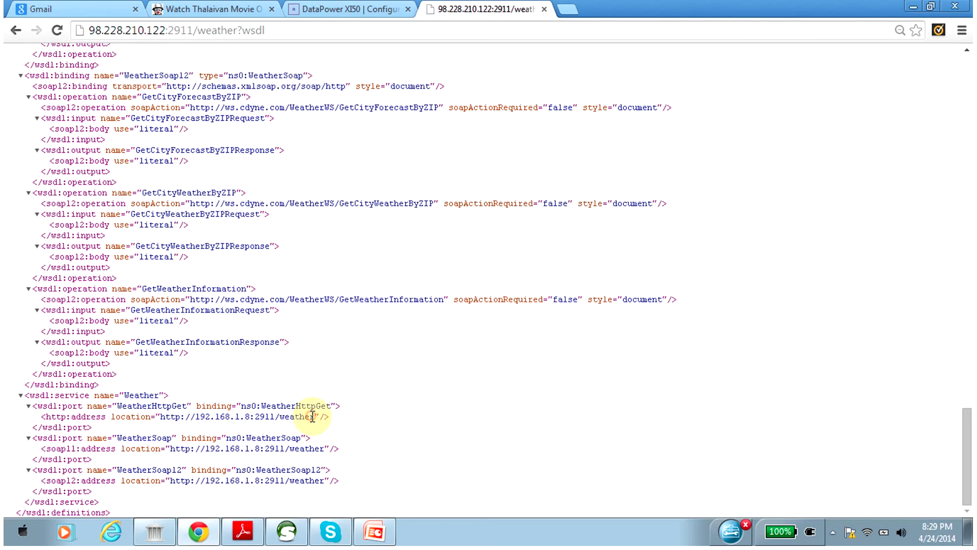
{"action": "left_click_drag", "start_coordinate": [312, 417], "coordinate": [160, 419]}
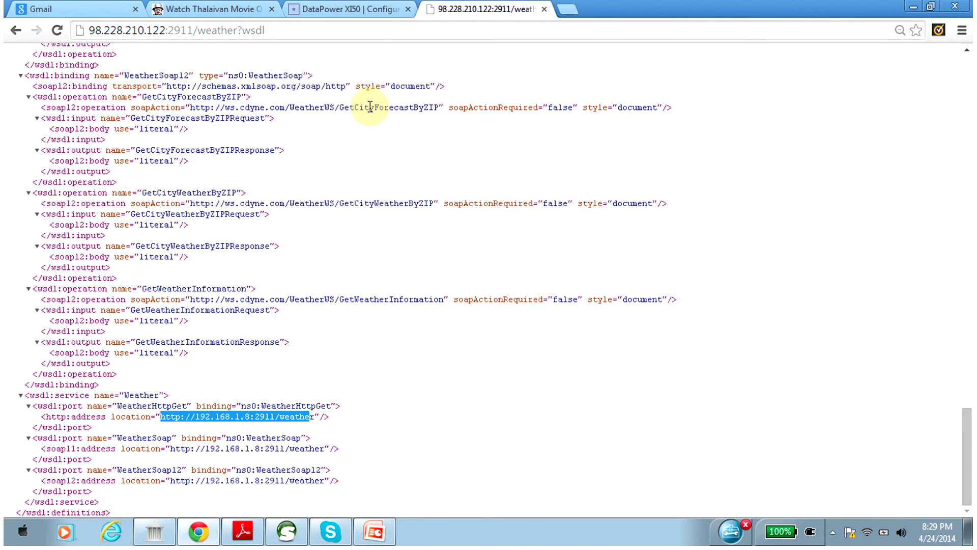
{"action": "left_click", "coordinate": [367, 16]}
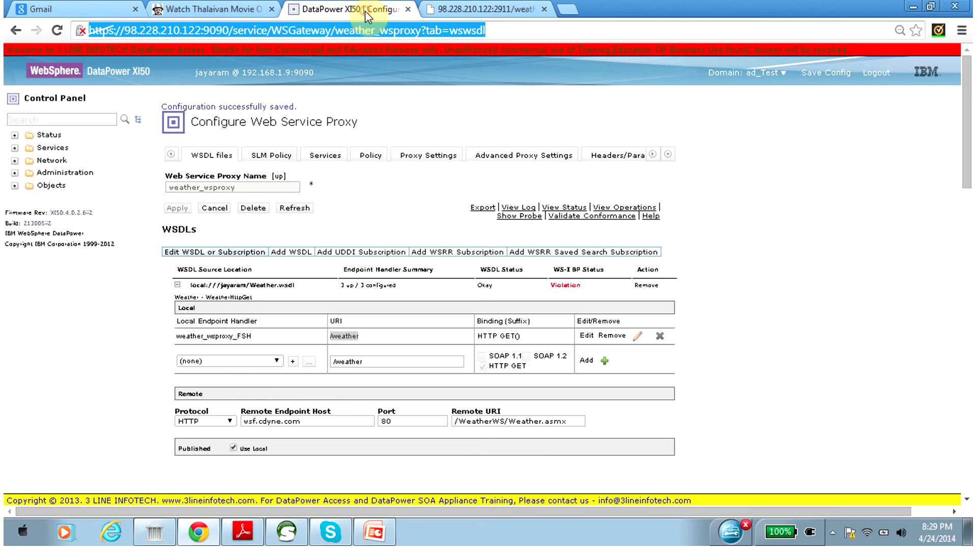
Switch to soapUI and open Request 1 of the GetCityForecastByZIP operation under the Test project's WeatherSoap interface, maximizing its editor.
{"action": "left_click", "coordinate": [298, 533]}
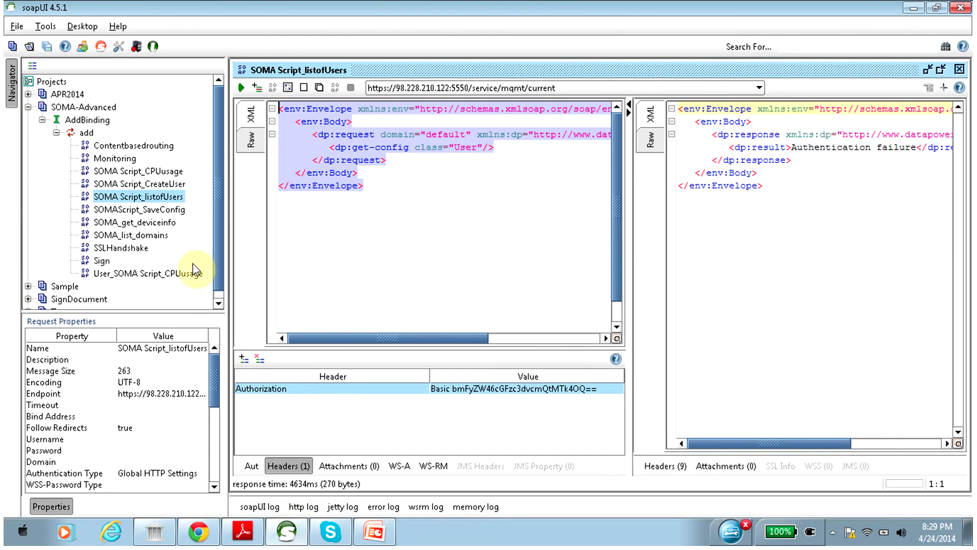
{"action": "left_click", "coordinate": [29, 107]}
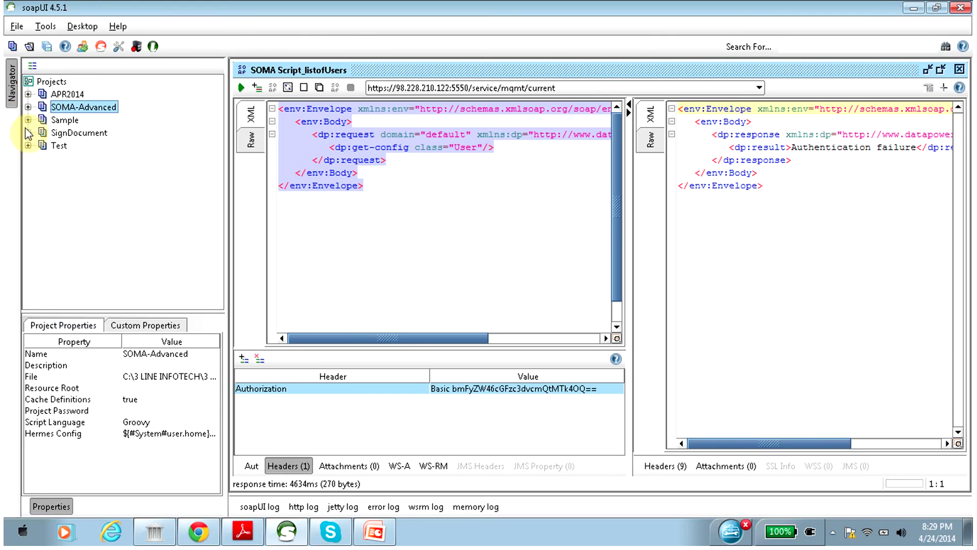
{"action": "left_click", "coordinate": [29, 145]}
{"action": "left_click", "coordinate": [42, 158]}
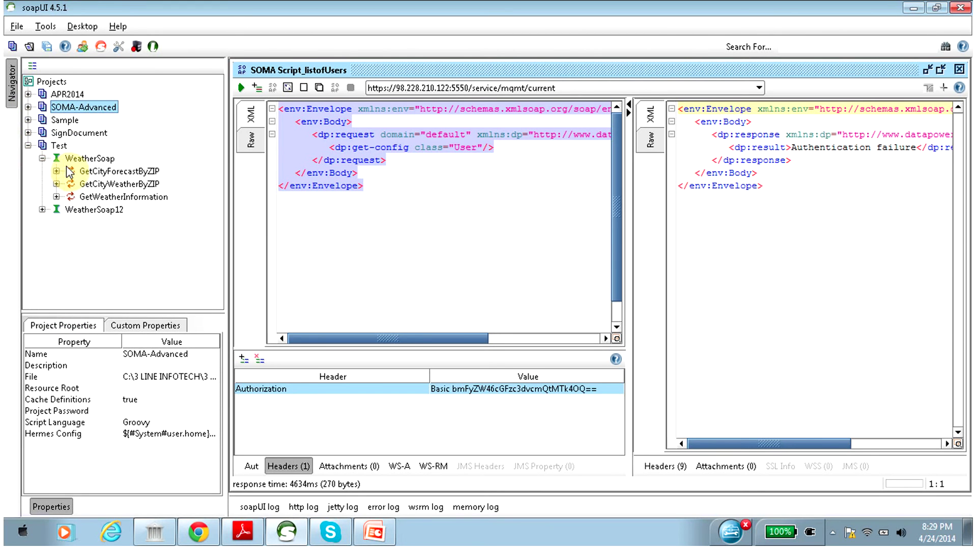
{"action": "left_click", "coordinate": [56, 171]}
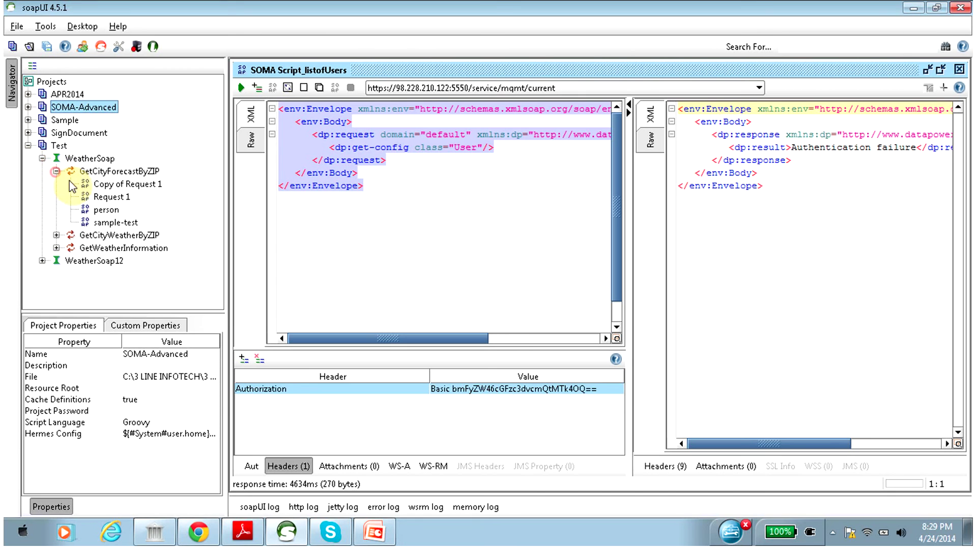
{"action": "left_click", "coordinate": [109, 196]}
{"action": "double_click", "coordinate": [109, 197]}
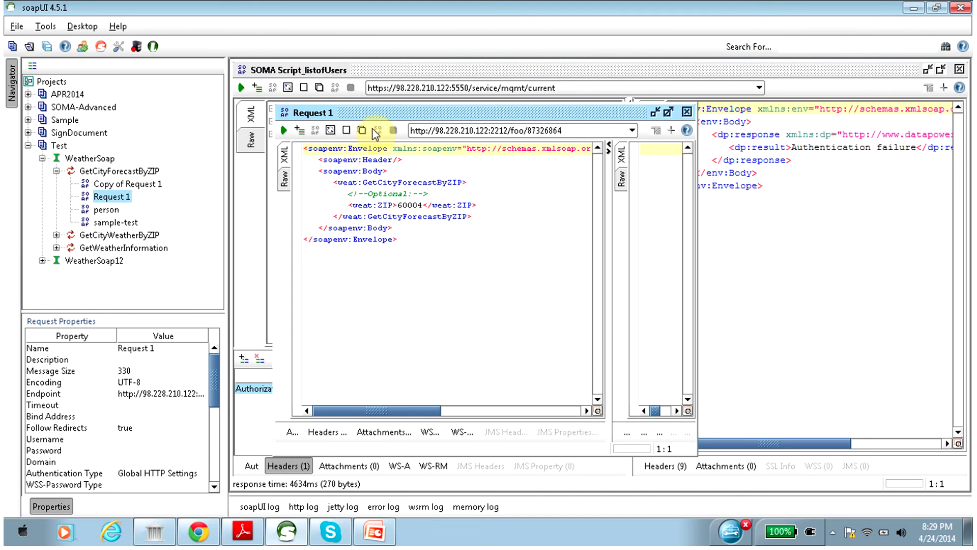
{"action": "double_click", "coordinate": [382, 116]}
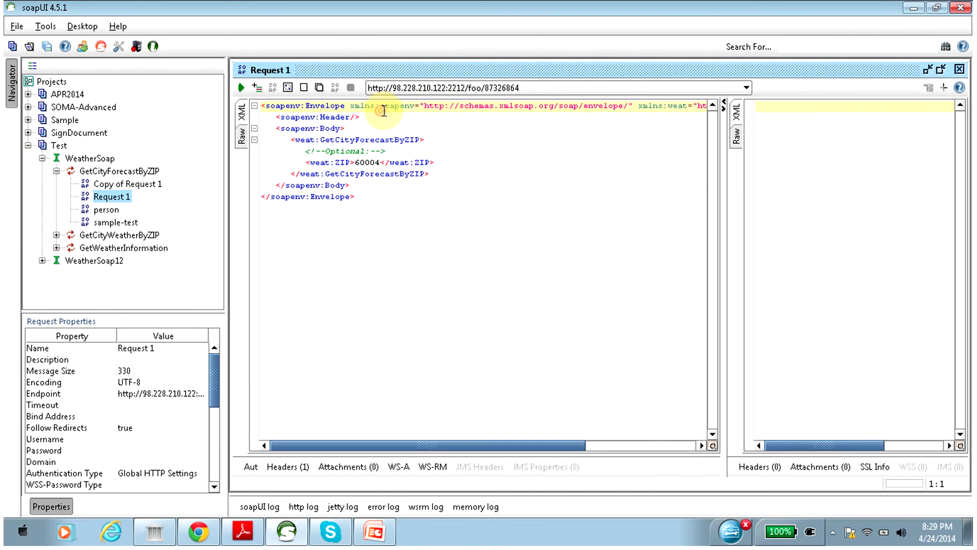
{"action": "left_click", "coordinate": [430, 88]}
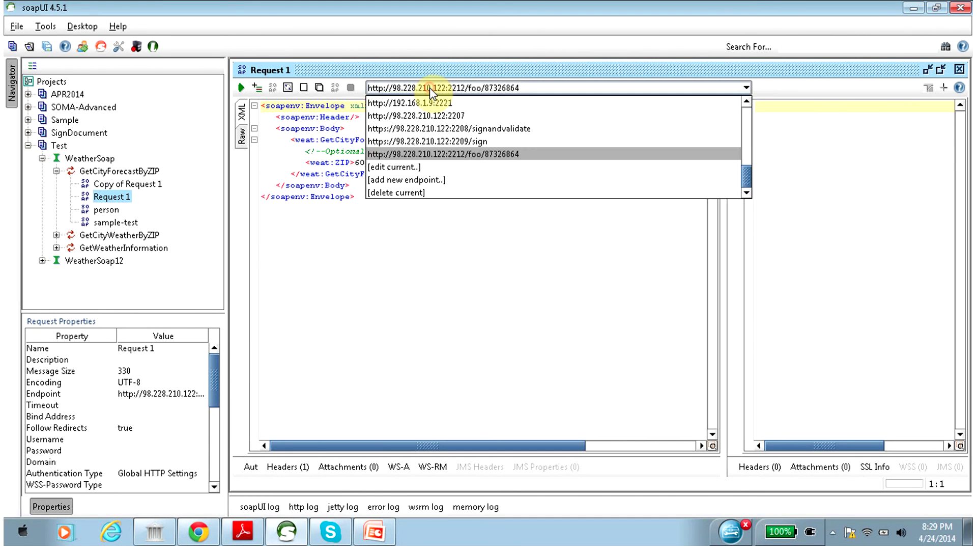
{"action": "left_click", "coordinate": [418, 181]}
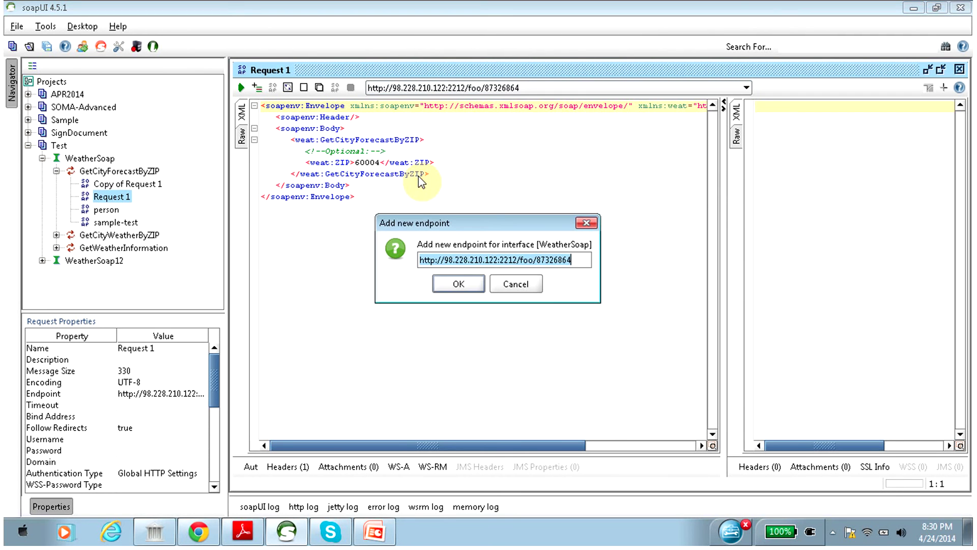
{"action": "left_click_drag", "start_coordinate": [501, 261], "coordinate": [585, 257]}
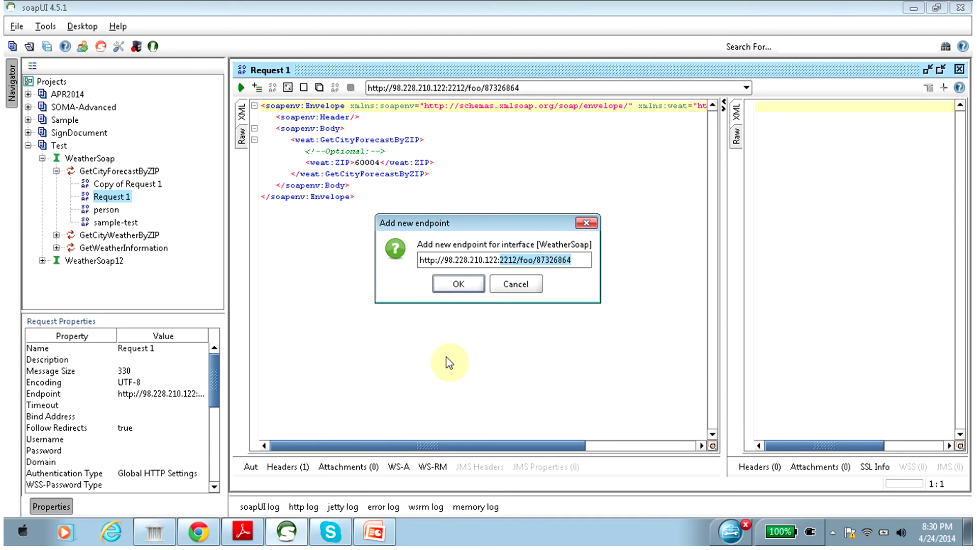
{"action": "left_click", "coordinate": [204, 537]}
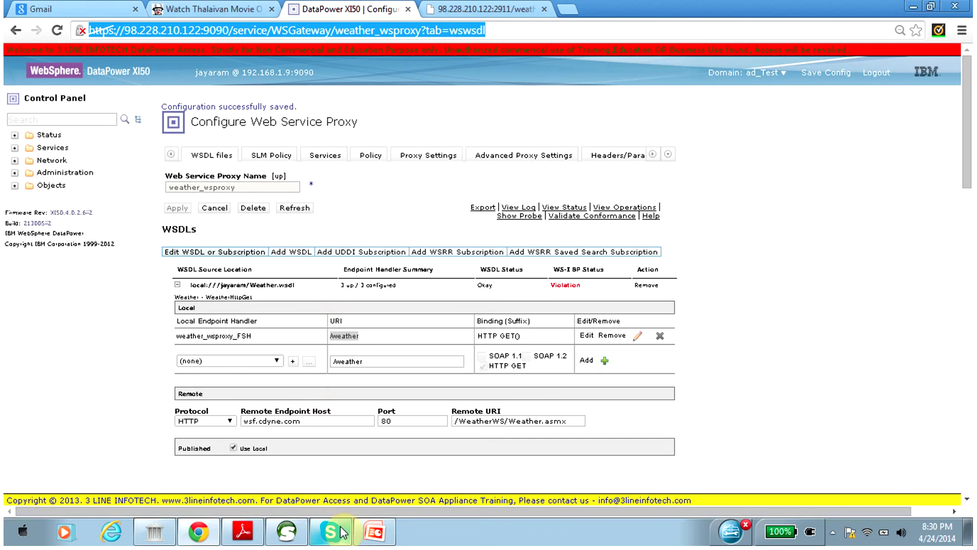
{"action": "left_click", "coordinate": [298, 533]}
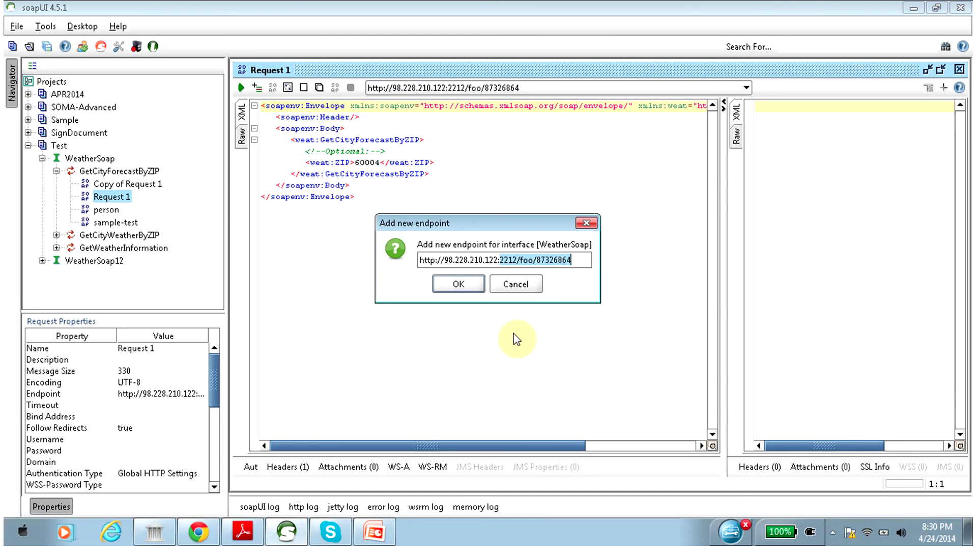
{"action": "type", "text": "2911"}
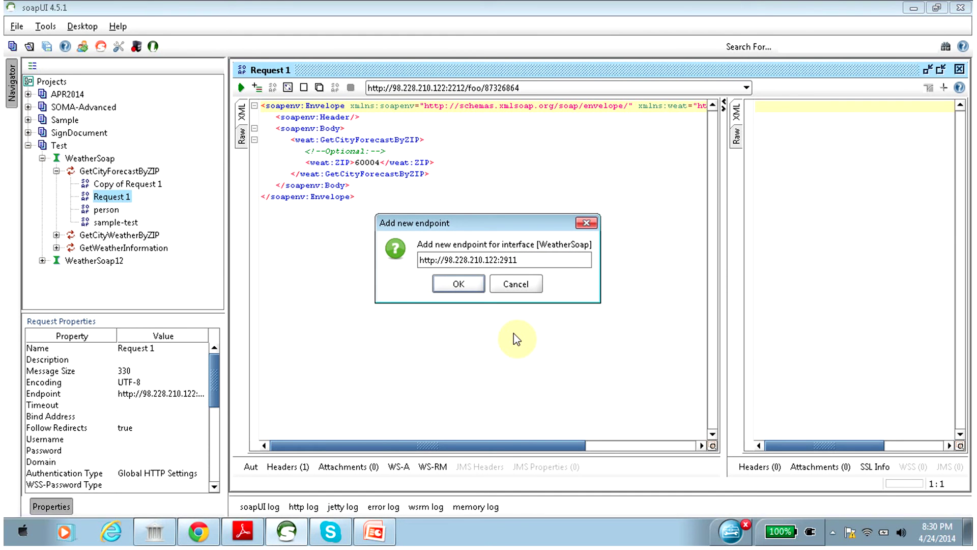
{"action": "type", "text": "/weather"}
{"action": "left_click", "coordinate": [460, 284]}
Submit Request 1 to the proxy endpoint and review the returned forecast XML through to its end.
{"action": "left_click", "coordinate": [242, 89]}
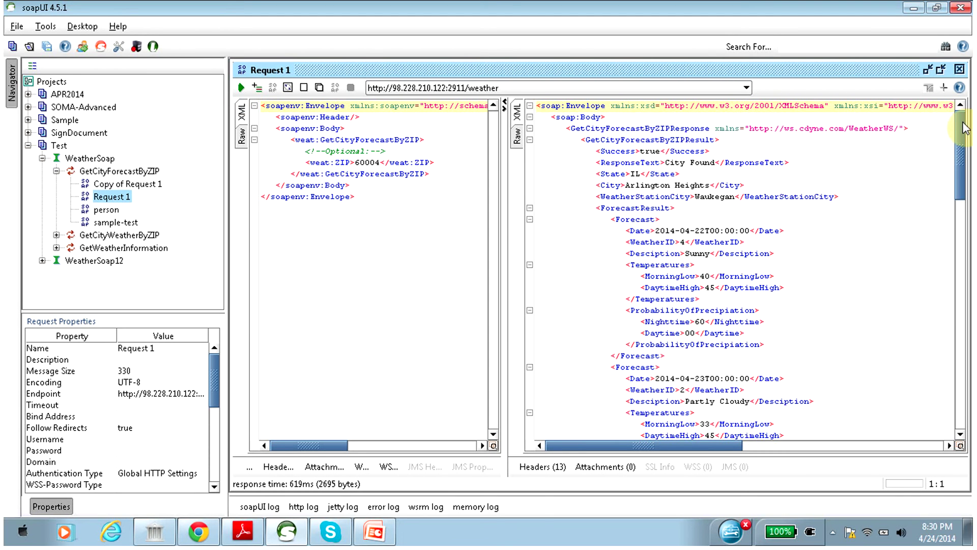
{"action": "left_click_drag", "start_coordinate": [963, 130], "coordinate": [961, 348]}
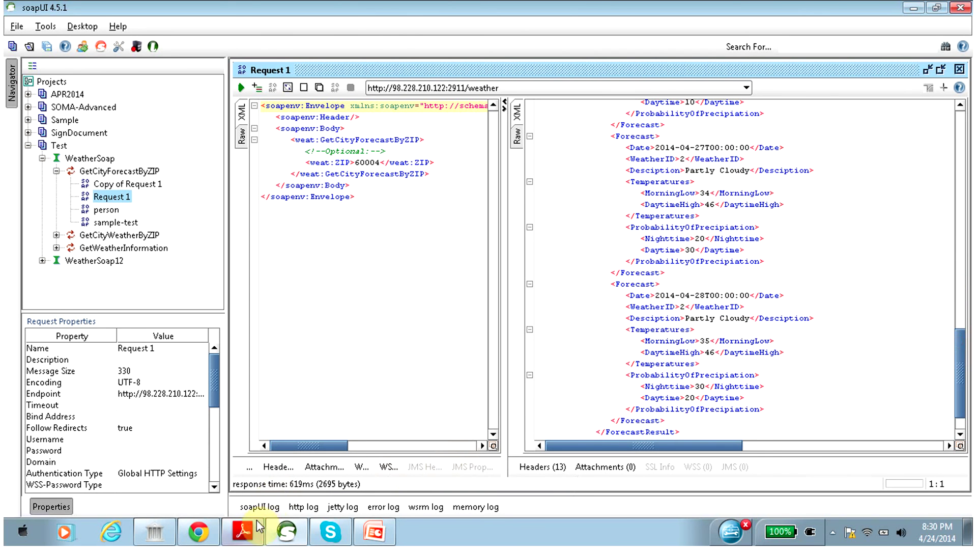
Switch back to DataPower in Chrome, review the system log for weather_wsproxy, and close the log window.
{"action": "left_click", "coordinate": [199, 531]}
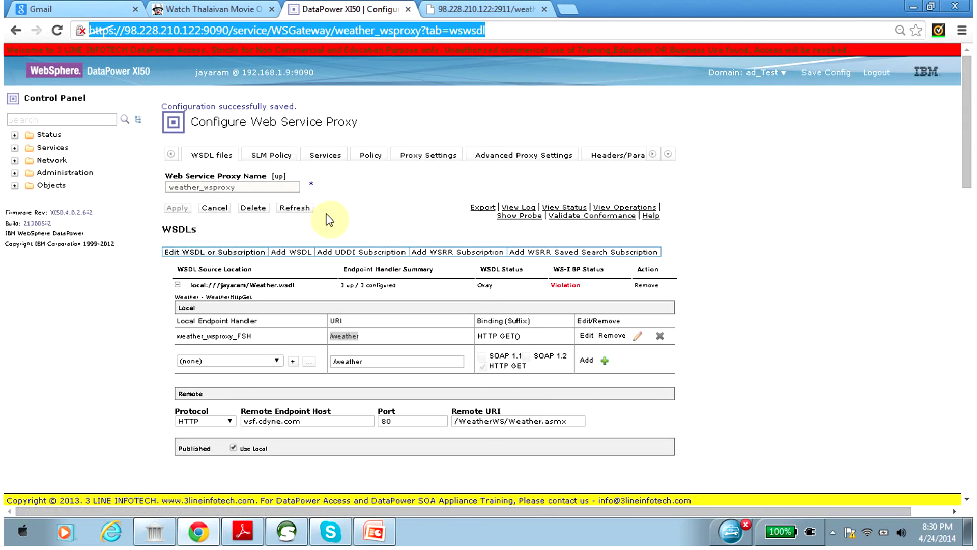
{"action": "left_click", "coordinate": [526, 208]}
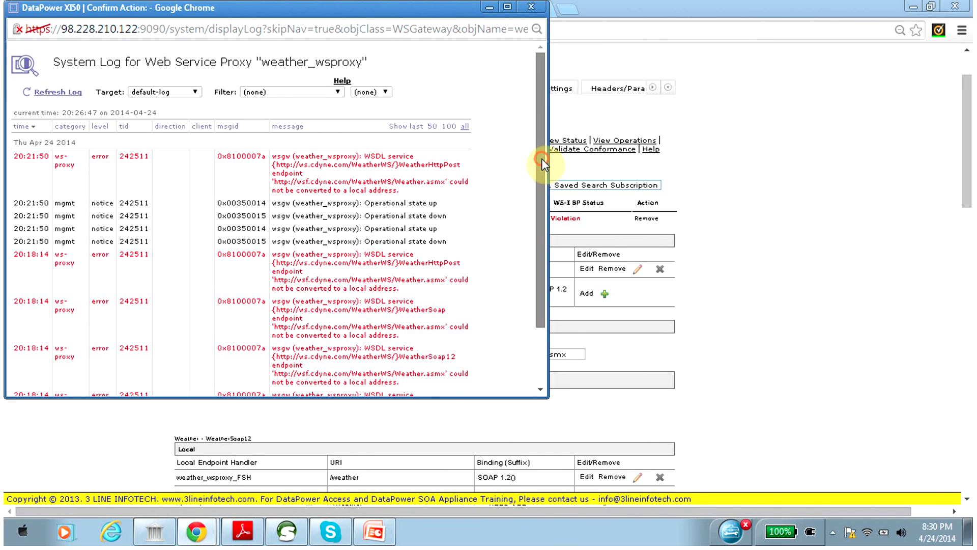
{"action": "left_click_drag", "start_coordinate": [542, 163], "coordinate": [541, 204]}
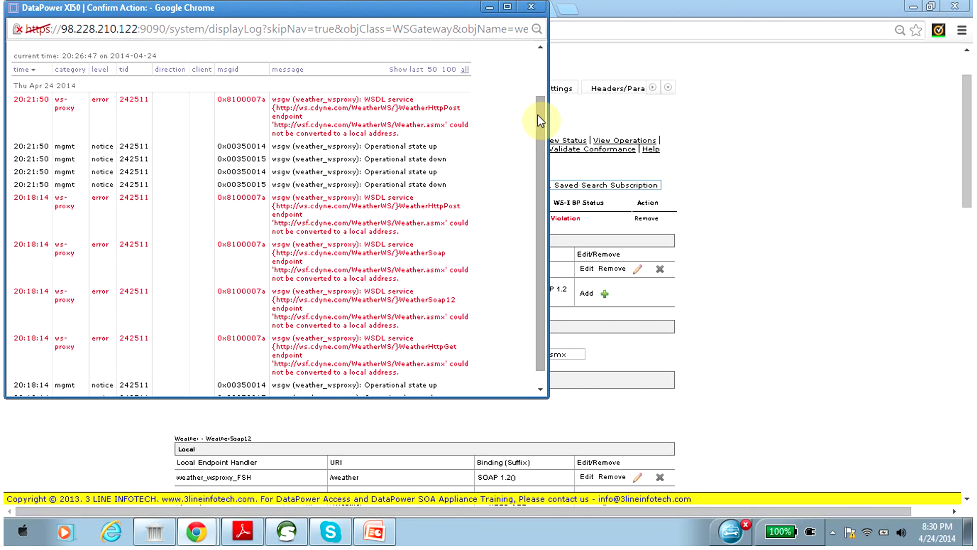
{"action": "scroll", "coordinate": [541, 121], "scroll_direction": "down", "scroll_amount": 1}
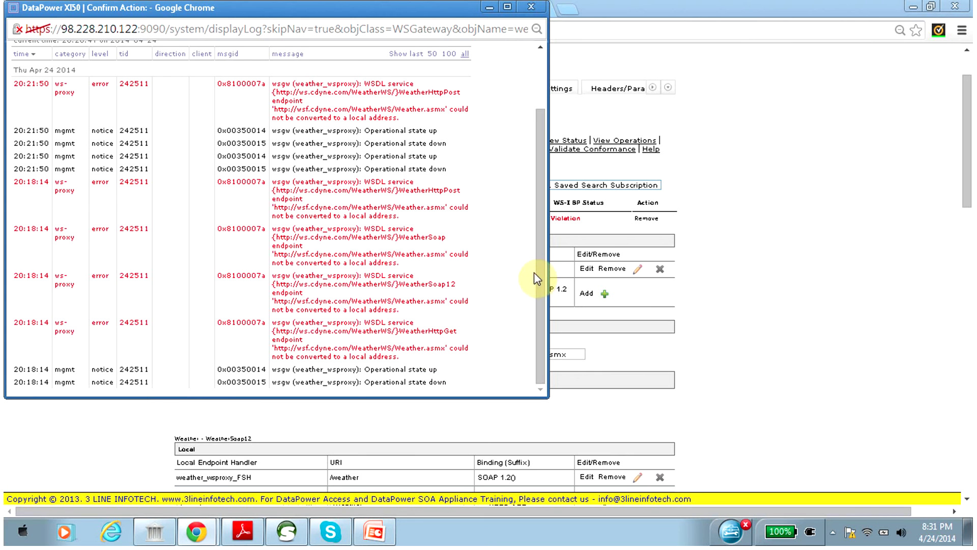
{"action": "left_click_drag", "start_coordinate": [538, 265], "coordinate": [526, 148]}
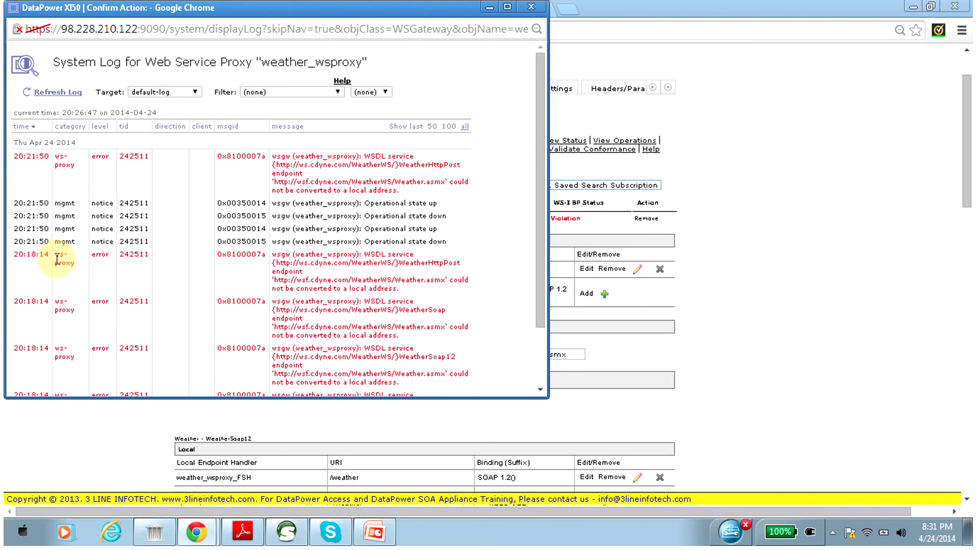
{"action": "left_click", "coordinate": [531, 6]}
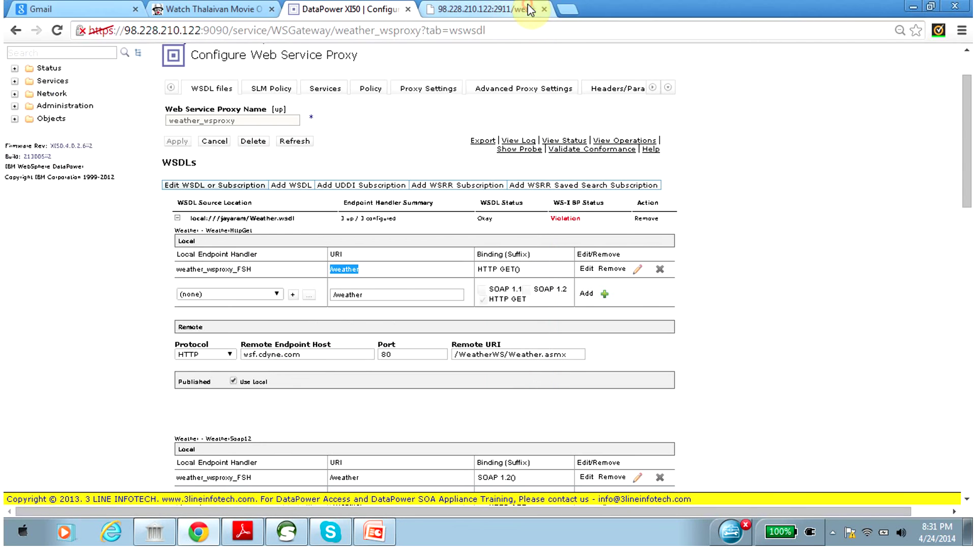
Open the proxy's SLM policy settings and expand the statement tree through Weather.wsdl to the Weather service's ports.
{"action": "left_click_drag", "start_coordinate": [970, 137], "coordinate": [964, 86]}
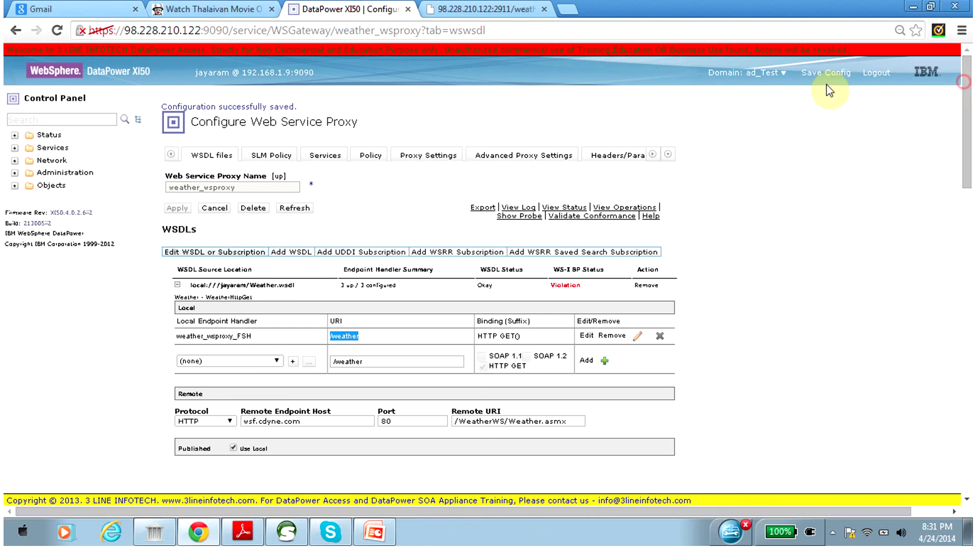
{"action": "left_click", "coordinate": [271, 155]}
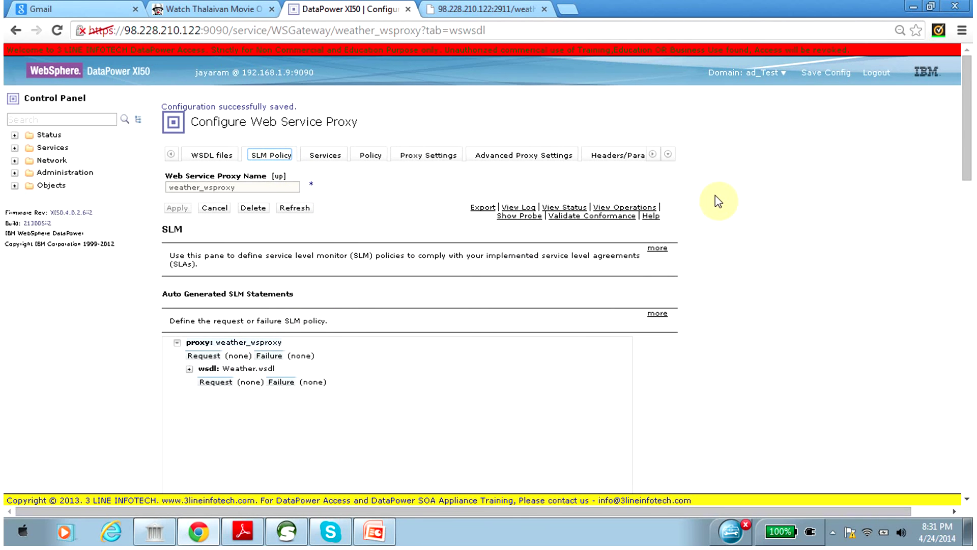
{"action": "left_click", "coordinate": [967, 108]}
{"action": "mouse_move", "coordinate": [967, 108]}
{"action": "left_mouse_down"}
{"action": "mouse_move", "coordinate": [967, 227]}
{"action": "mouse_move", "coordinate": [967, 114]}
{"action": "left_mouse_up"}
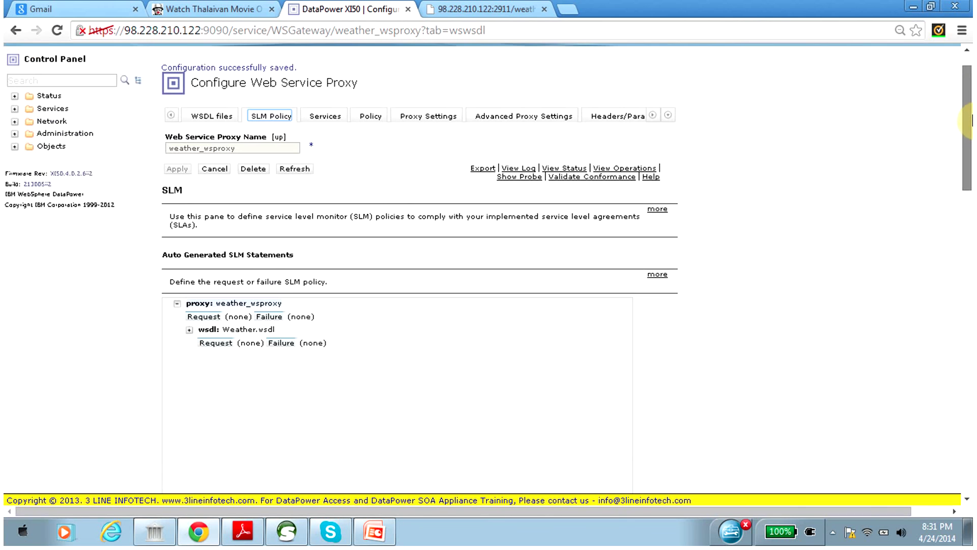
{"action": "left_click", "coordinate": [190, 330]}
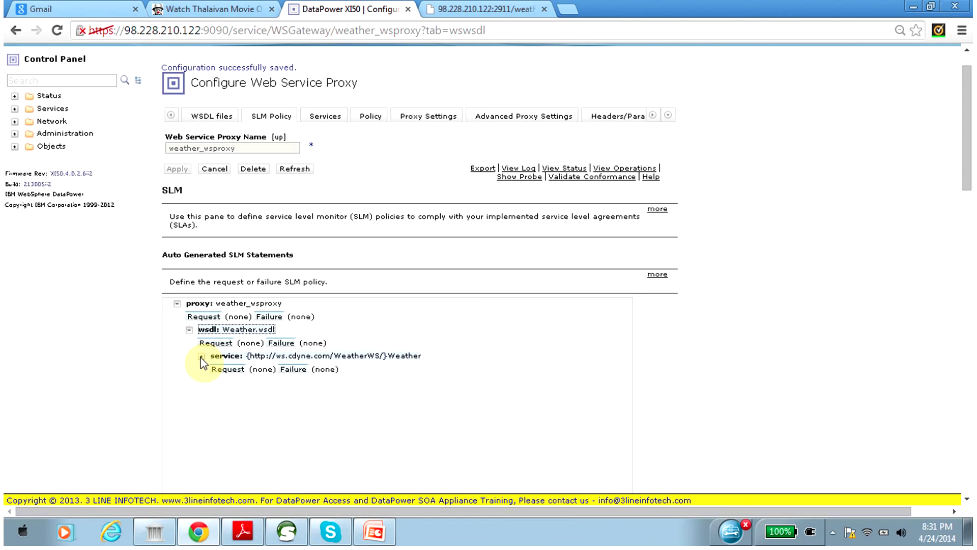
{"action": "left_click", "coordinate": [202, 357]}
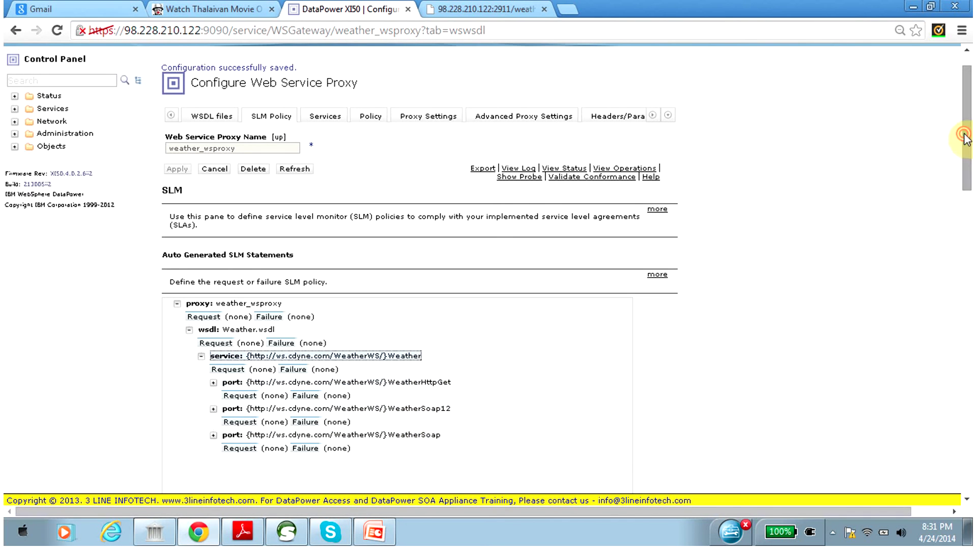
View the Weather service's SLM request parameters without applying any, collapse the service, and examine the SLM Peers and SLM Statements sections.
{"action": "left_click", "coordinate": [233, 372]}
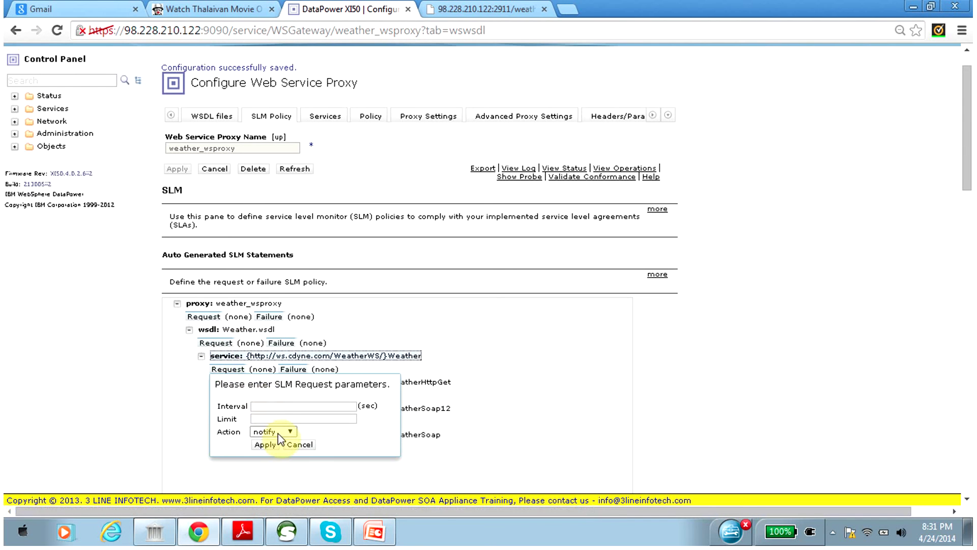
{"action": "left_click", "coordinate": [298, 445]}
{"action": "left_click", "coordinate": [322, 353]}
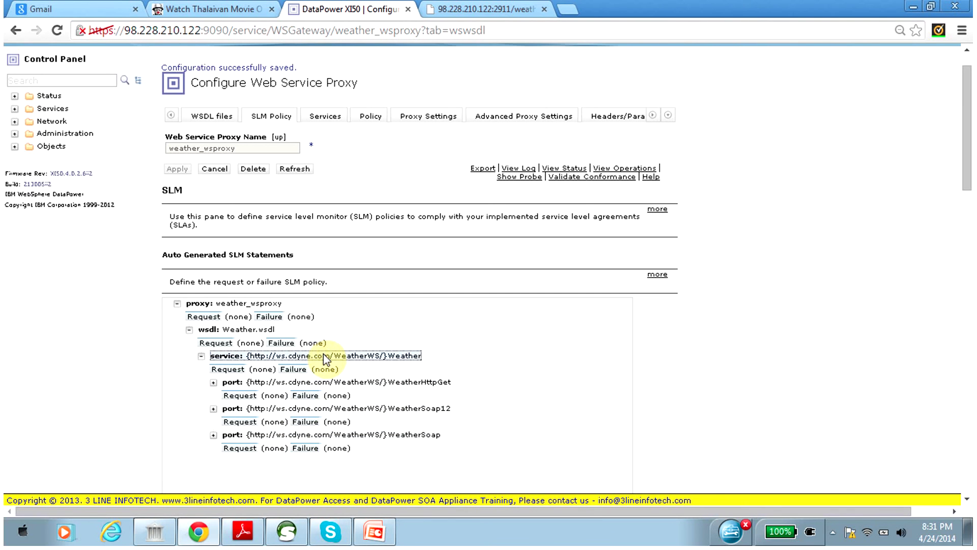
{"action": "left_click", "coordinate": [323, 353]}
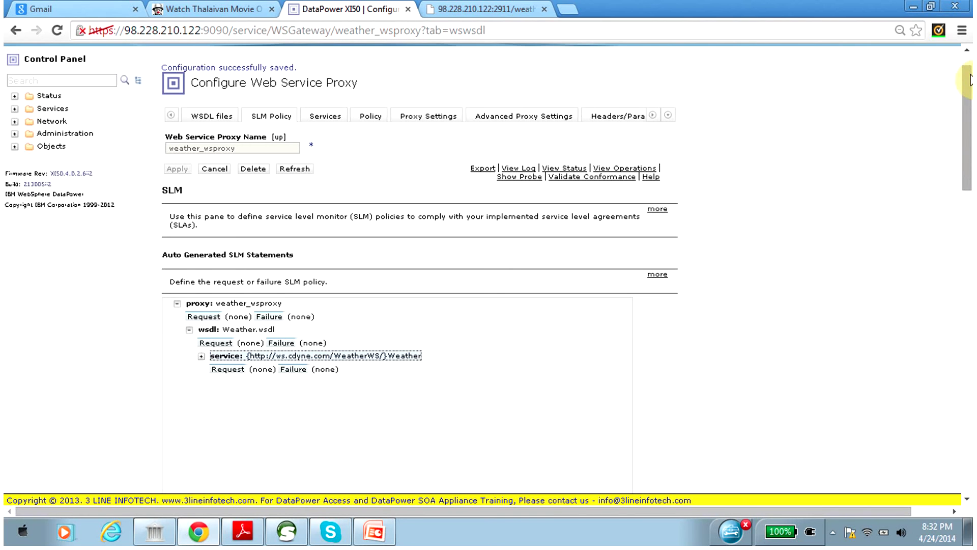
{"action": "left_click_drag", "start_coordinate": [968, 175], "coordinate": [969, 253]}
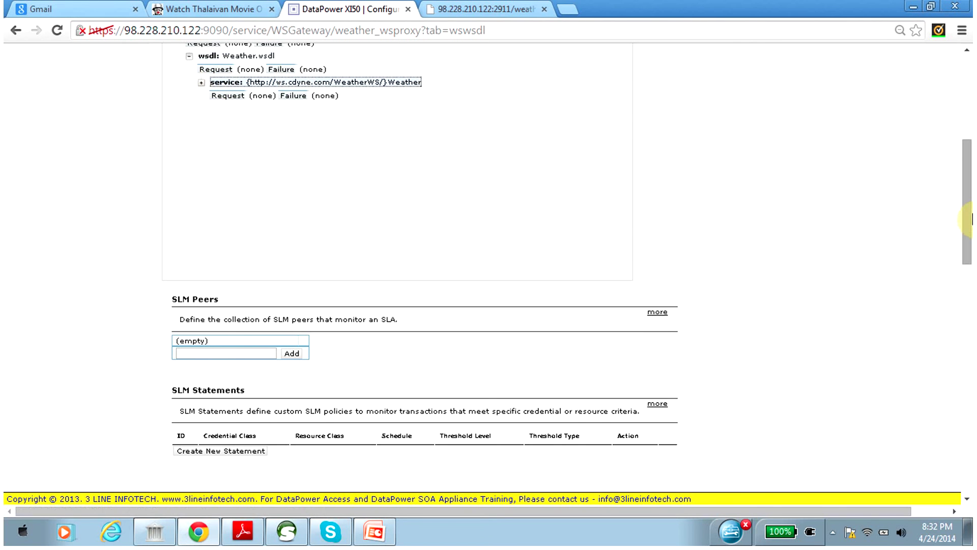
{"action": "left_click_drag", "start_coordinate": [968, 222], "coordinate": [970, 151]}
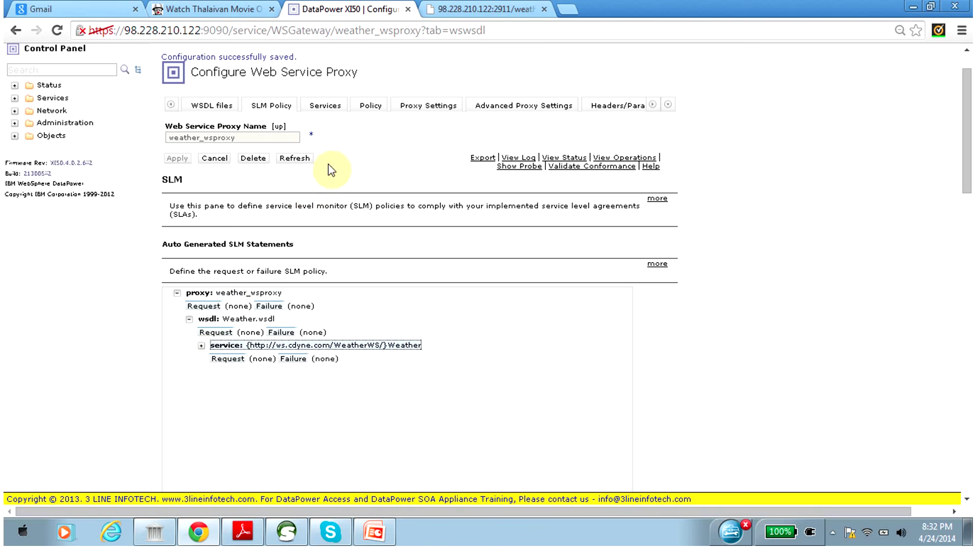
Open the proxy's processing policy settings and expand the policy tree through Weather.wsdl to the Weather service's ports.
{"action": "left_click", "coordinate": [362, 108]}
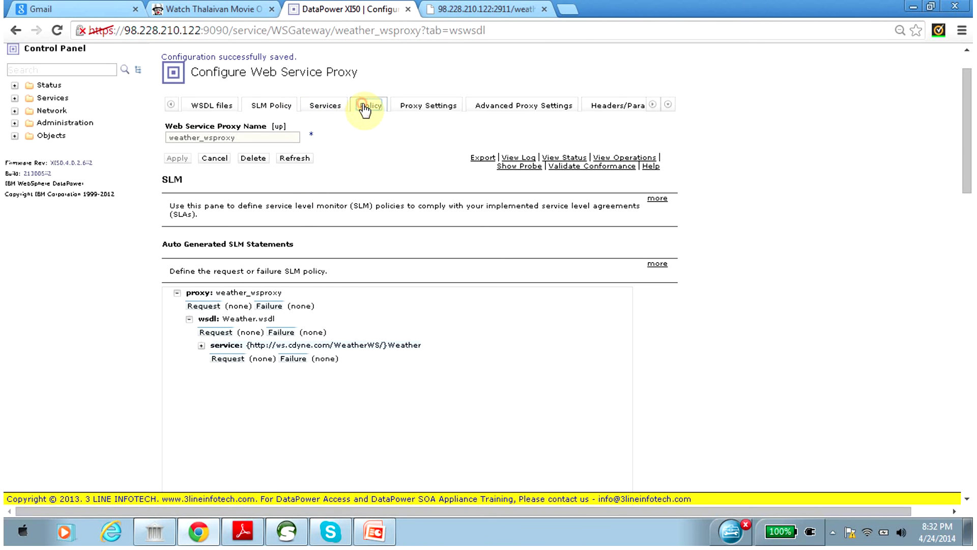
{"action": "left_click", "coordinate": [189, 327]}
{"action": "left_click", "coordinate": [202, 367]}
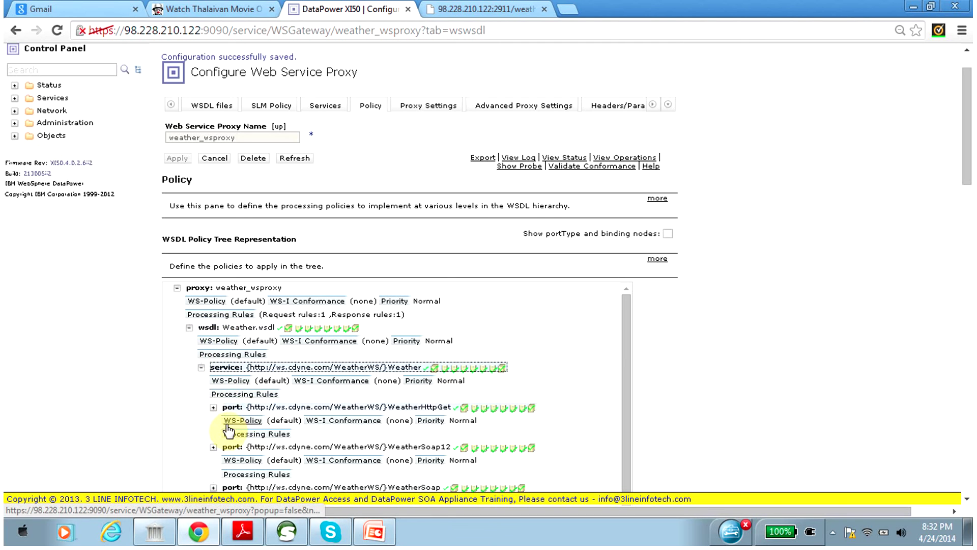
View the Weather service's WS-Policy processing settings and the value directories offered for a new policy parameter set, without creating one.
{"action": "left_click", "coordinate": [229, 381]}
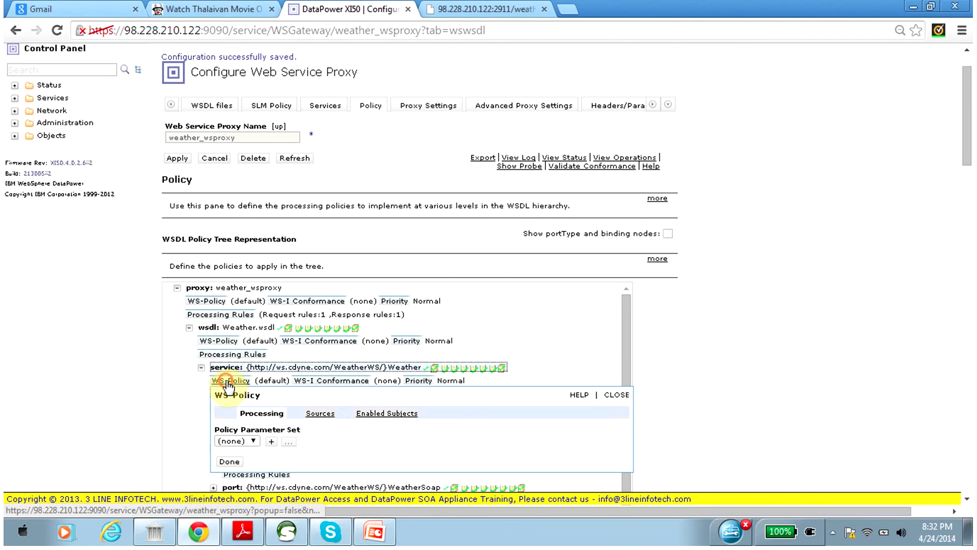
{"action": "left_click", "coordinate": [253, 441]}
{"action": "left_click", "coordinate": [252, 441]}
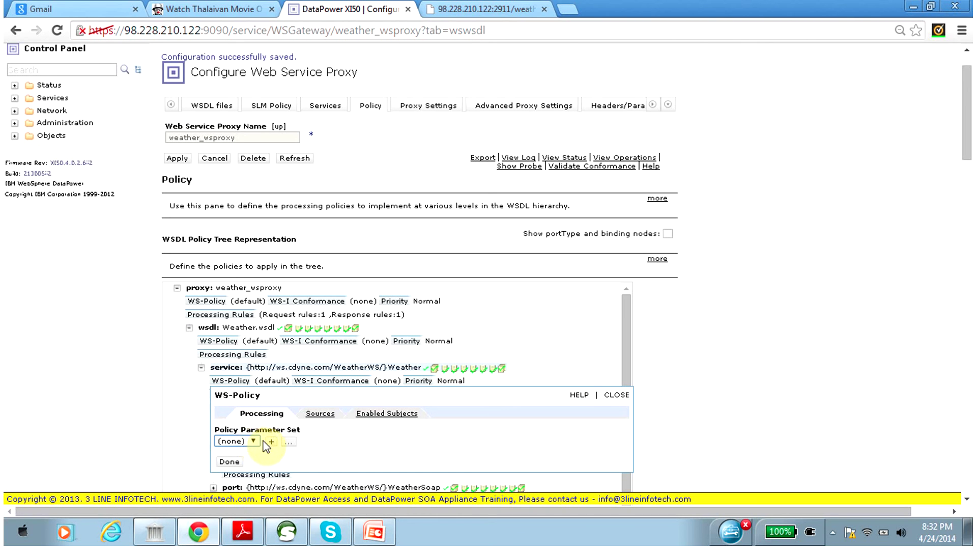
{"action": "left_click", "coordinate": [271, 442]}
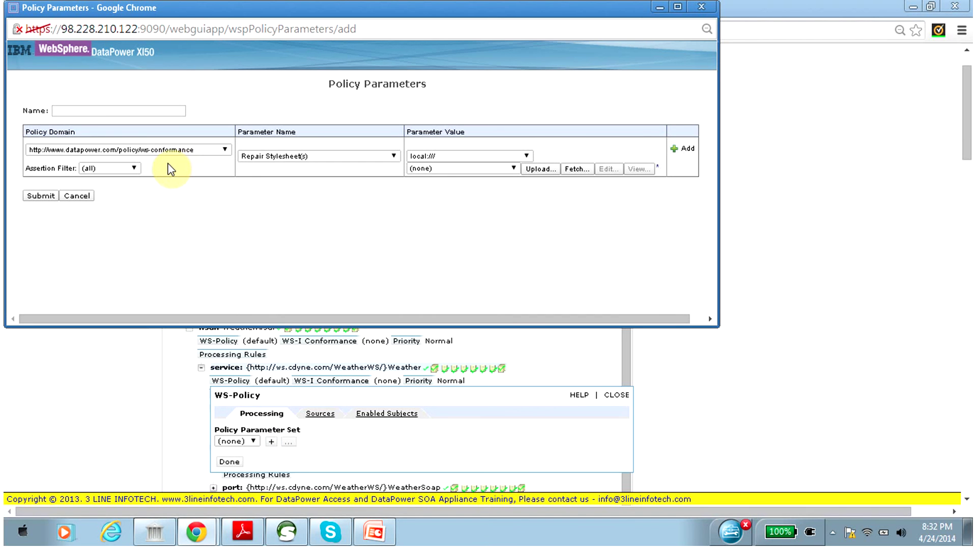
{"action": "left_click", "coordinate": [527, 155]}
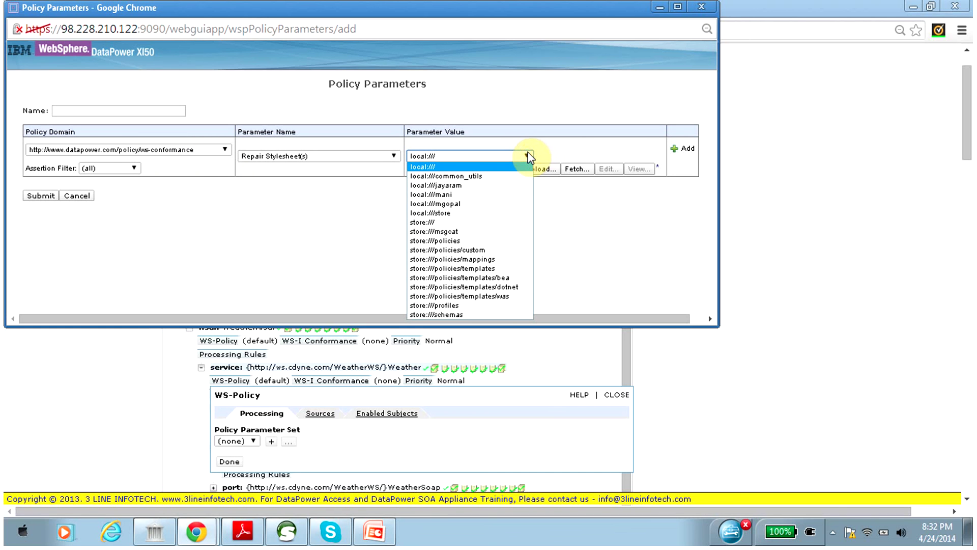
{"action": "left_click", "coordinate": [614, 228]}
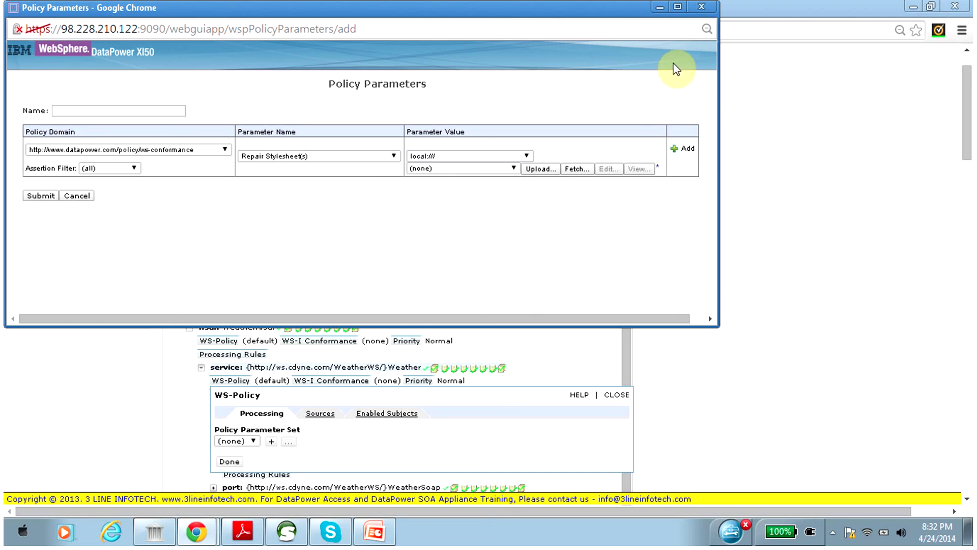
{"action": "left_click", "coordinate": [702, 8]}
Collapse the Weather service, close its WS-Policy settings and open its processing rules in the policy configuration.
{"action": "left_click", "coordinate": [964, 111]}
{"action": "left_click_drag", "start_coordinate": [967, 112], "coordinate": [966, 119]}
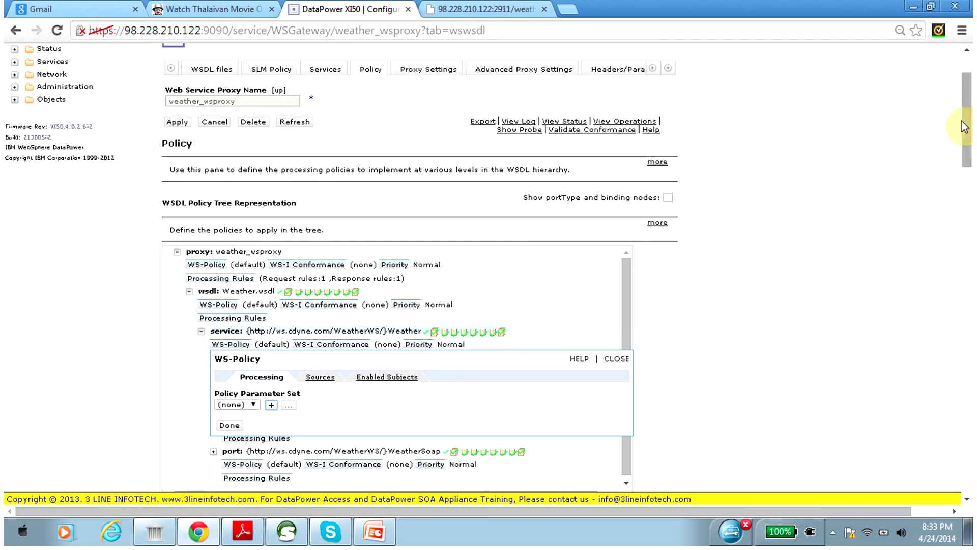
{"action": "left_click", "coordinate": [202, 331]}
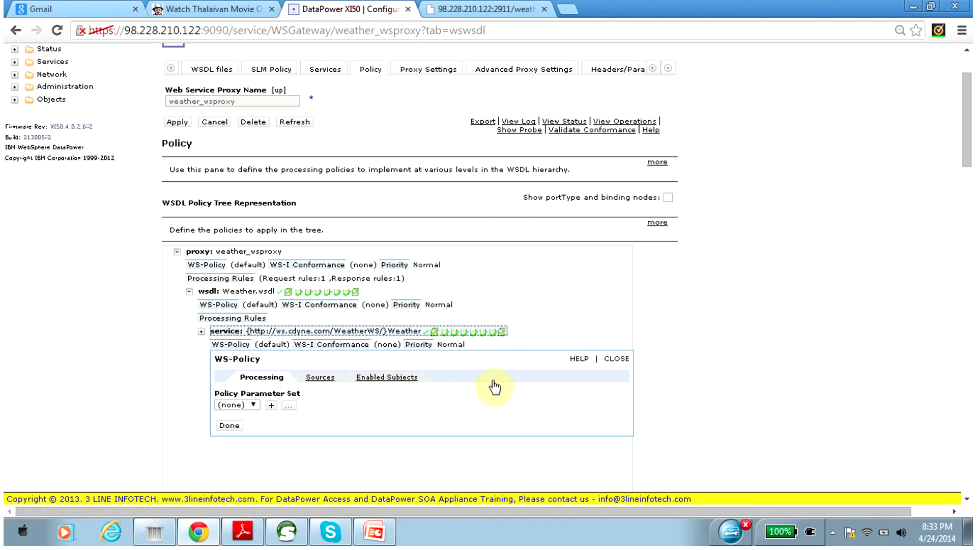
{"action": "left_click", "coordinate": [227, 424]}
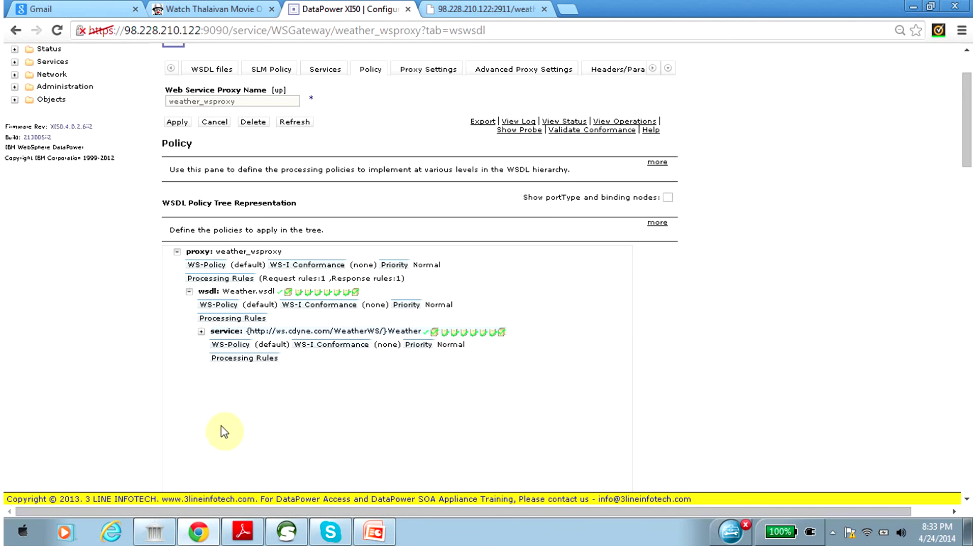
{"action": "left_click", "coordinate": [235, 359]}
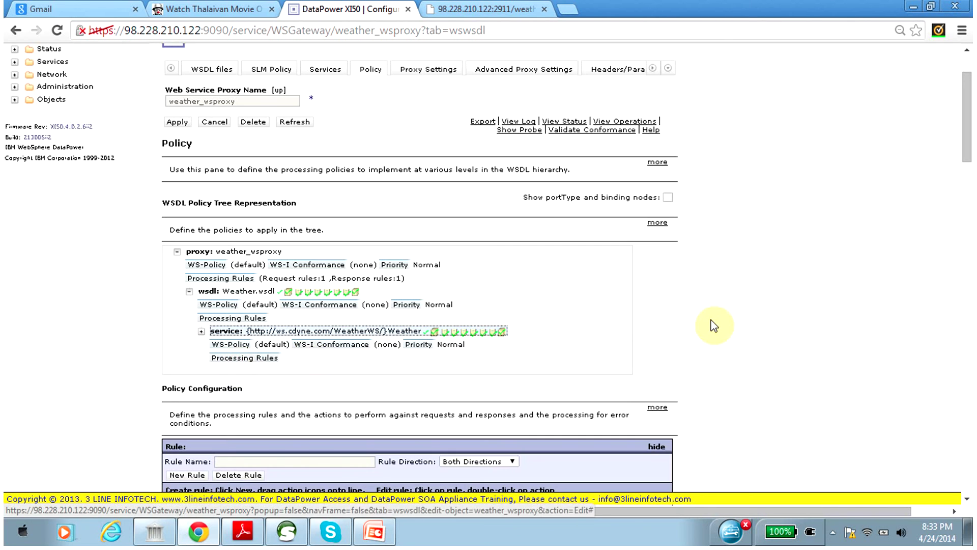
{"action": "left_click_drag", "start_coordinate": [970, 121], "coordinate": [970, 181]}
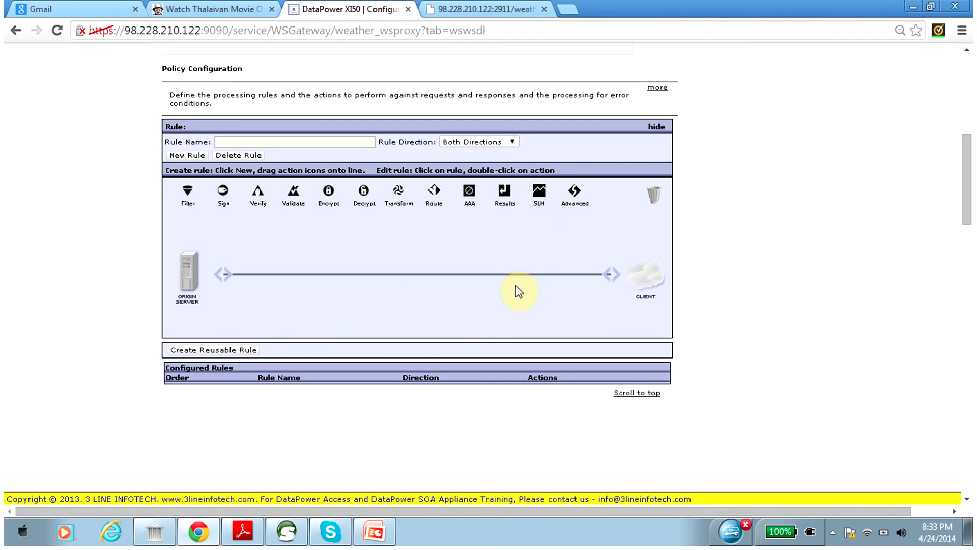
Try to add an SLM action to the Weather service's processing line without creating a rule.
{"action": "left_click_drag", "start_coordinate": [539, 191], "coordinate": [463, 263]}
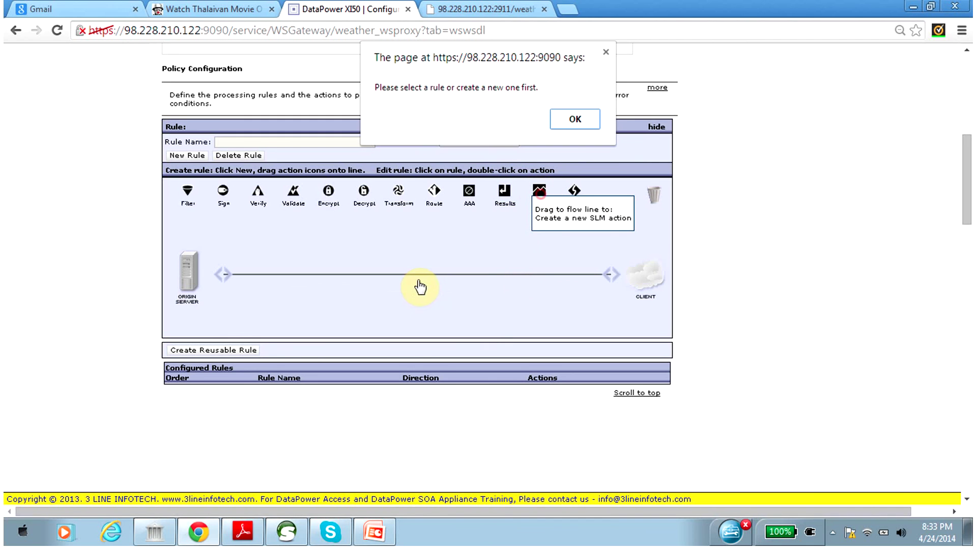
{"action": "left_click", "coordinate": [577, 128]}
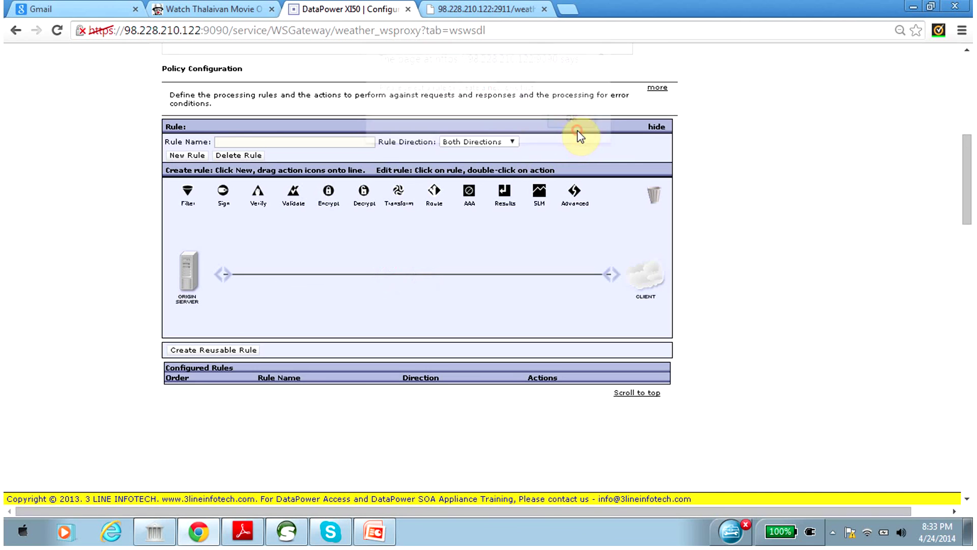
{"action": "left_click_drag", "start_coordinate": [538, 191], "coordinate": [483, 264]}
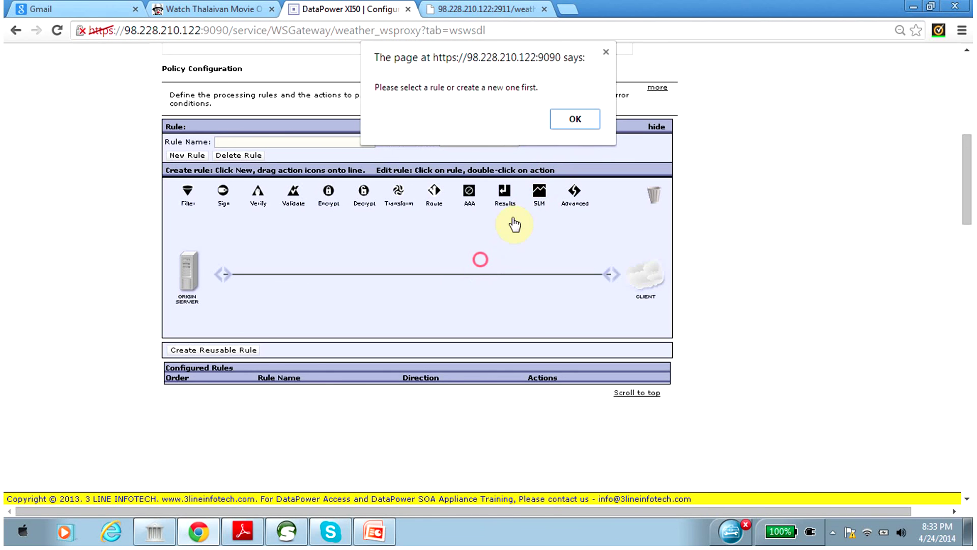
{"action": "left_click", "coordinate": [574, 119]}
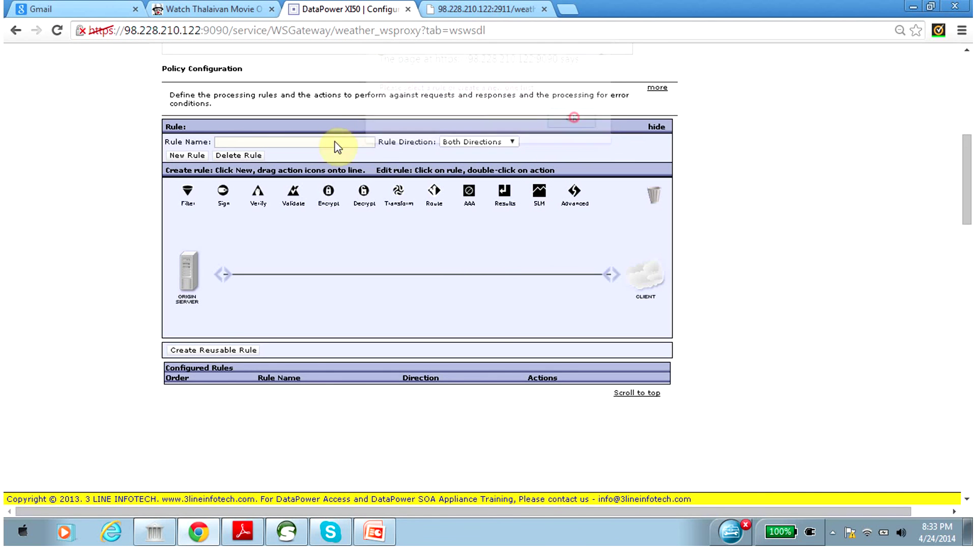
Create a new processing rule for both directions on the Weather service and place an SLM action after its match action.
{"action": "left_click", "coordinate": [186, 158]}
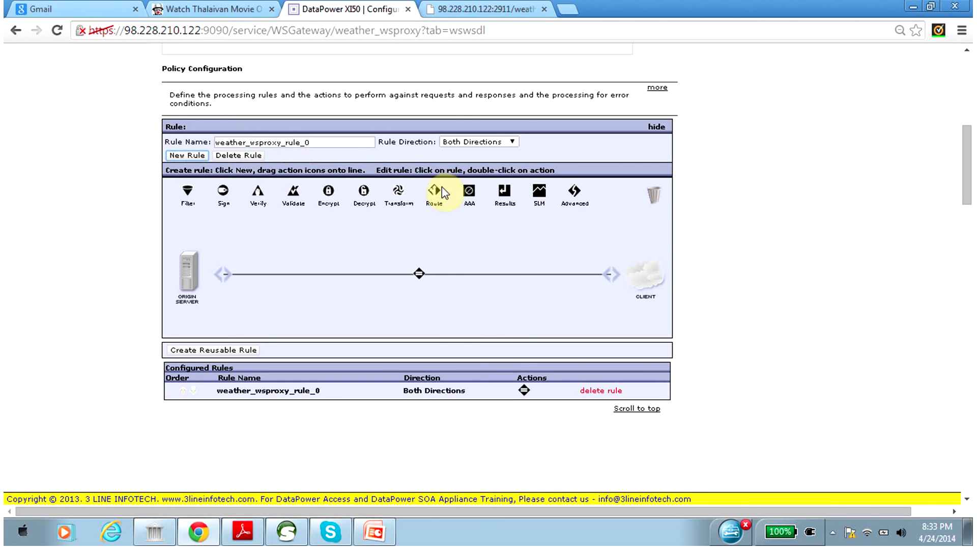
{"action": "mouse_move", "coordinate": [420, 277]}
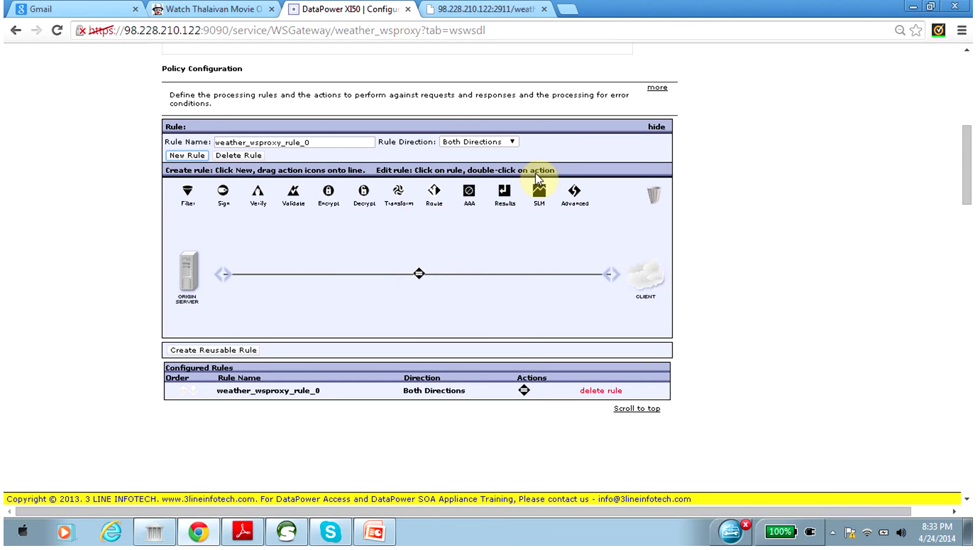
{"action": "left_click_drag", "start_coordinate": [539, 197], "coordinate": [471, 272]}
Open the SLM action's weather_wsproxy SLM policy for editing and keep Terminate at First Reject as its evaluation method.
{"action": "double_click", "coordinate": [507, 275]}
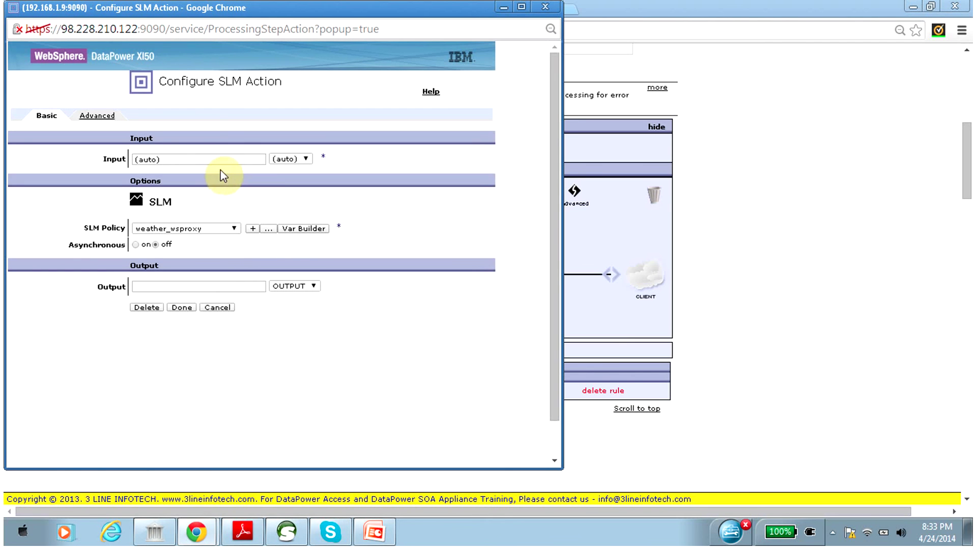
{"action": "left_click", "coordinate": [236, 229]}
{"action": "left_click", "coordinate": [235, 229]}
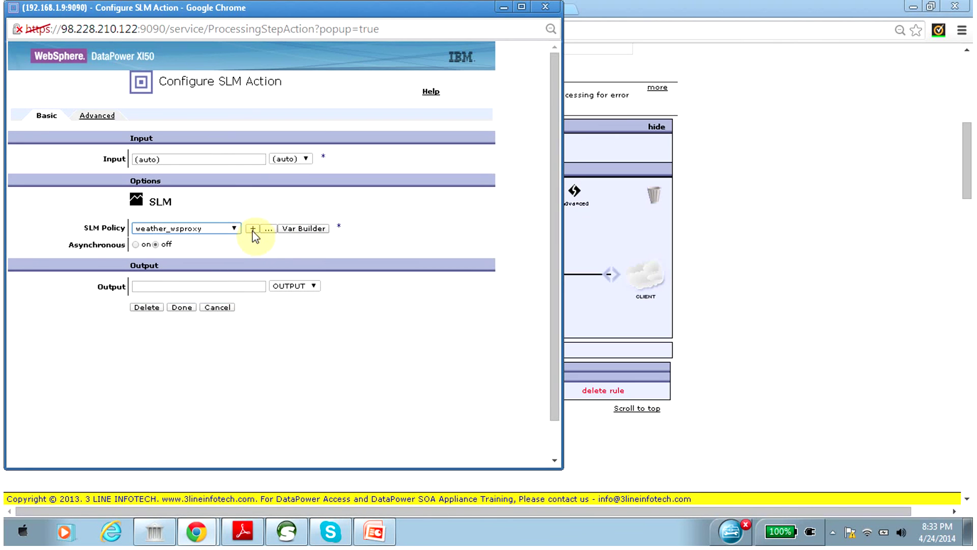
{"action": "left_click", "coordinate": [272, 229]}
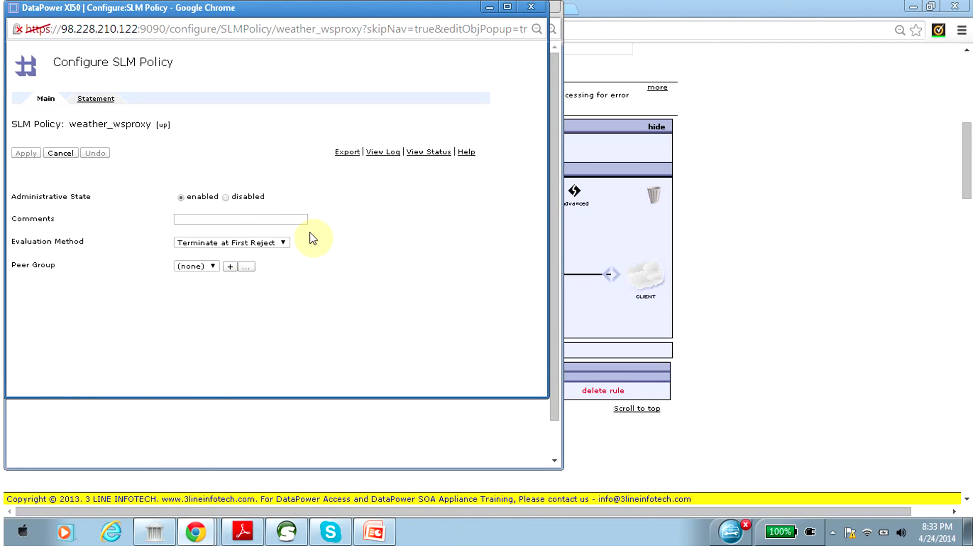
{"action": "left_click", "coordinate": [283, 244]}
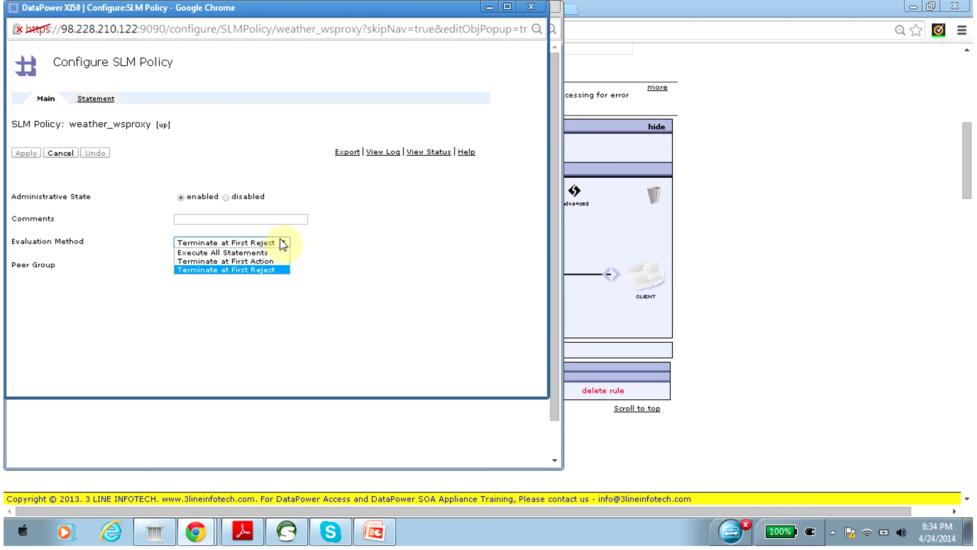
{"action": "left_click", "coordinate": [341, 242]}
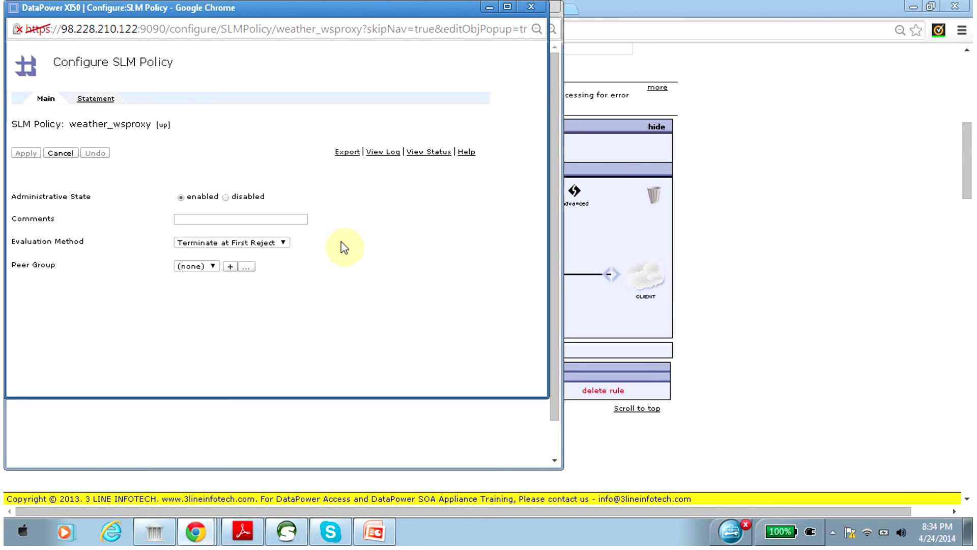
Create an SLM-type peer group named weather_peers without URLs for the weather_wsproxy SLM policy, and apply the policy.
{"action": "left_click", "coordinate": [212, 266]}
{"action": "left_click", "coordinate": [211, 265]}
{"action": "left_click", "coordinate": [230, 266]}
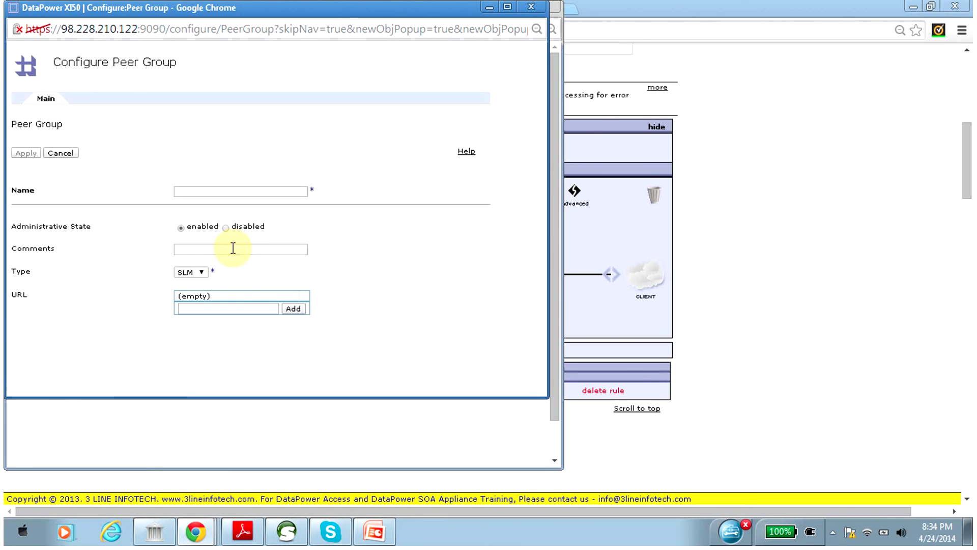
{"action": "left_click", "coordinate": [203, 273]}
{"action": "left_click", "coordinate": [206, 275]}
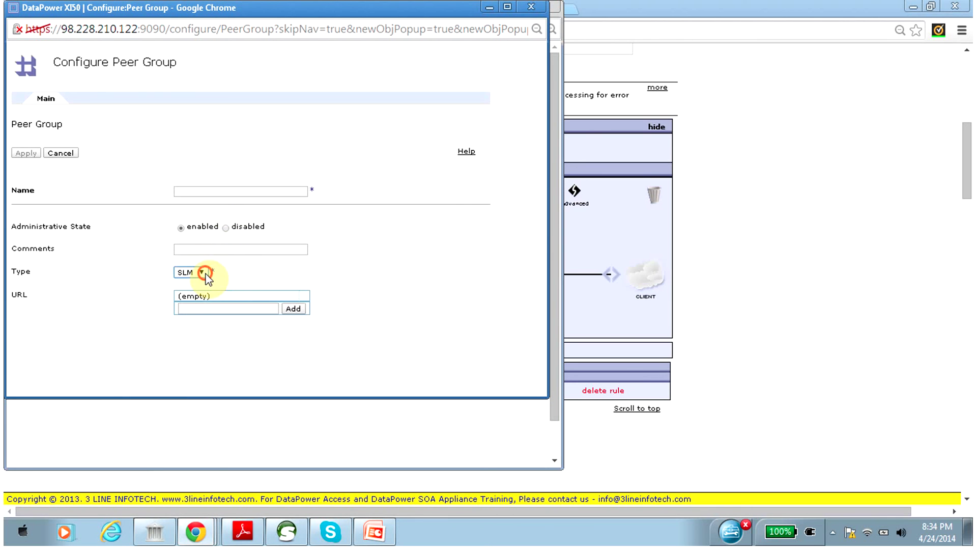
{"action": "left_click", "coordinate": [245, 188]}
{"action": "type", "text": "weather_peers"}
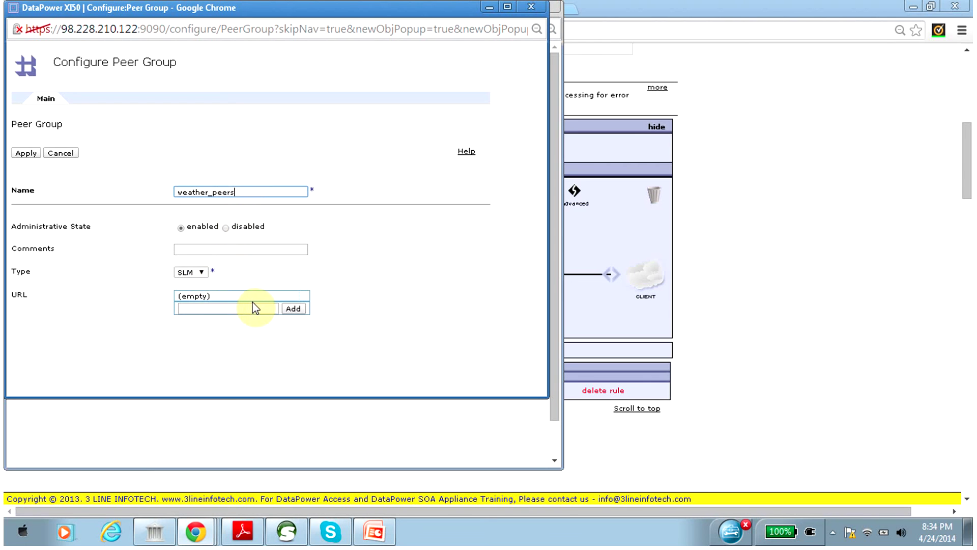
{"action": "left_click", "coordinate": [226, 295]}
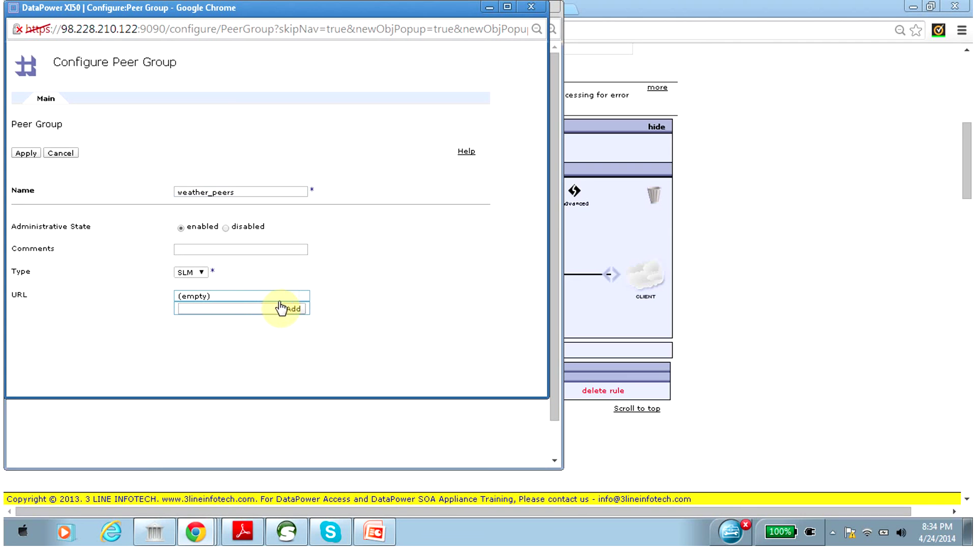
{"action": "left_click", "coordinate": [297, 309]}
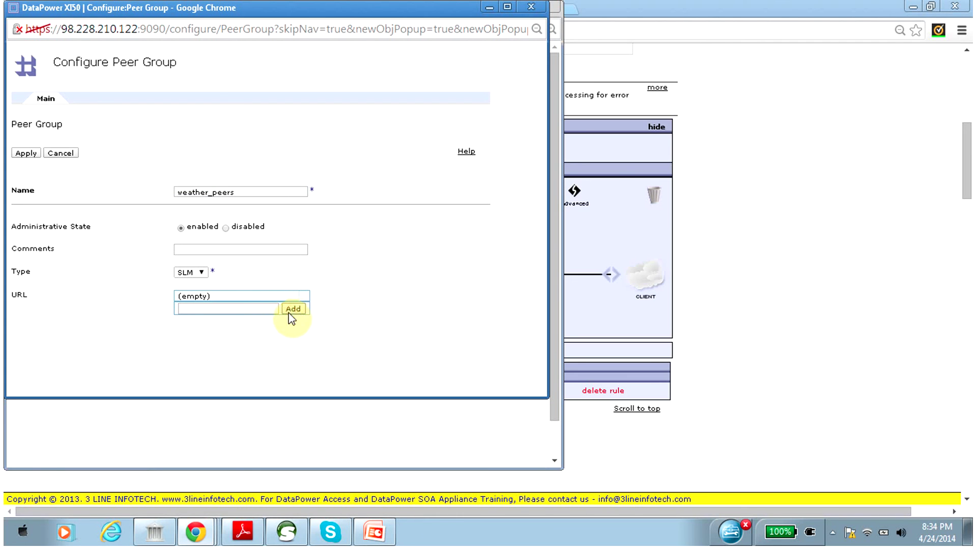
{"action": "left_click", "coordinate": [259, 312]}
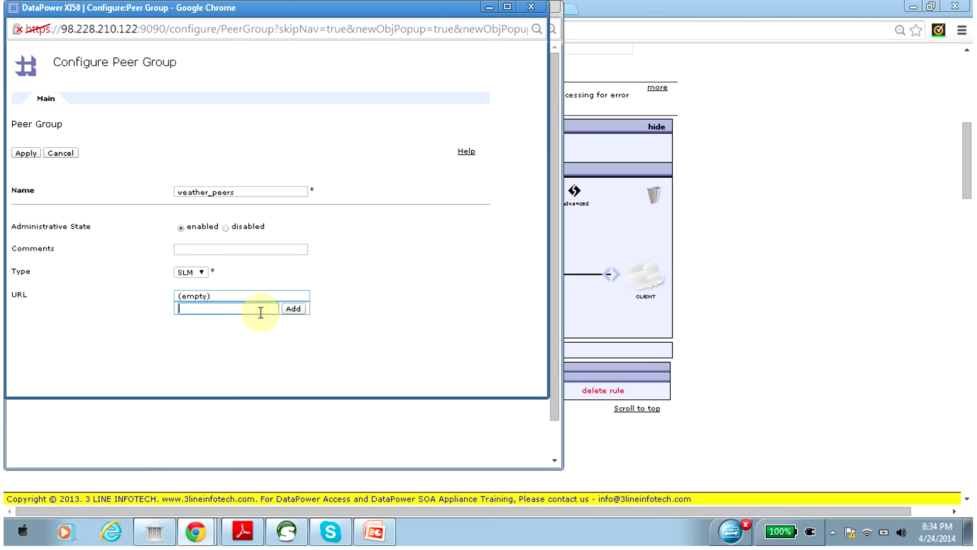
{"action": "left_click", "coordinate": [26, 154]}
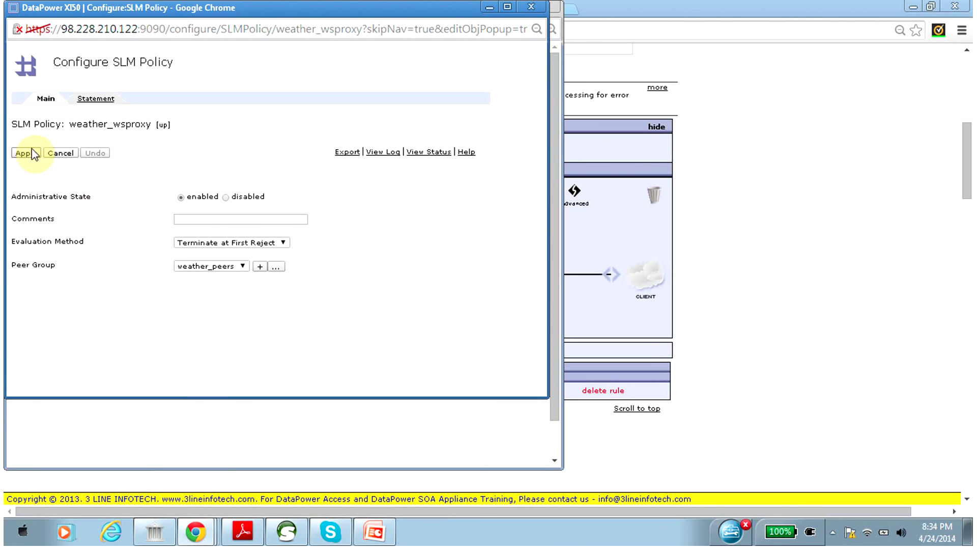
{"action": "left_click", "coordinate": [30, 153]}
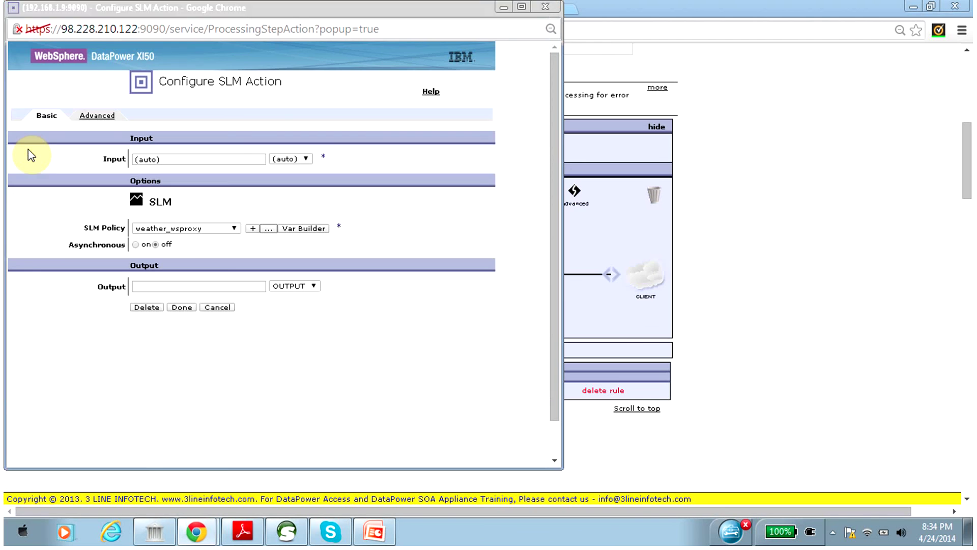
Finish the SLM action, apply the web service proxy changes and save the domain configuration.
{"action": "left_click", "coordinate": [179, 307]}
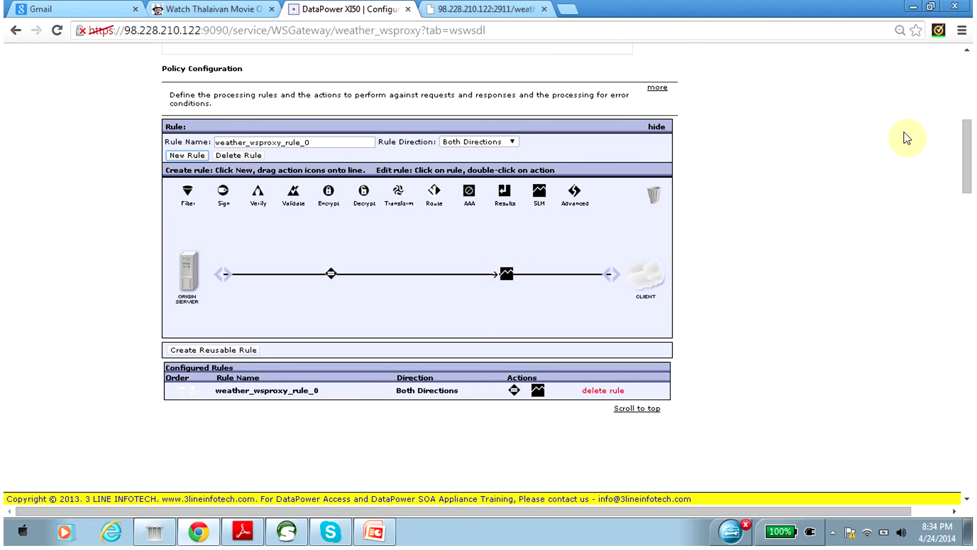
{"action": "left_click", "coordinate": [962, 135]}
{"action": "left_click_drag", "start_coordinate": [962, 134], "coordinate": [962, 71]}
{"action": "left_click", "coordinate": [178, 208]}
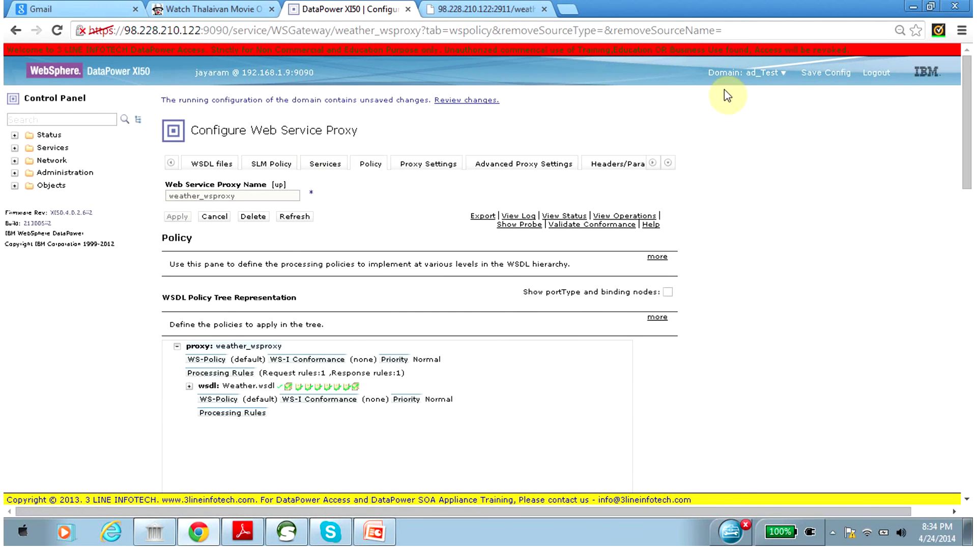
{"action": "left_click", "coordinate": [833, 75]}
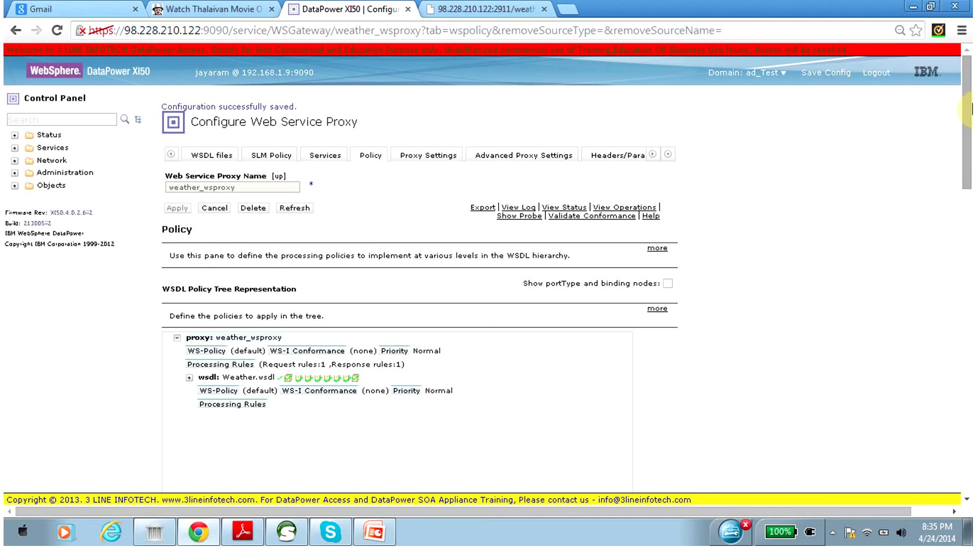
Return to the proxy's SLM policy settings, expand Weather.wsdl to view the Weather service's ports, and collapse the service again.
{"action": "left_click_drag", "start_coordinate": [966, 102], "coordinate": [970, 134]}
{"action": "left_click", "coordinate": [270, 100]}
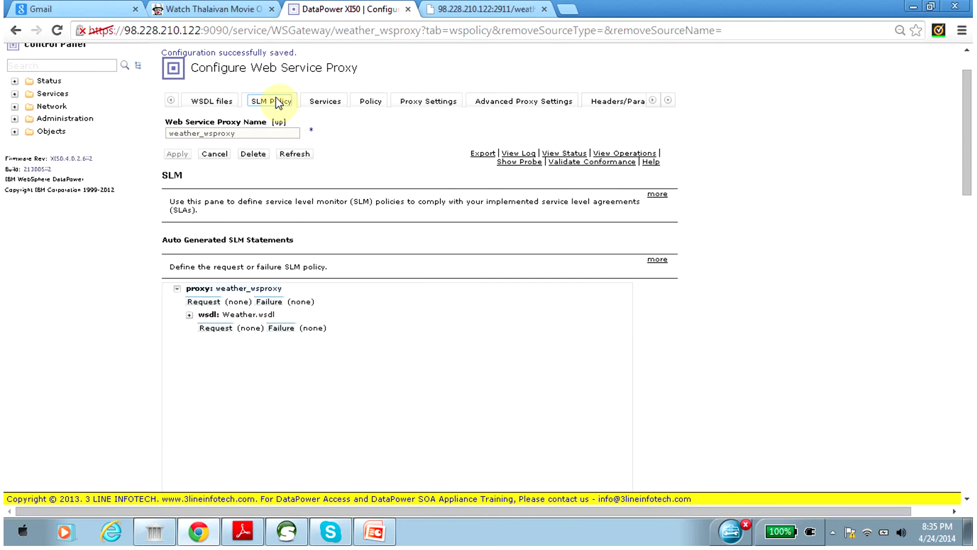
{"action": "left_click", "coordinate": [189, 315]}
{"action": "left_click", "coordinate": [202, 342]}
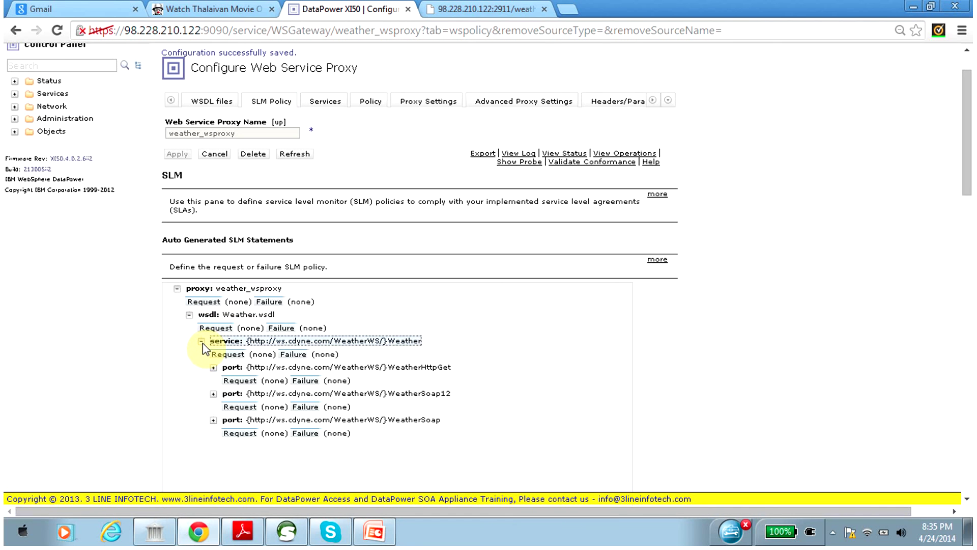
{"action": "left_click", "coordinate": [202, 342]}
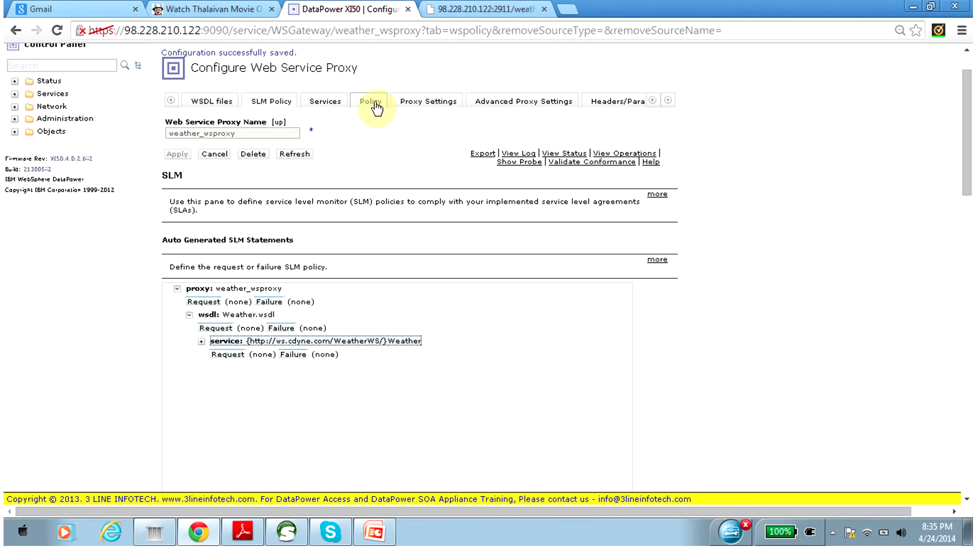
Check the UDDI registries available for publishing the Weather service from the proxy's services, and cancel the publishing.
{"action": "left_click", "coordinate": [325, 101]}
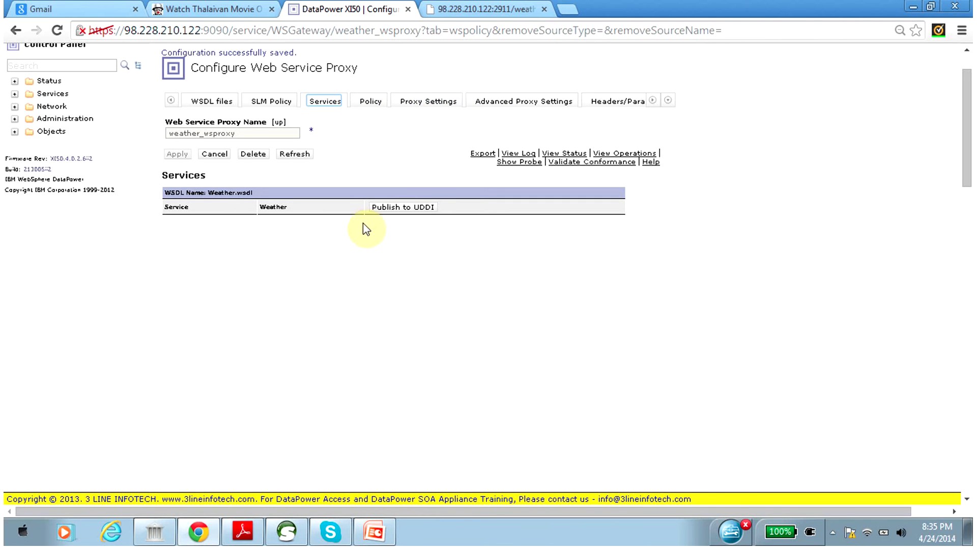
{"action": "left_click", "coordinate": [417, 209]}
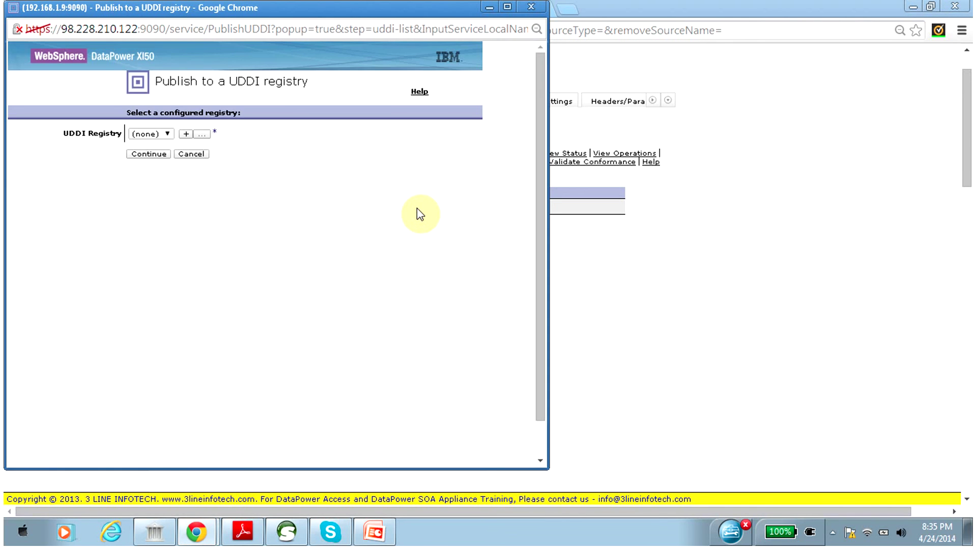
{"action": "left_click", "coordinate": [168, 133]}
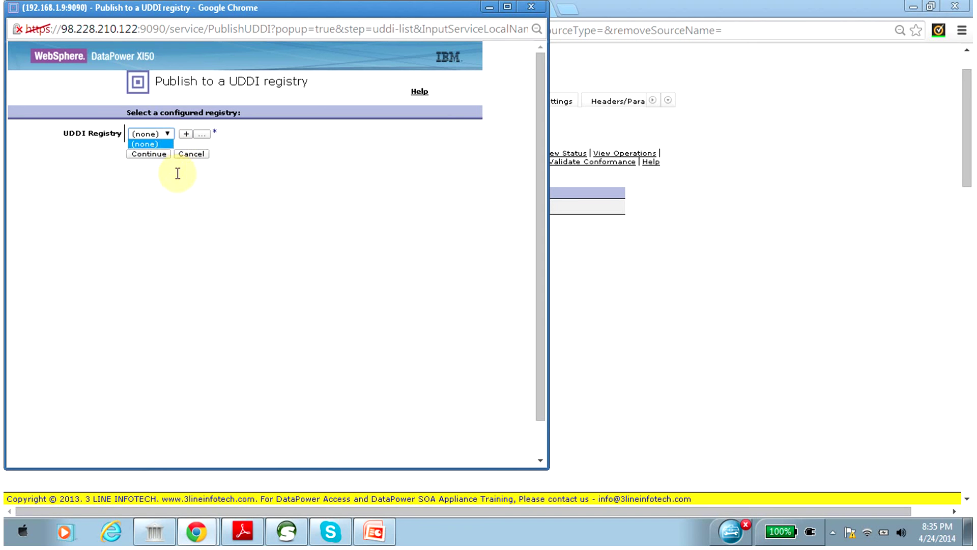
{"action": "left_click", "coordinate": [195, 211]}
{"action": "left_click", "coordinate": [190, 154]}
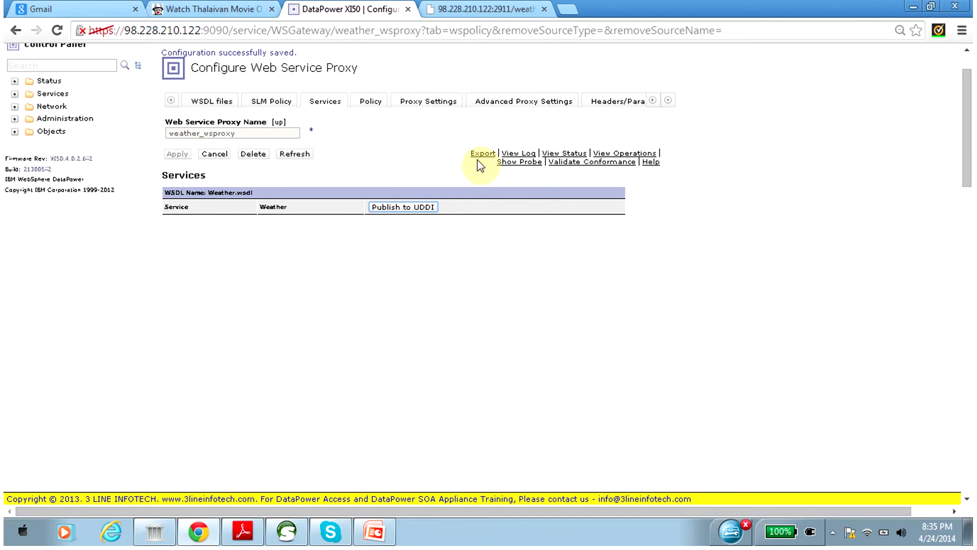
Review the proxy's policy tree and general proxy settings, including the AAA policies available for selection, without changing any.
{"action": "left_click", "coordinate": [370, 101]}
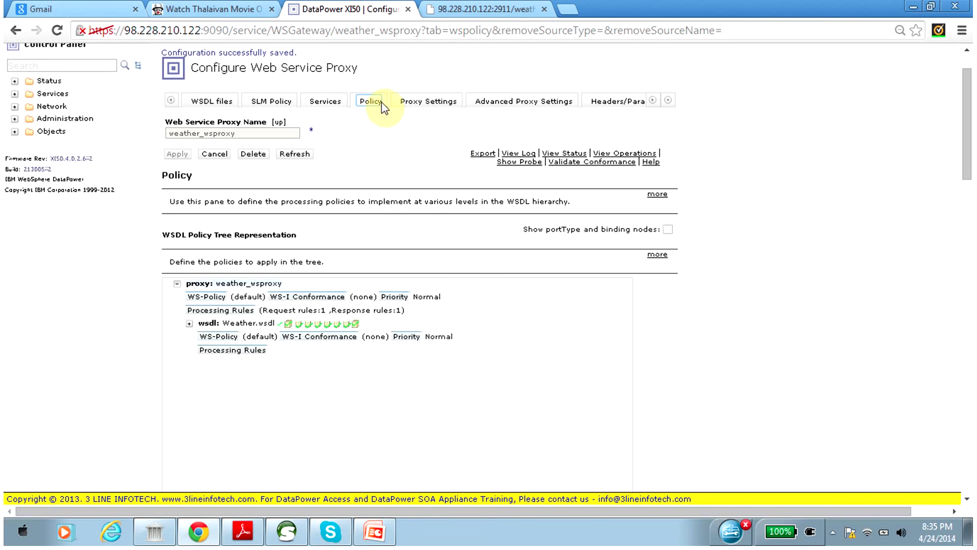
{"action": "left_click", "coordinate": [437, 104]}
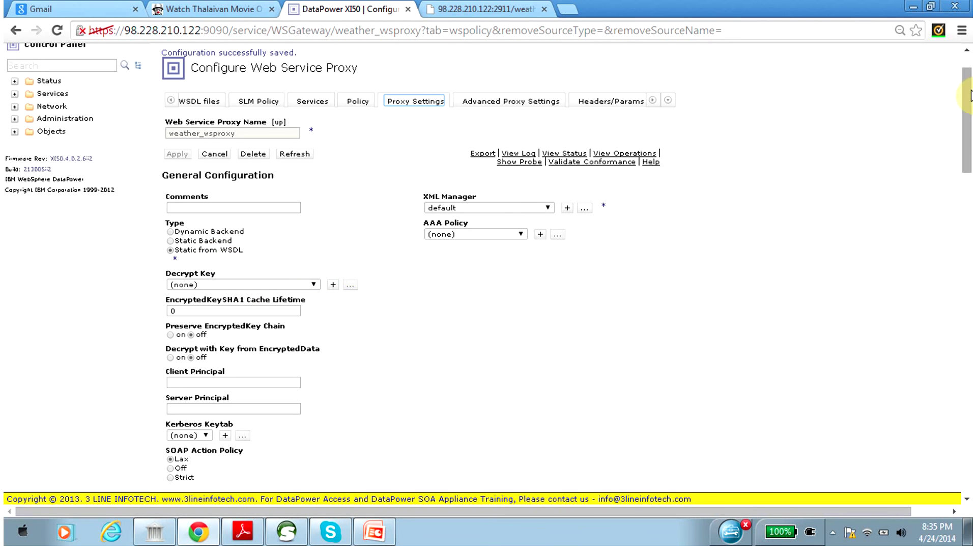
{"action": "left_click_drag", "start_coordinate": [969, 94], "coordinate": [968, 129]}
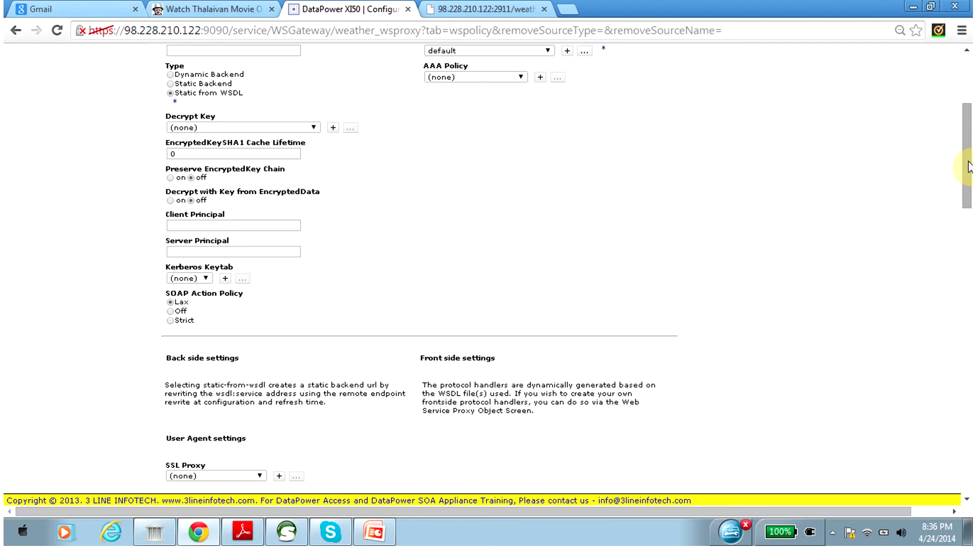
{"action": "left_click_drag", "start_coordinate": [969, 166], "coordinate": [970, 102]}
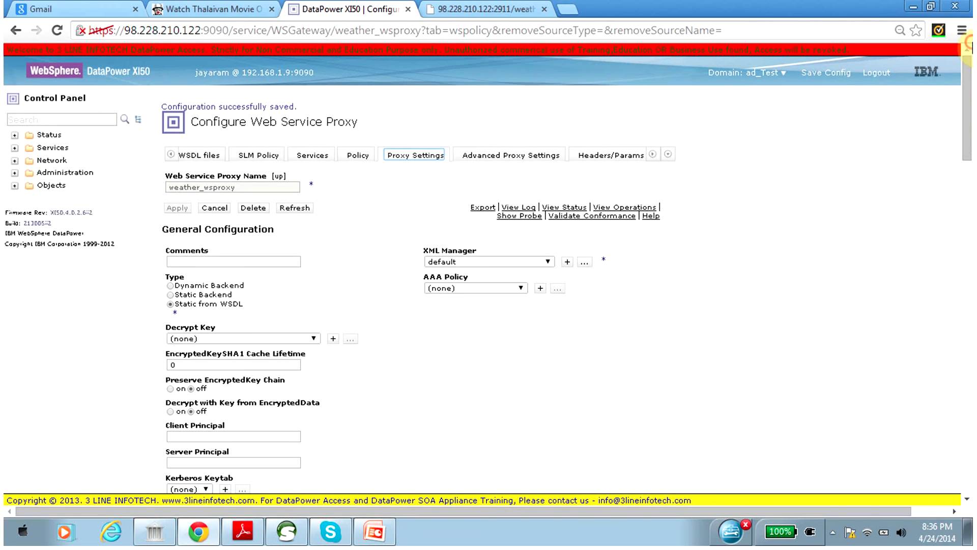
{"action": "left_click", "coordinate": [521, 288]}
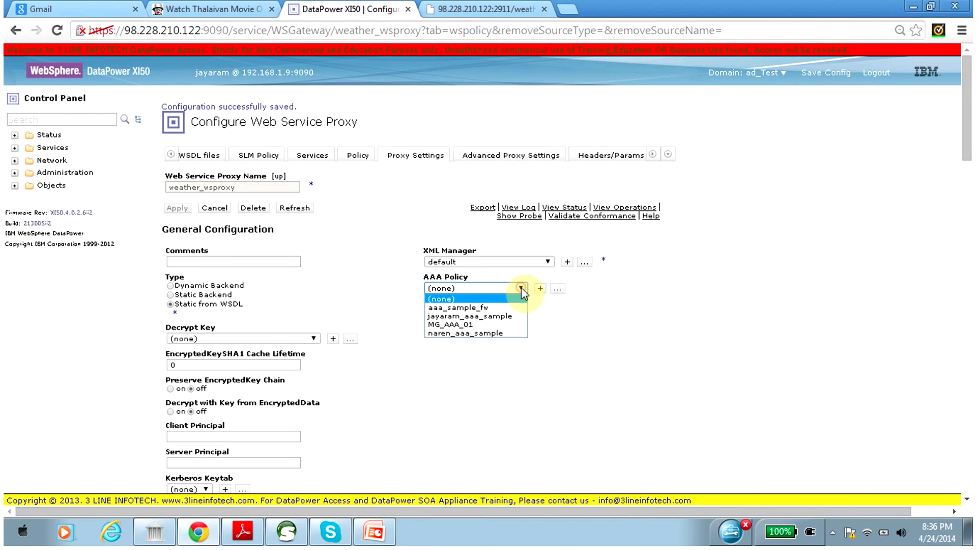
{"action": "left_click", "coordinate": [567, 328]}
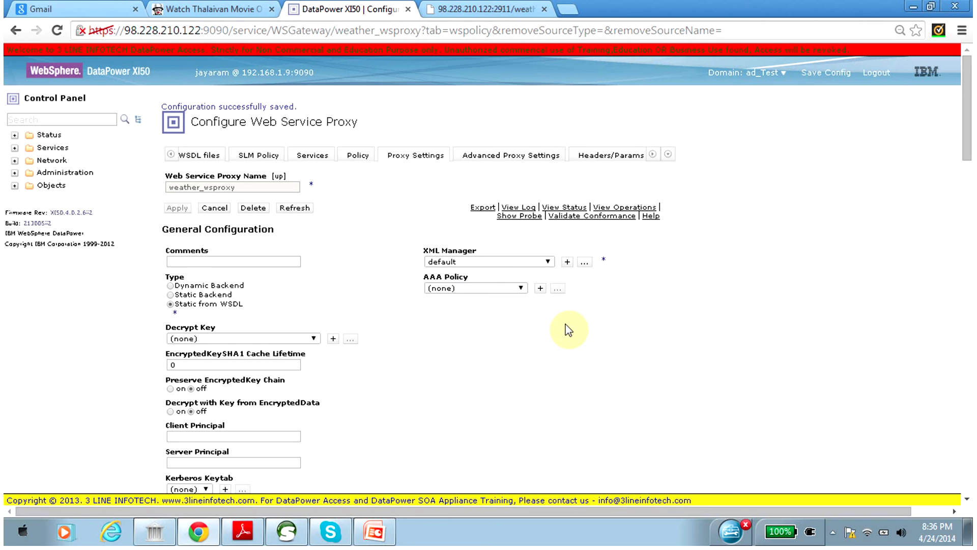
{"action": "left_click", "coordinate": [520, 288]}
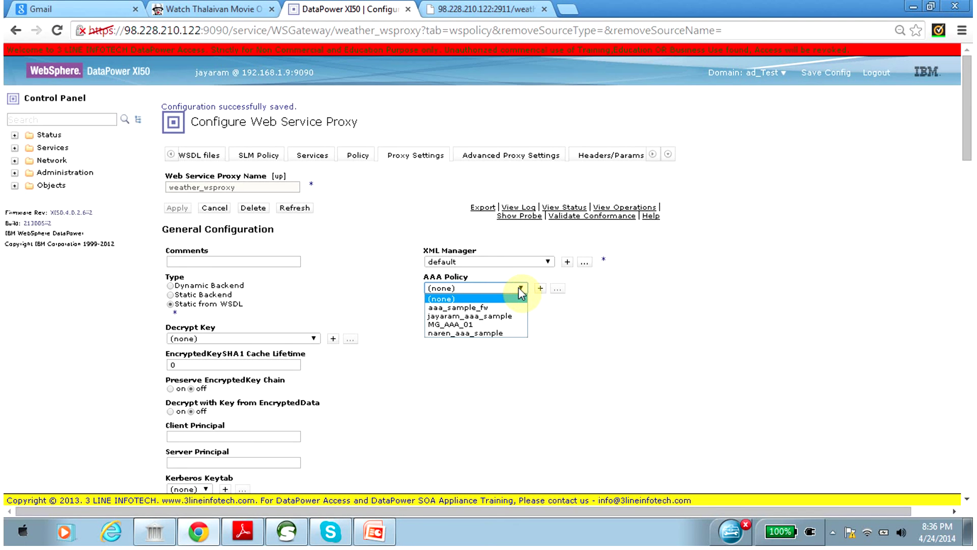
{"action": "left_click", "coordinate": [588, 319]}
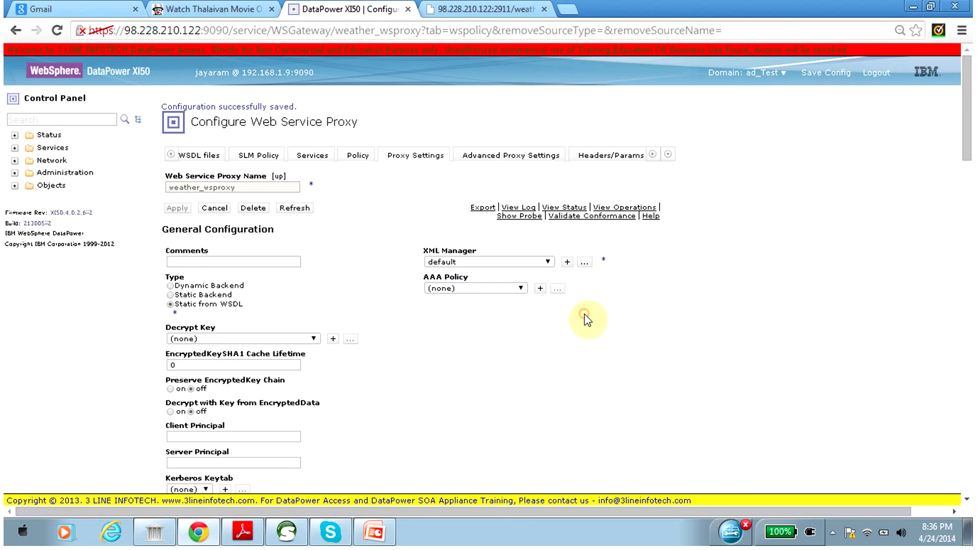
Examine the proxy's advanced settings and its WS-Addressing mode.
{"action": "left_click", "coordinate": [510, 162]}
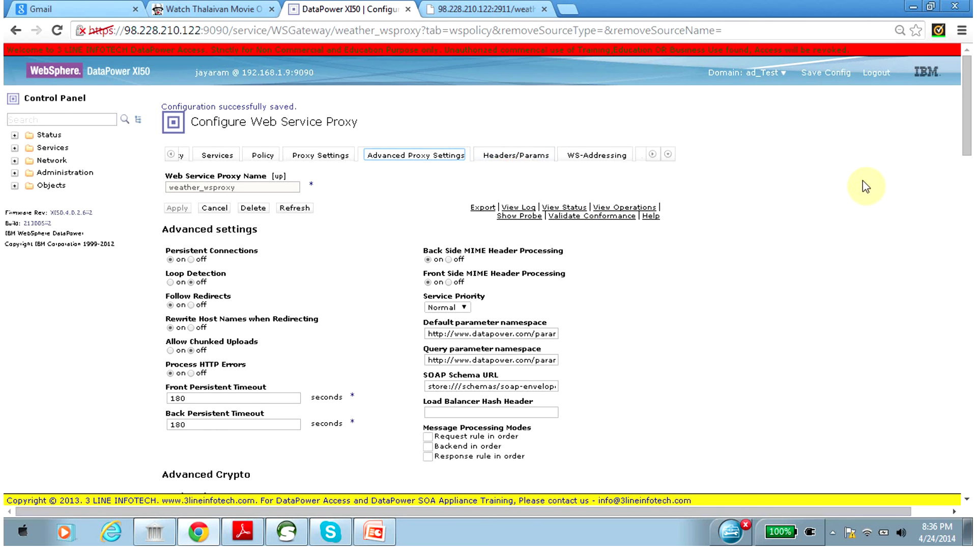
{"action": "mouse_move", "coordinate": [965, 116]}
{"action": "left_mouse_down"}
{"action": "mouse_move", "coordinate": [968, 169]}
{"action": "mouse_move", "coordinate": [967, 112]}
{"action": "left_mouse_up"}
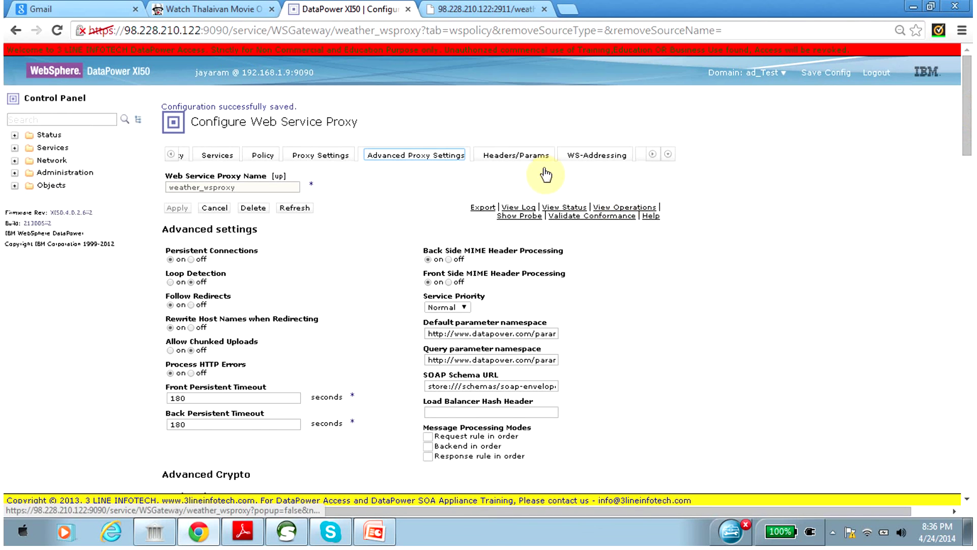
{"action": "left_click", "coordinate": [604, 163]}
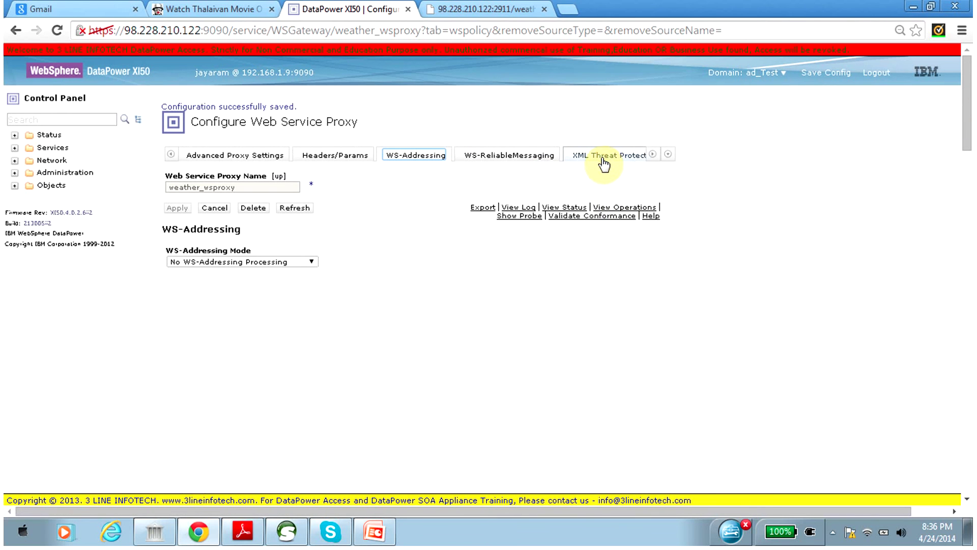
Review the proxy's XML threat protection settings, from XDoS through protocol threat and XML virus protection.
{"action": "left_click", "coordinate": [603, 157]}
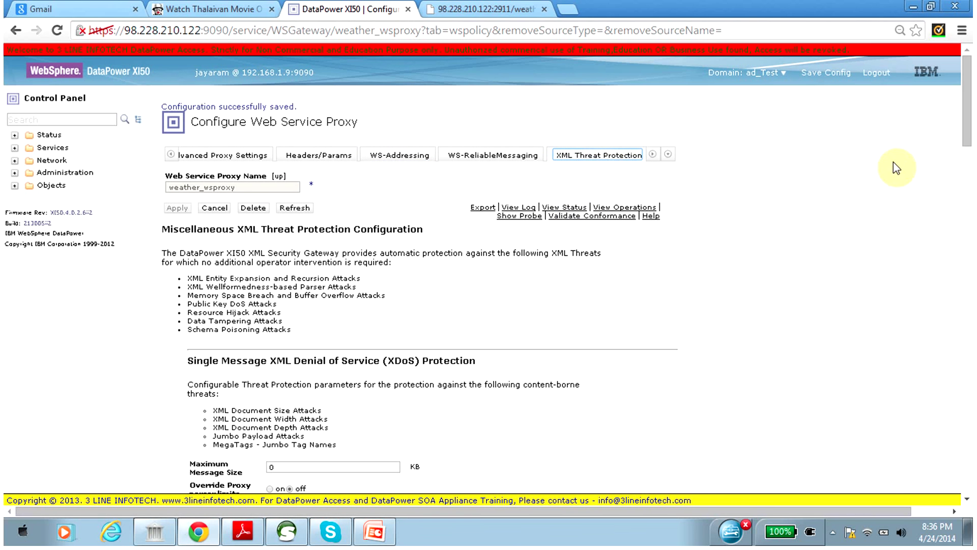
{"action": "left_click_drag", "start_coordinate": [967, 109], "coordinate": [968, 159]}
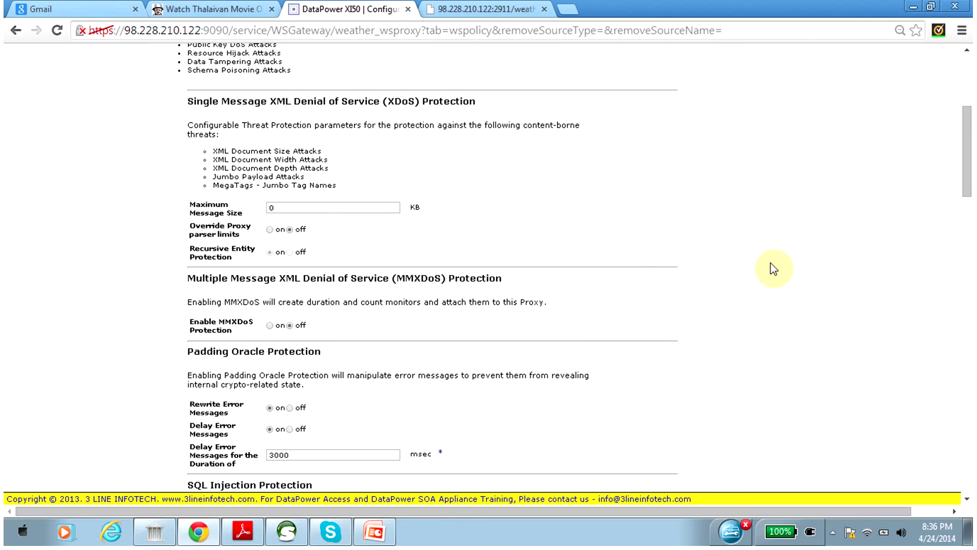
{"action": "left_click_drag", "start_coordinate": [969, 146], "coordinate": [969, 252]}
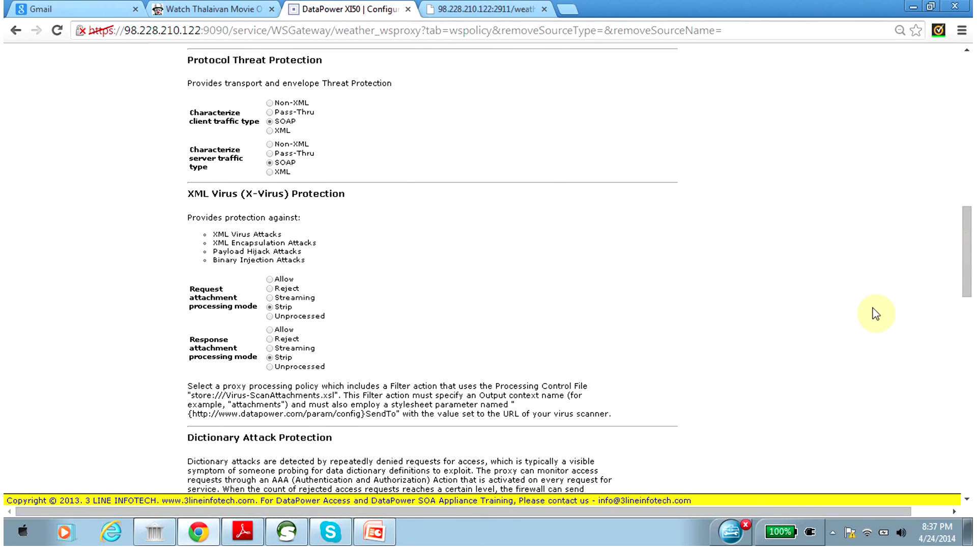
{"action": "left_click_drag", "start_coordinate": [966, 240], "coordinate": [969, 86]}
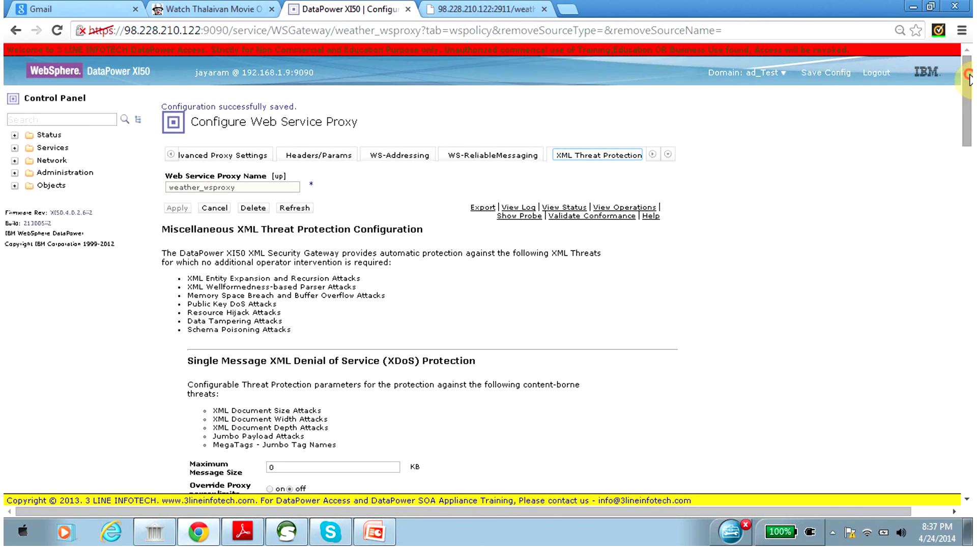
{"action": "left_click", "coordinate": [669, 154]}
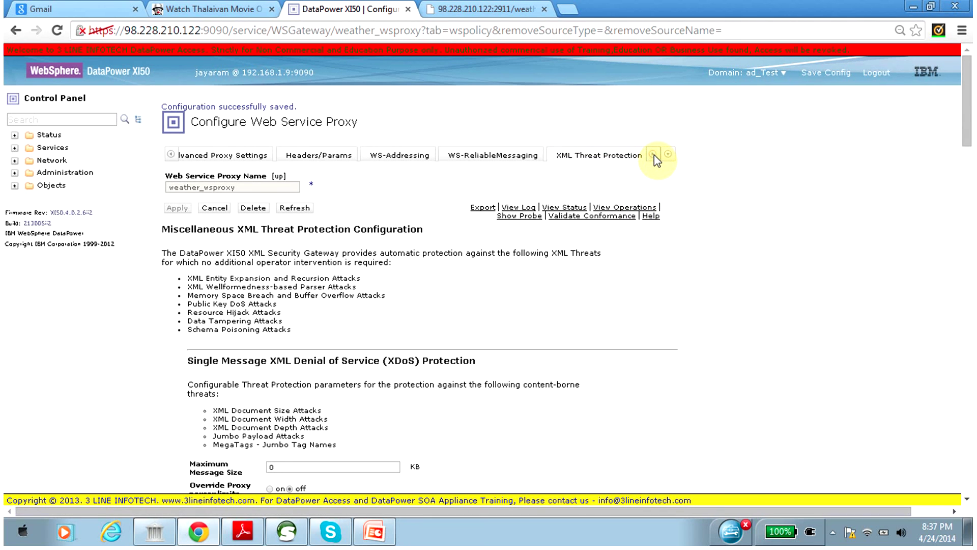
{"action": "left_click", "coordinate": [171, 154]}
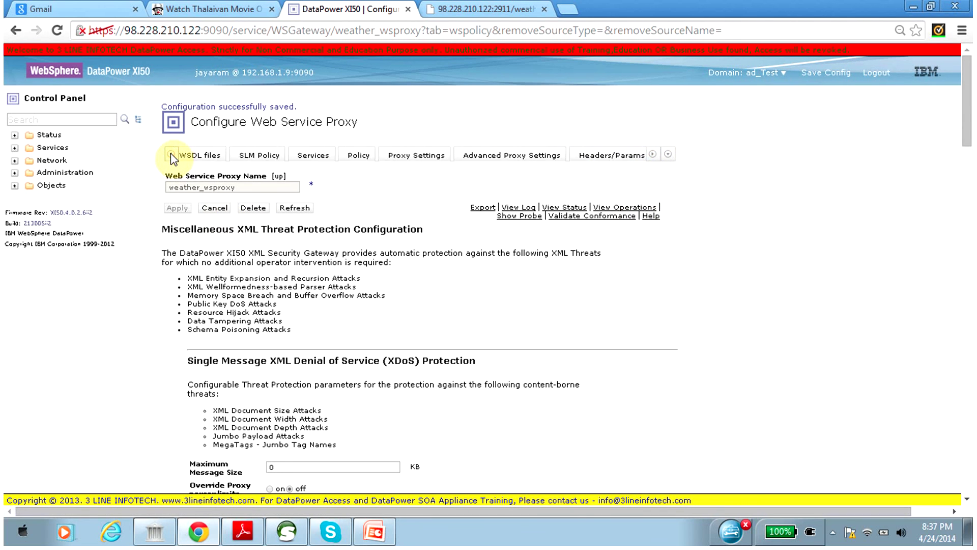
Switch to soapUI, clear the old response of Request 1, resend the request and inspect the returned fault string.
{"action": "left_click", "coordinate": [285, 539]}
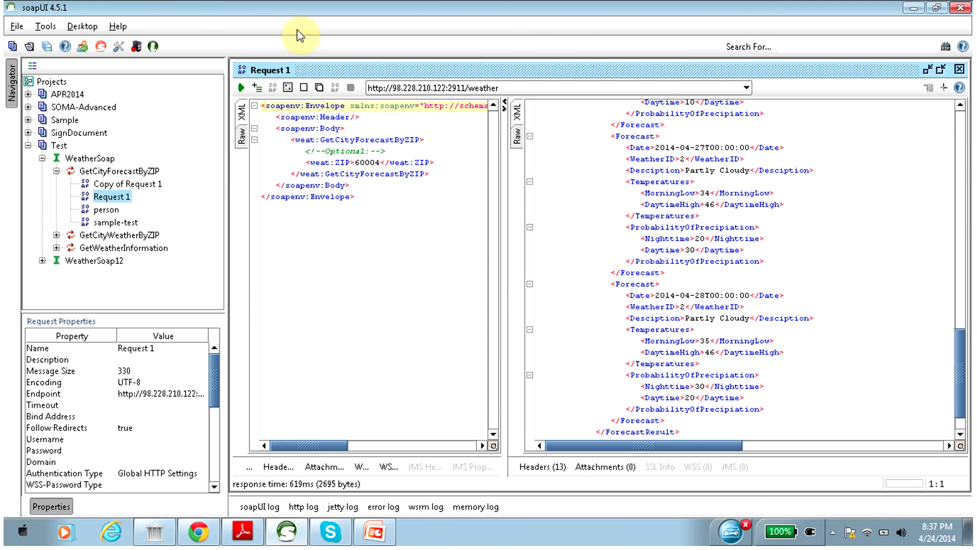
{"action": "left_click", "coordinate": [572, 202]}
{"action": "key", "text": "ctrl+a"}
{"action": "key", "text": "Delete"}
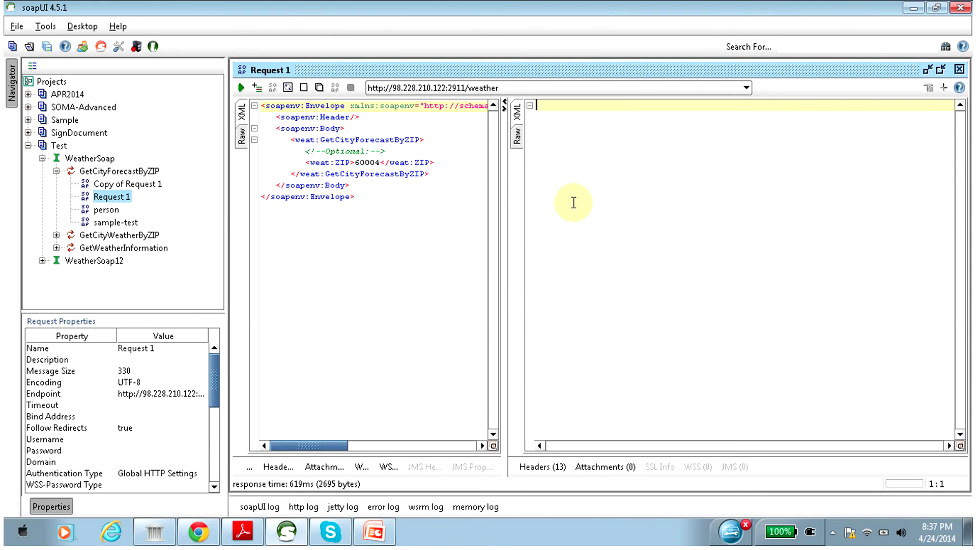
{"action": "left_click", "coordinate": [242, 88]}
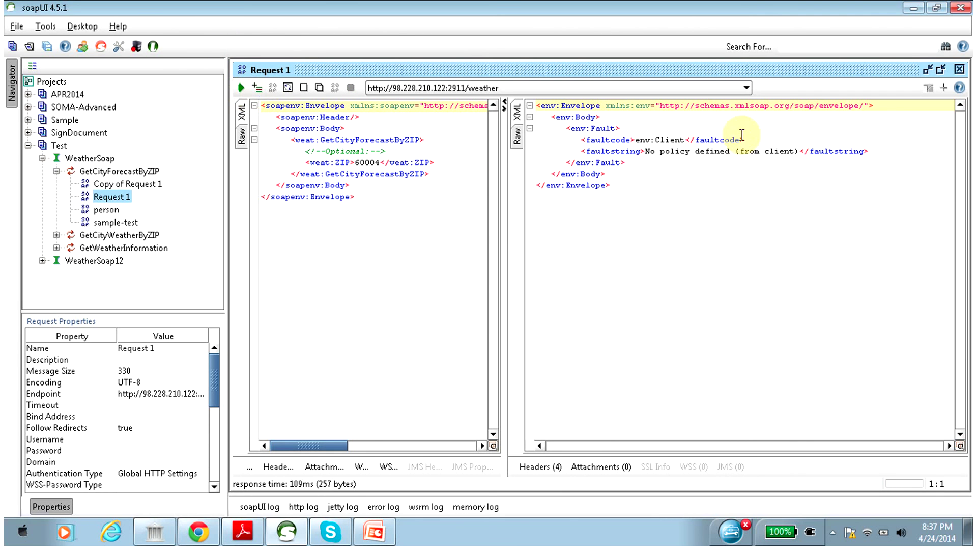
{"action": "double_click", "coordinate": [662, 152]}
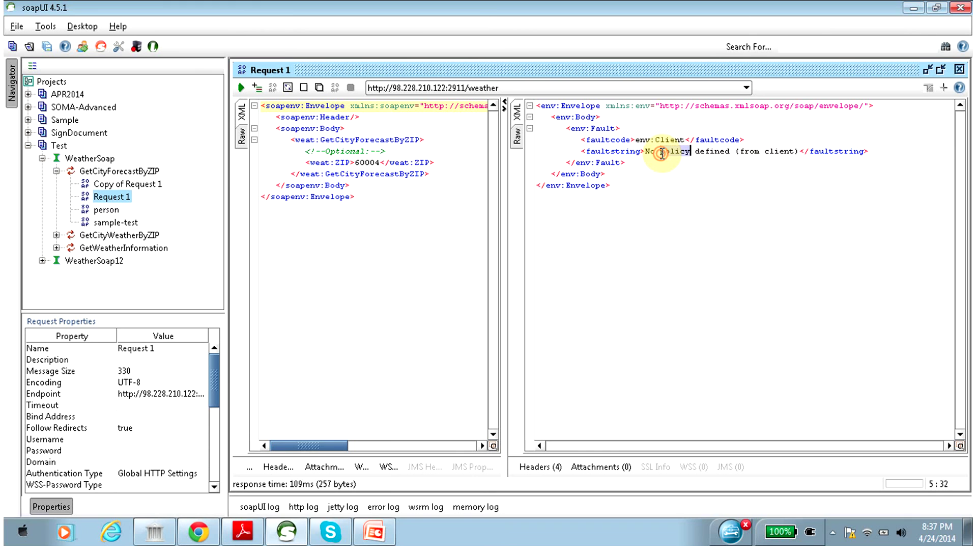
Switch back to DataPower in Chrome and inspect the SLM action in the Weather service's processing rule under Weather.wsdl.
{"action": "left_click", "coordinate": [301, 538]}
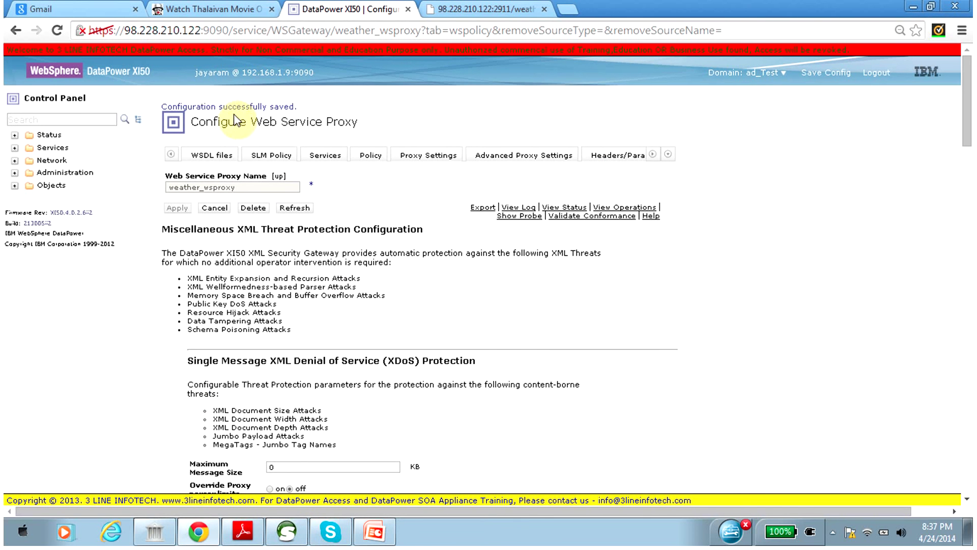
{"action": "left_click", "coordinate": [365, 152]}
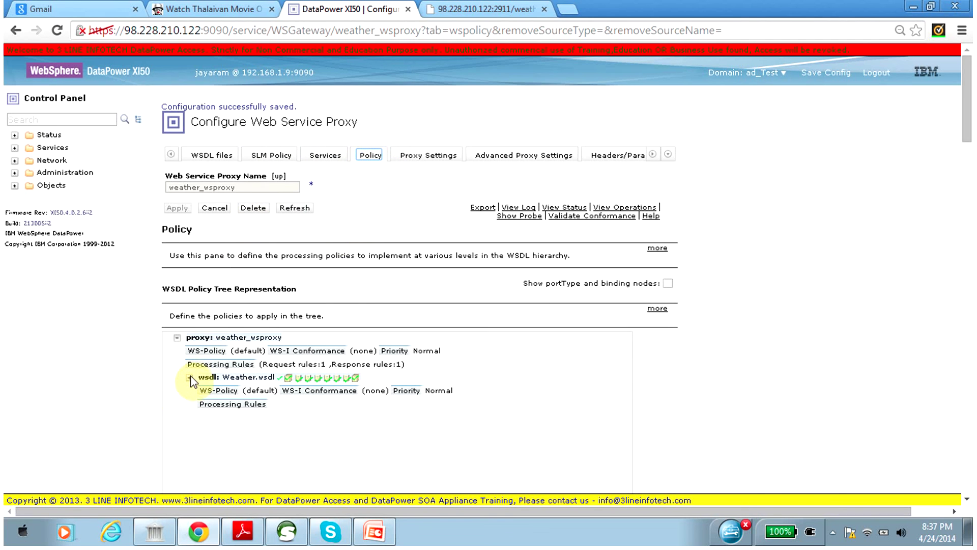
{"action": "left_click", "coordinate": [217, 405]}
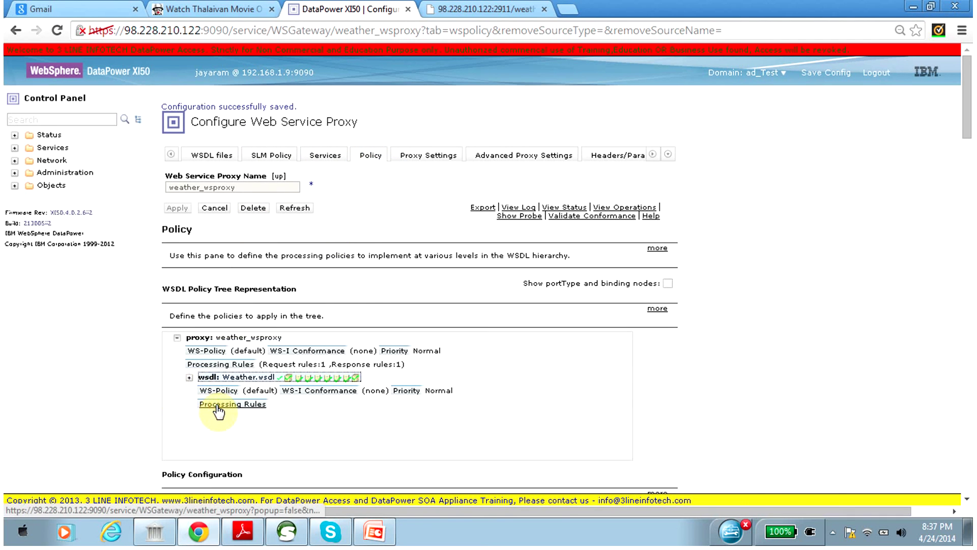
{"action": "mouse_move", "coordinate": [964, 109]}
{"action": "left_mouse_down"}
{"action": "mouse_move", "coordinate": [966, 280]}
{"action": "mouse_move", "coordinate": [967, 117]}
{"action": "mouse_move", "coordinate": [967, 128]}
{"action": "left_mouse_up"}
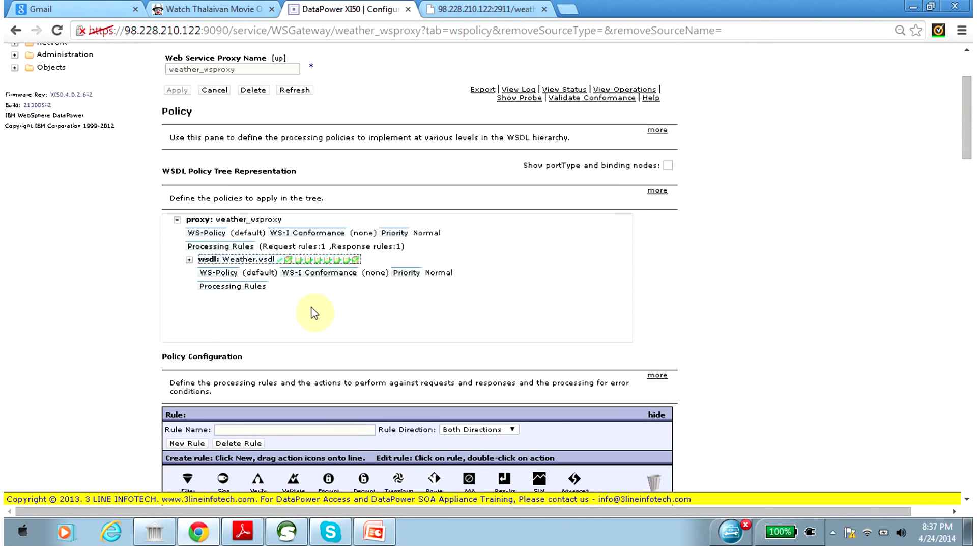
{"action": "left_click", "coordinate": [189, 260]}
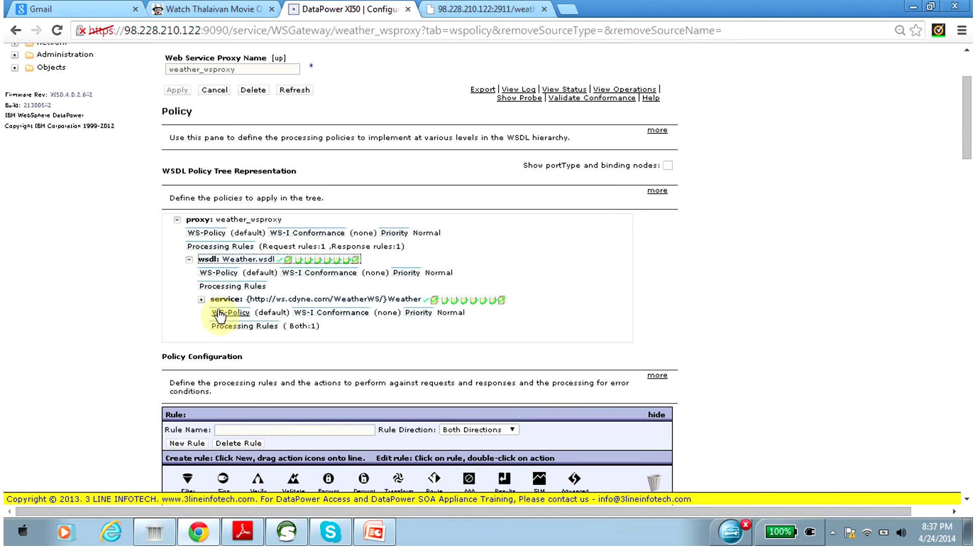
{"action": "left_click", "coordinate": [231, 328]}
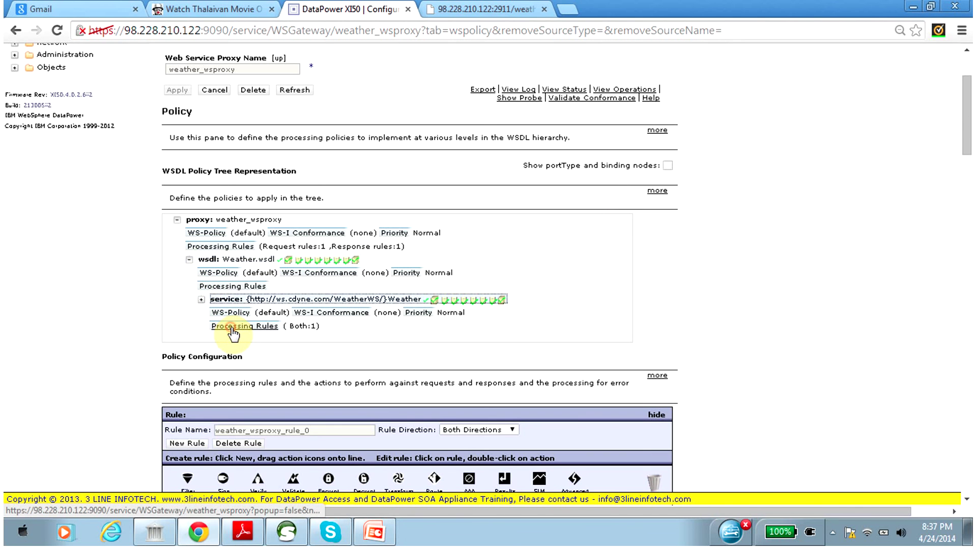
{"action": "left_click_drag", "start_coordinate": [966, 124], "coordinate": [967, 197]}
{"action": "mouse_move", "coordinate": [418, 160]}
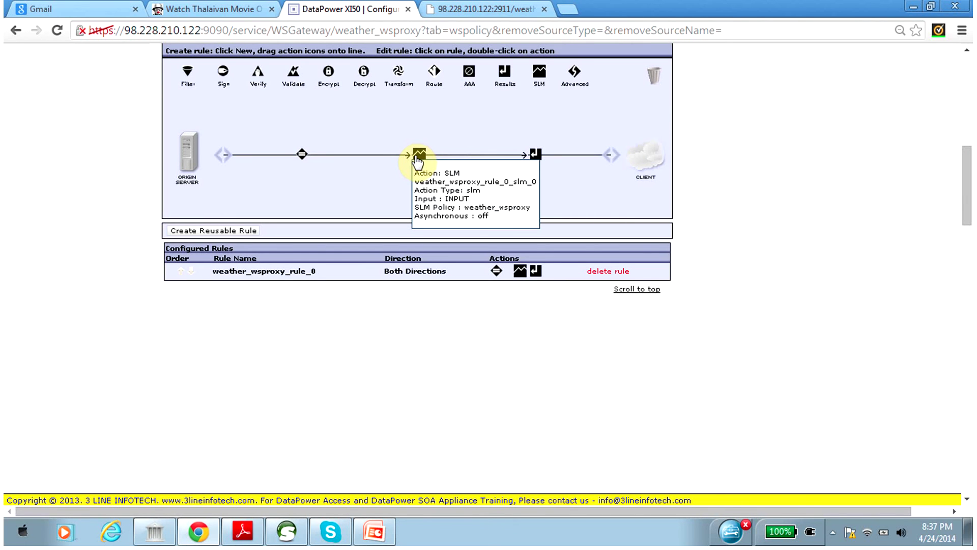
Recheck the Request 1 response in soapUI, and return to DataPower to view the proxy's SLM policy settings.
{"action": "left_click", "coordinate": [296, 538]}
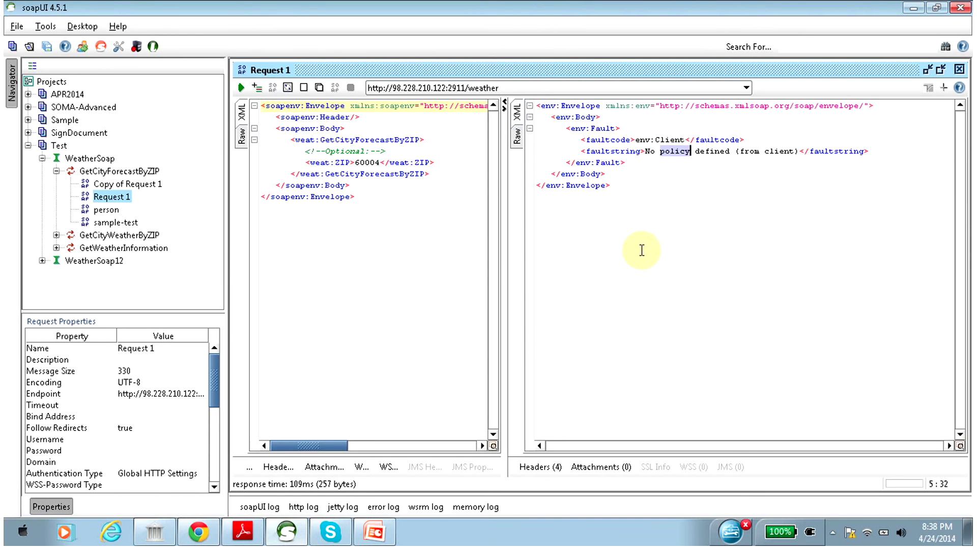
{"action": "left_click", "coordinate": [200, 532]}
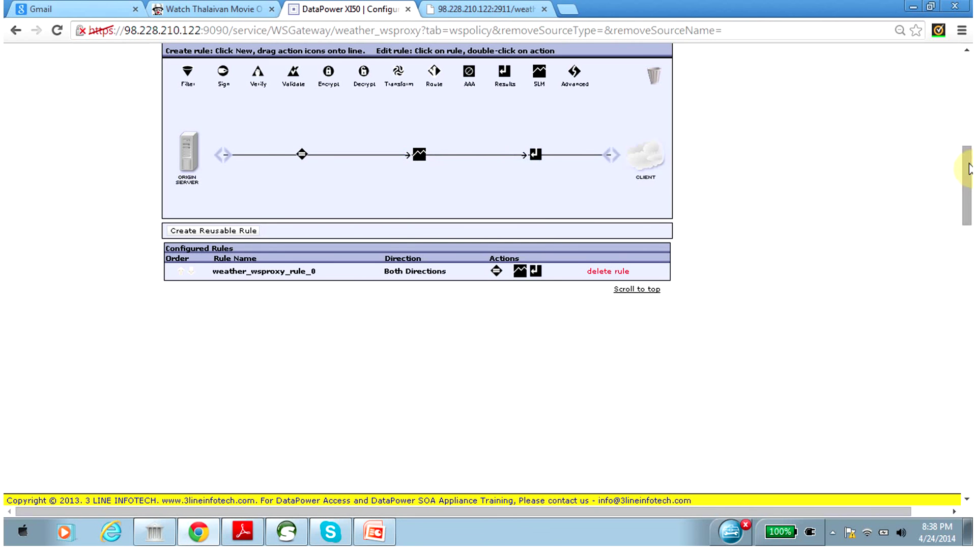
{"action": "left_click_drag", "start_coordinate": [966, 157], "coordinate": [963, 107]}
{"action": "left_click", "coordinate": [270, 156]}
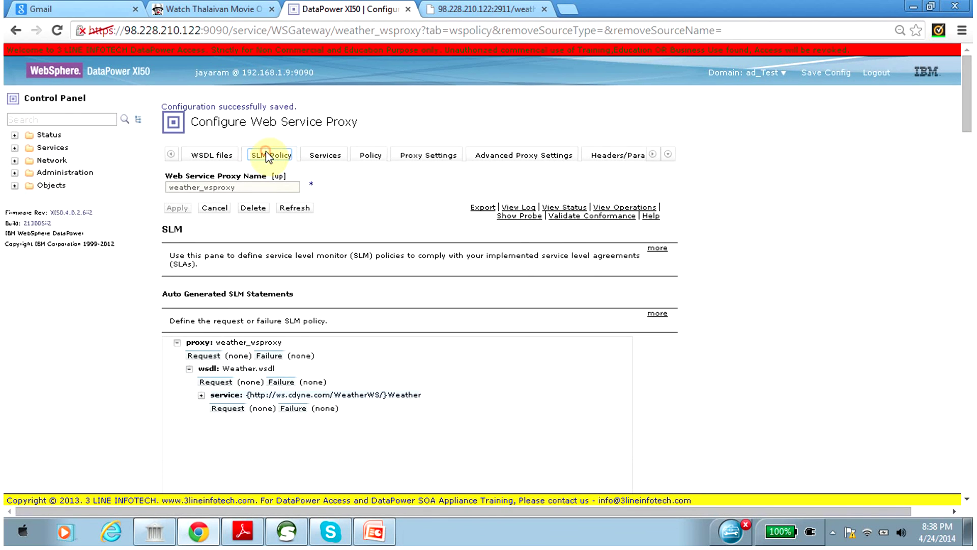
Define an SLM request statement for the Weather service with a 30-second interval, a limit of 100 and the throttle action.
{"action": "left_click", "coordinate": [221, 409]}
{"action": "left_click", "coordinate": [290, 447]}
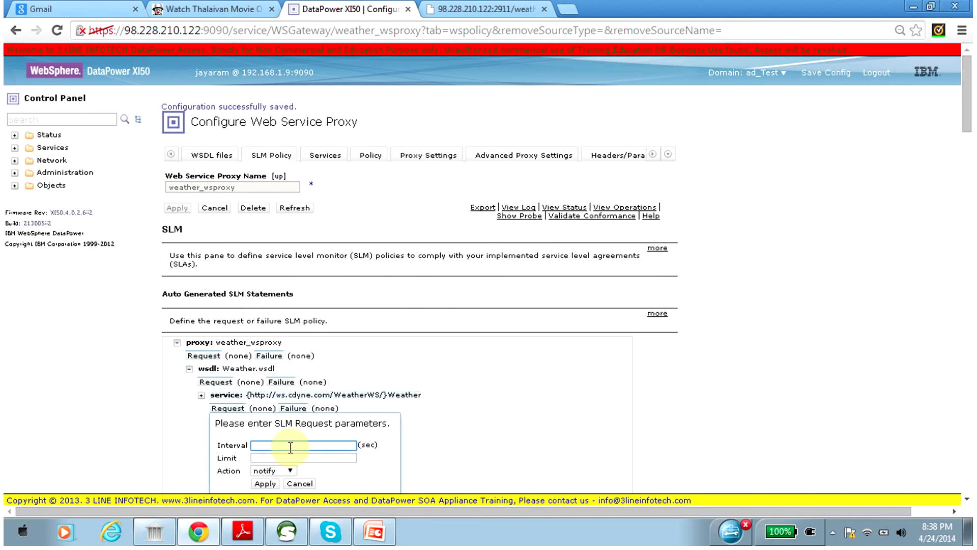
{"action": "left_click", "coordinate": [285, 458]}
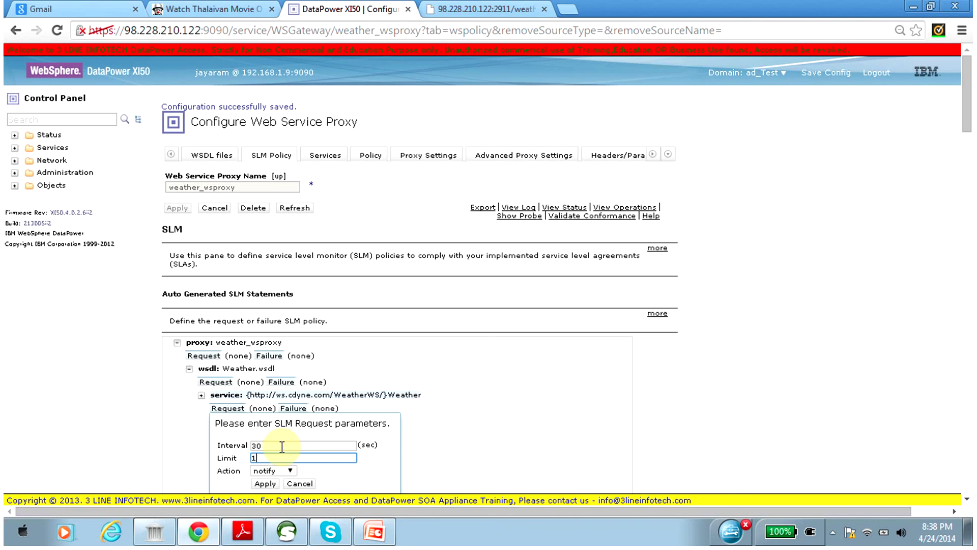
{"action": "left_click", "coordinate": [290, 471]}
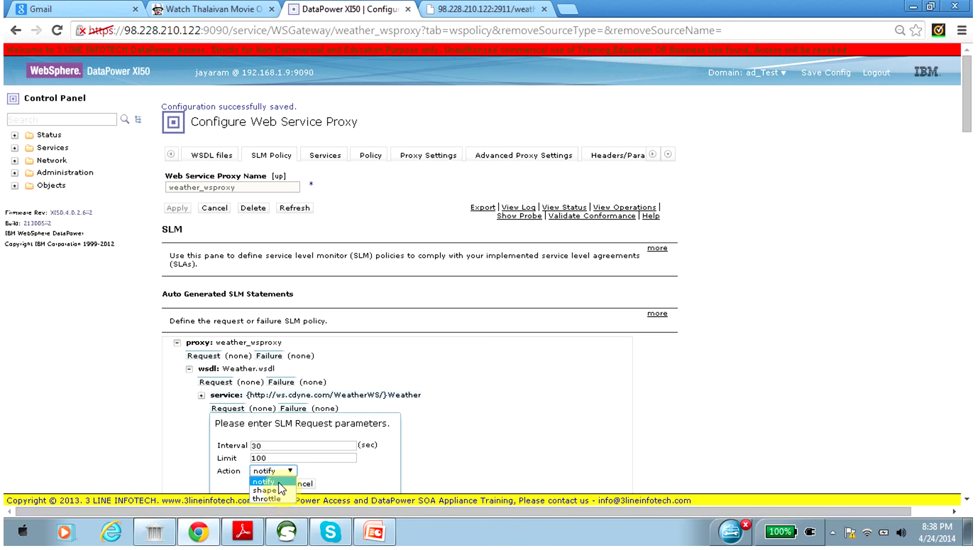
{"action": "left_click", "coordinate": [279, 482]}
{"action": "left_click", "coordinate": [289, 471]}
{"action": "left_click", "coordinate": [277, 489]}
{"action": "left_click", "coordinate": [264, 483]}
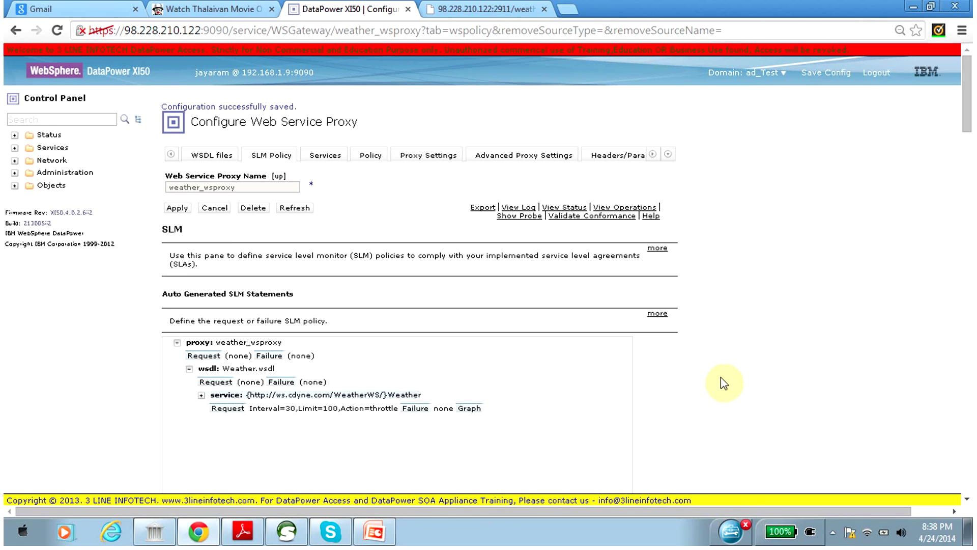
Apply the SLM policy change to the weather_wsproxy proxy and save the domain configuration.
{"action": "left_click_drag", "start_coordinate": [969, 107], "coordinate": [965, 85]}
{"action": "left_click", "coordinate": [178, 208]}
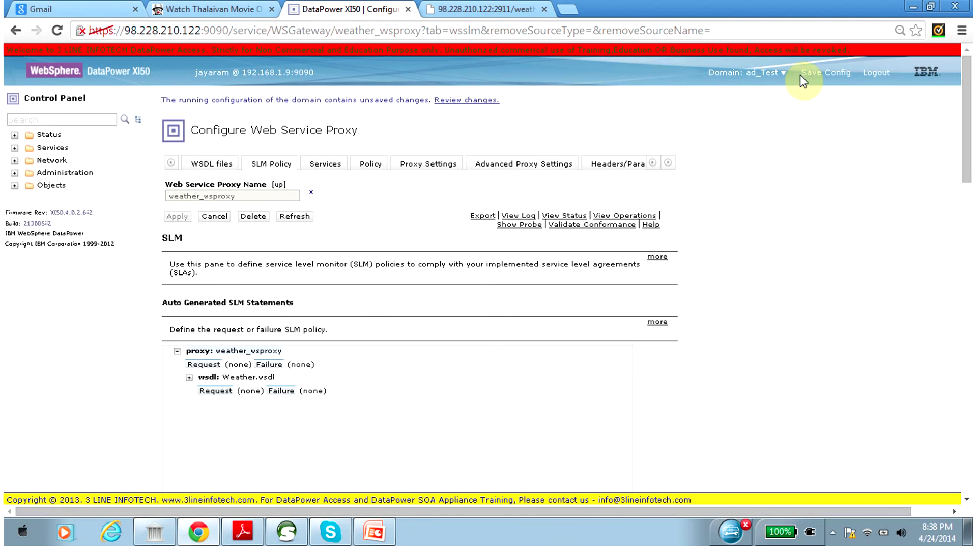
{"action": "left_click", "coordinate": [814, 75]}
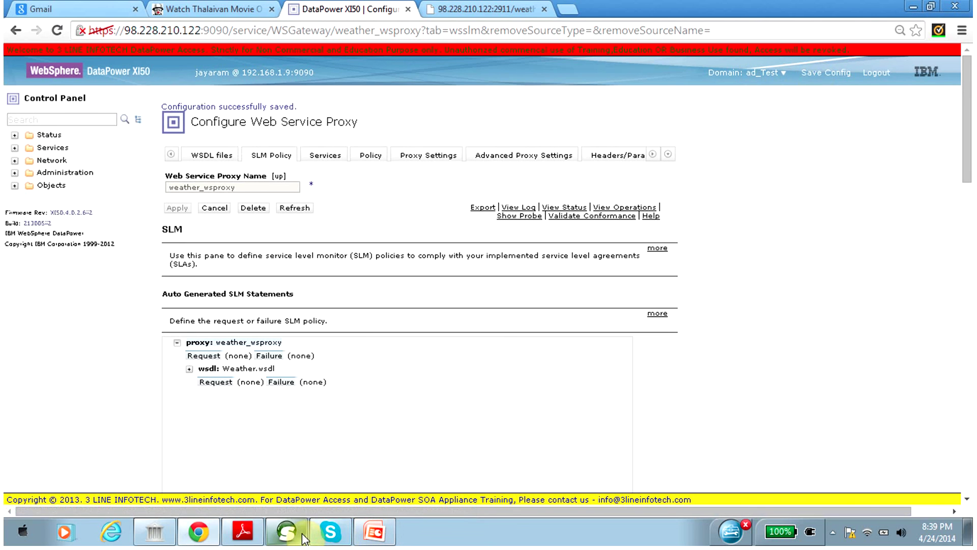
Switch to soapUI, clear the old response of Request 1 and resend the request to retest the SLM policy.
{"action": "left_click", "coordinate": [287, 532]}
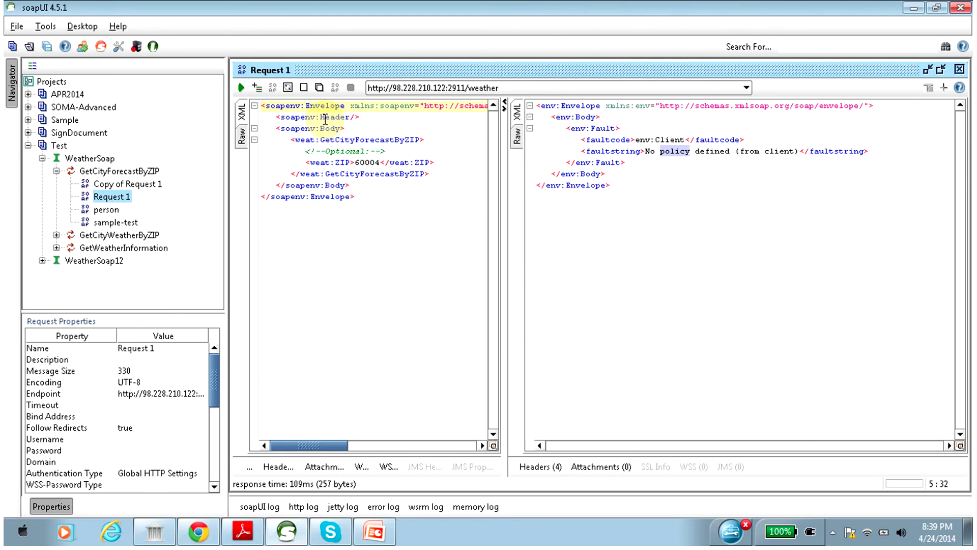
{"action": "left_click", "coordinate": [241, 88]}
{"action": "left_click", "coordinate": [240, 88]}
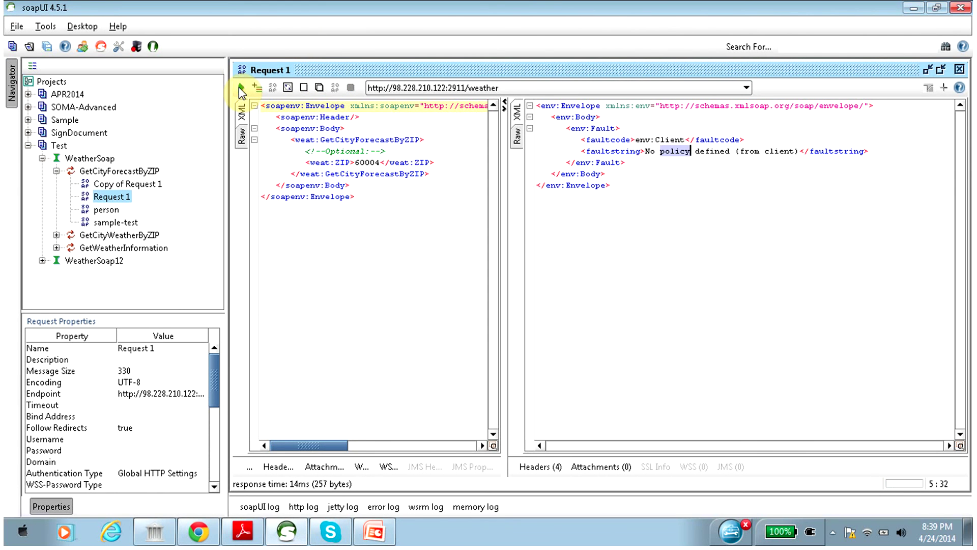
{"action": "left_click", "coordinate": [683, 209]}
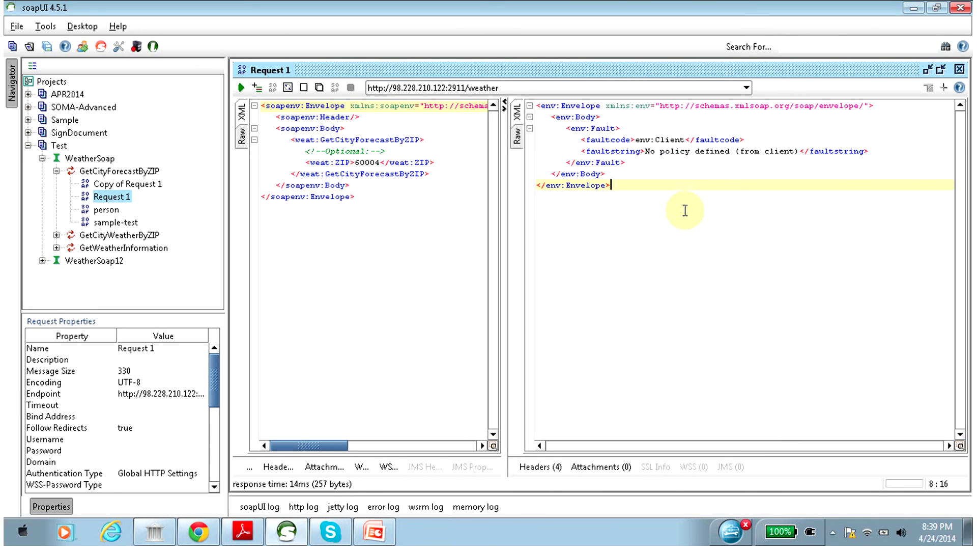
{"action": "key", "text": "ctrl+a"}
{"action": "key", "text": "Delete"}
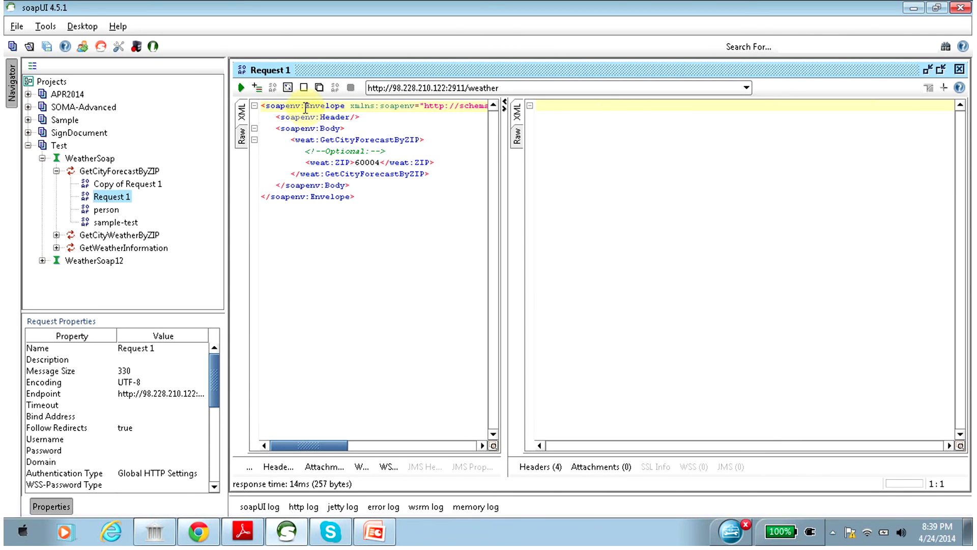
{"action": "left_click", "coordinate": [240, 88]}
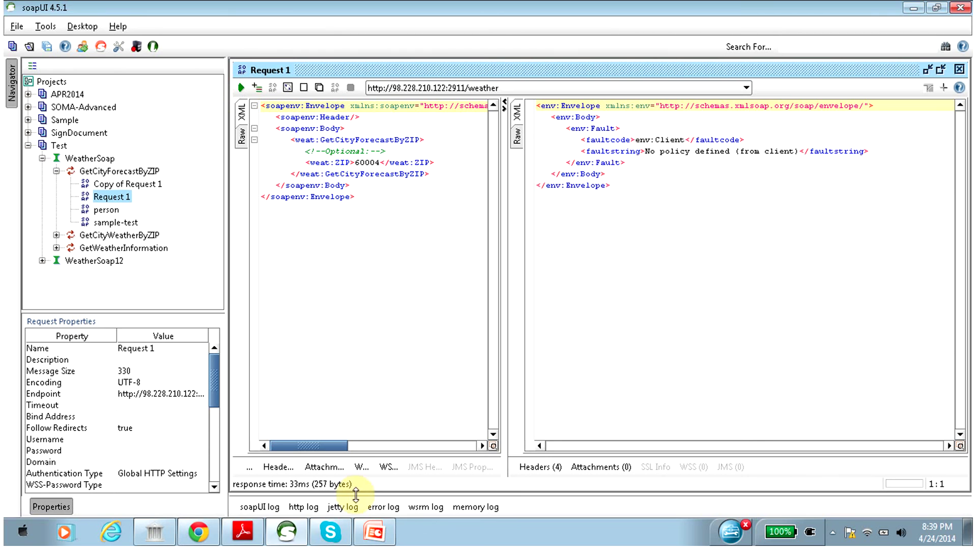
Return to DataPower in Chrome and remove the SLM action from the Weather service's processing rule weather_wsproxy_rule_0.
{"action": "left_click", "coordinate": [295, 534]}
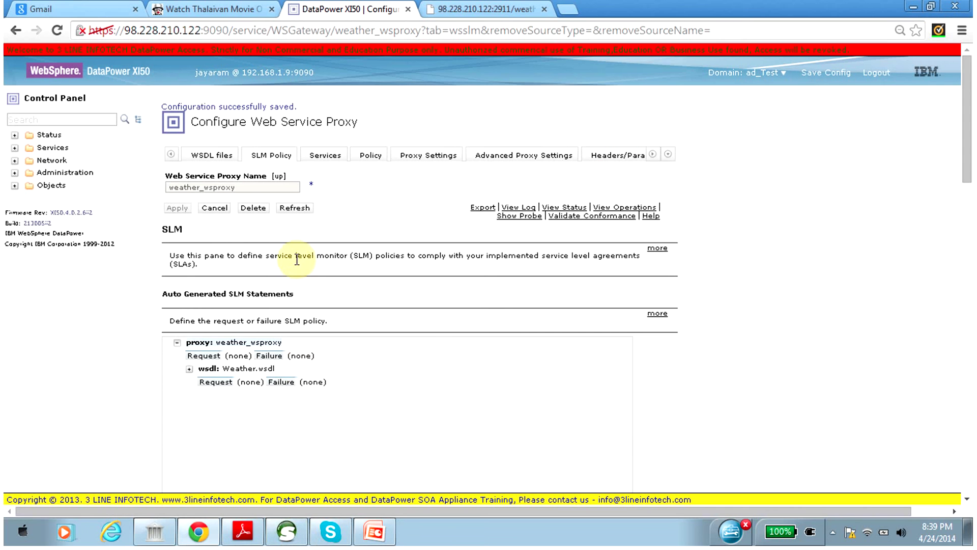
{"action": "left_click", "coordinate": [370, 156]}
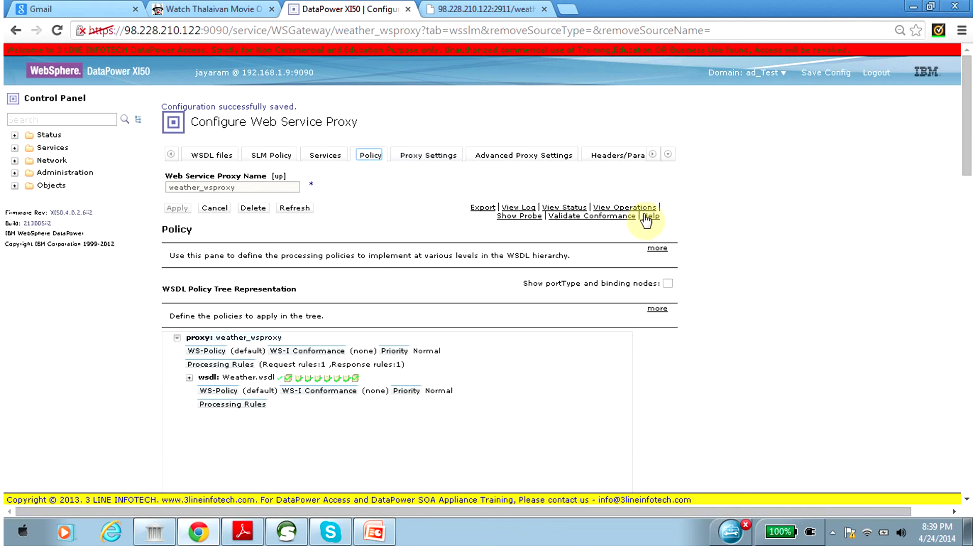
{"action": "left_click", "coordinate": [189, 377]}
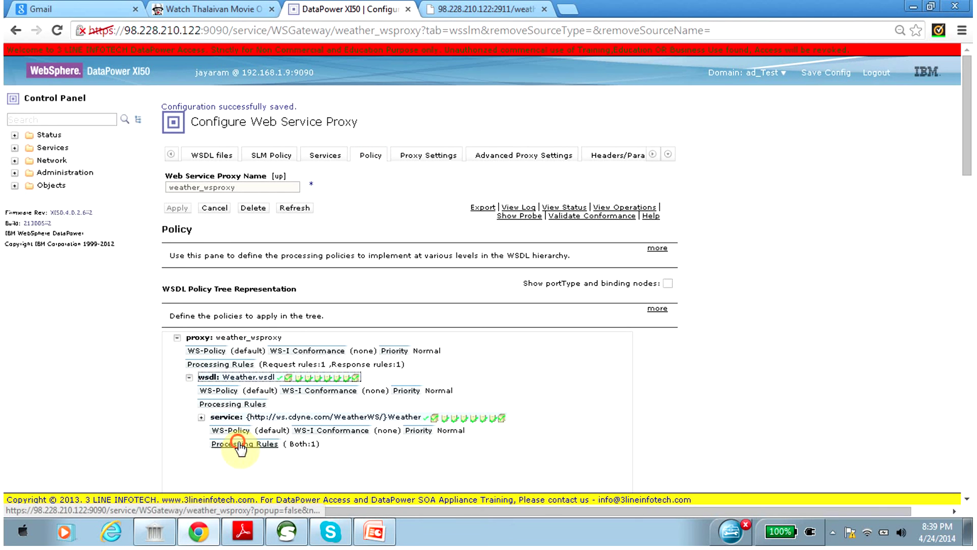
{"action": "left_click", "coordinate": [236, 436]}
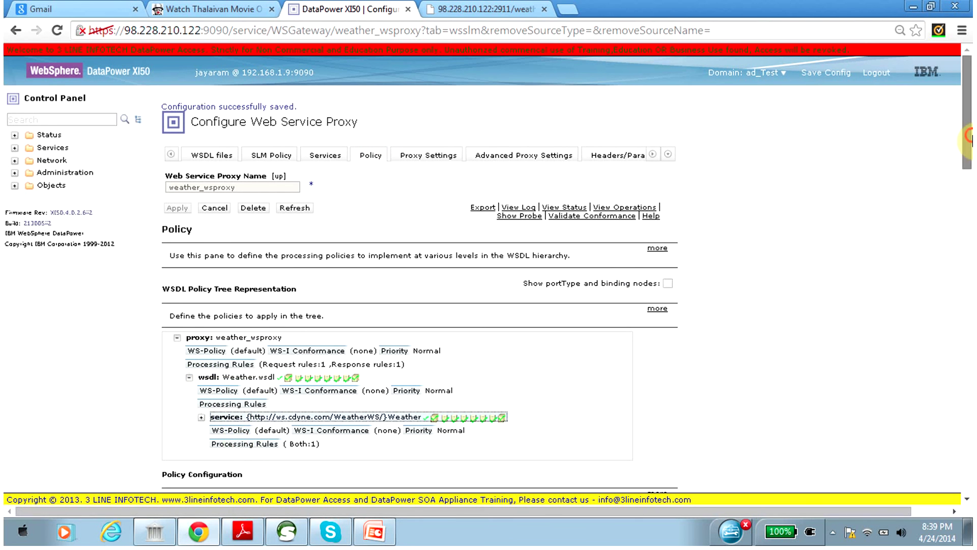
{"action": "left_click_drag", "start_coordinate": [969, 140], "coordinate": [970, 229]}
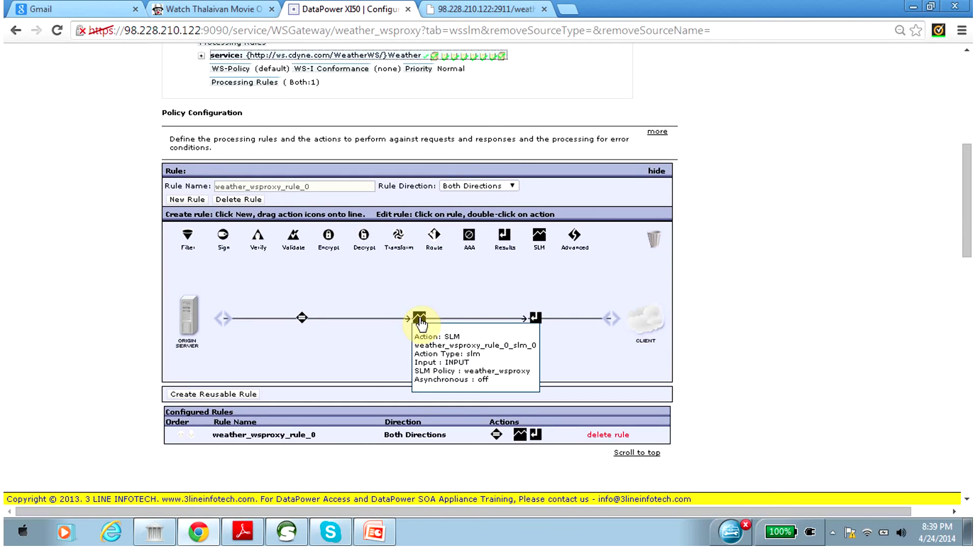
{"action": "left_click_drag", "start_coordinate": [419, 317], "coordinate": [656, 241]}
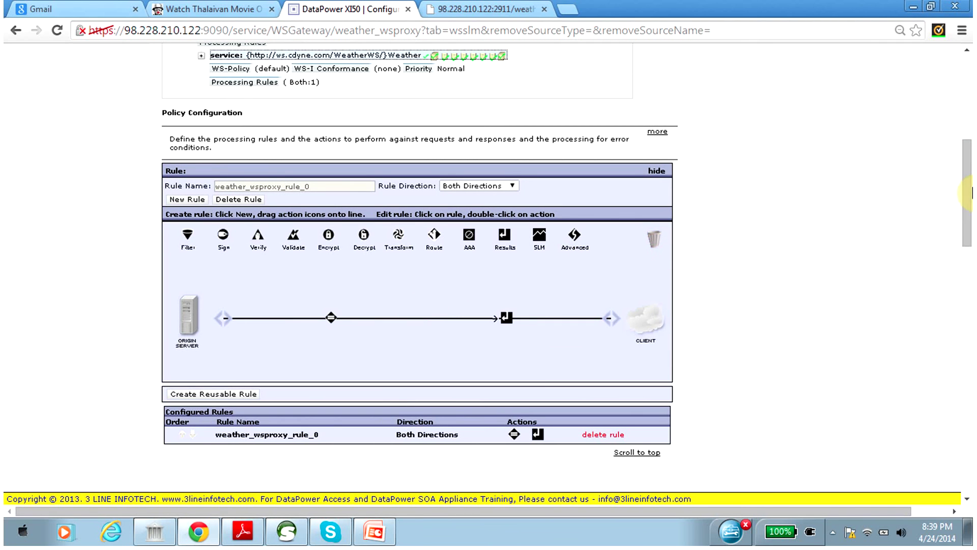
Apply the processing rule change to the proxy and save the domain configuration.
{"action": "left_click_drag", "start_coordinate": [969, 192], "coordinate": [969, 72]}
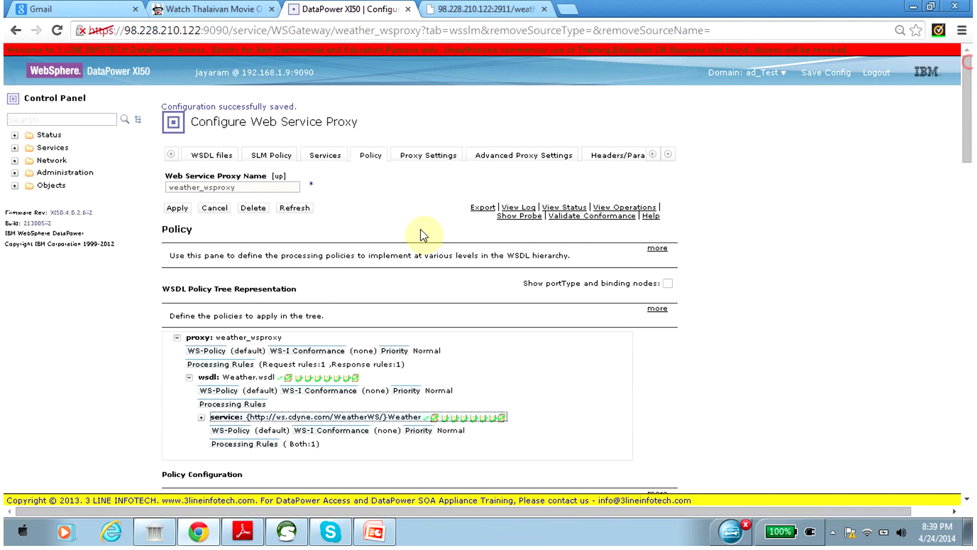
{"action": "left_click", "coordinate": [173, 209]}
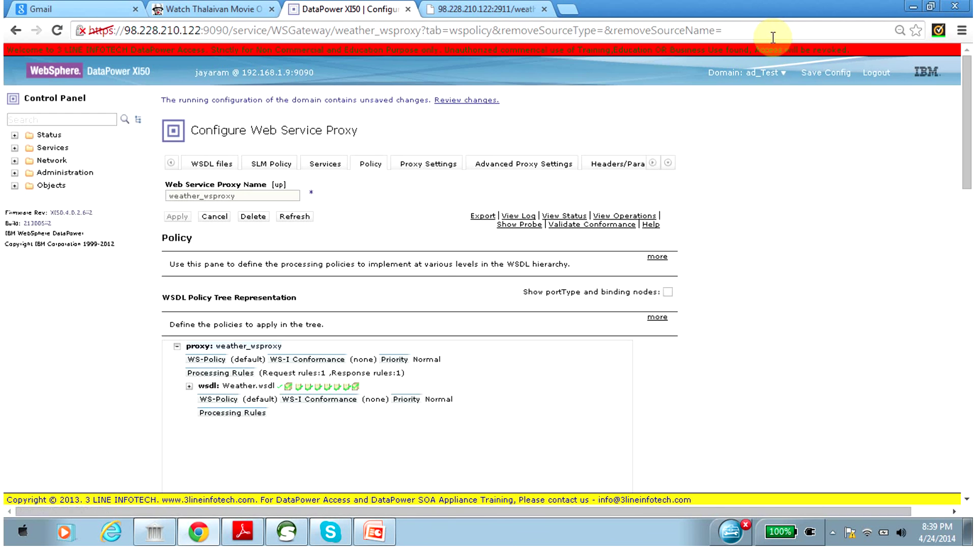
{"action": "left_click", "coordinate": [820, 75]}
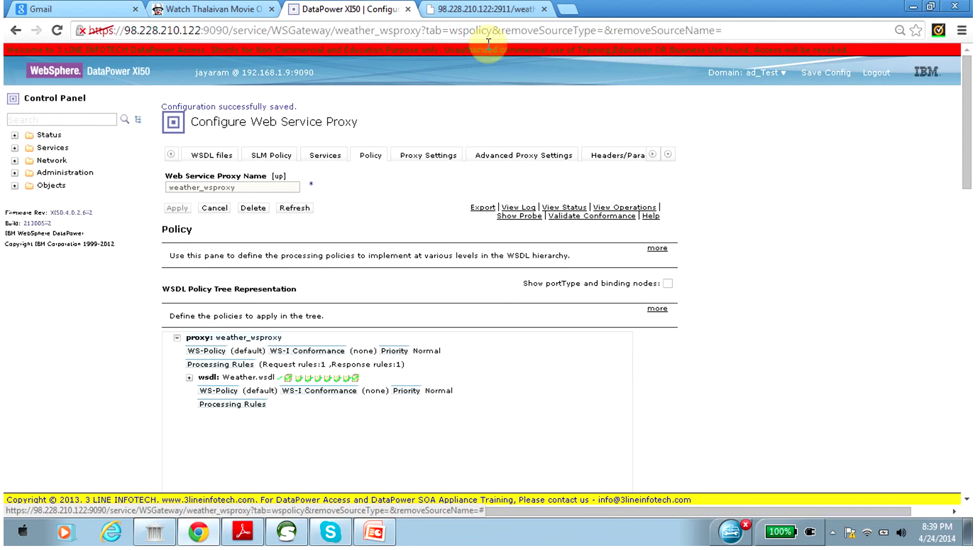
View the proxy's published WSDL in Chrome, and switch to soapUI to resend Request 1 and check its response.
{"action": "left_click", "coordinate": [458, 6]}
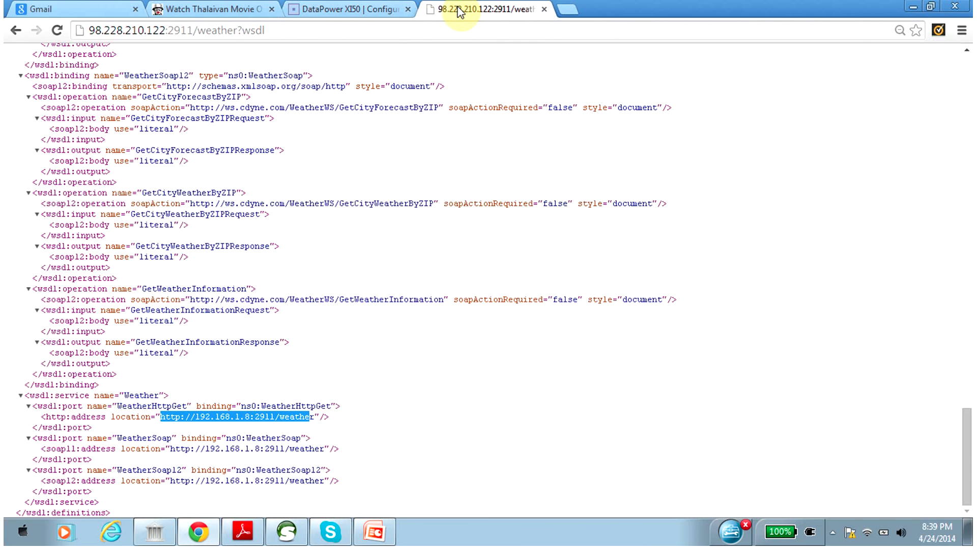
{"action": "left_click", "coordinate": [288, 533]}
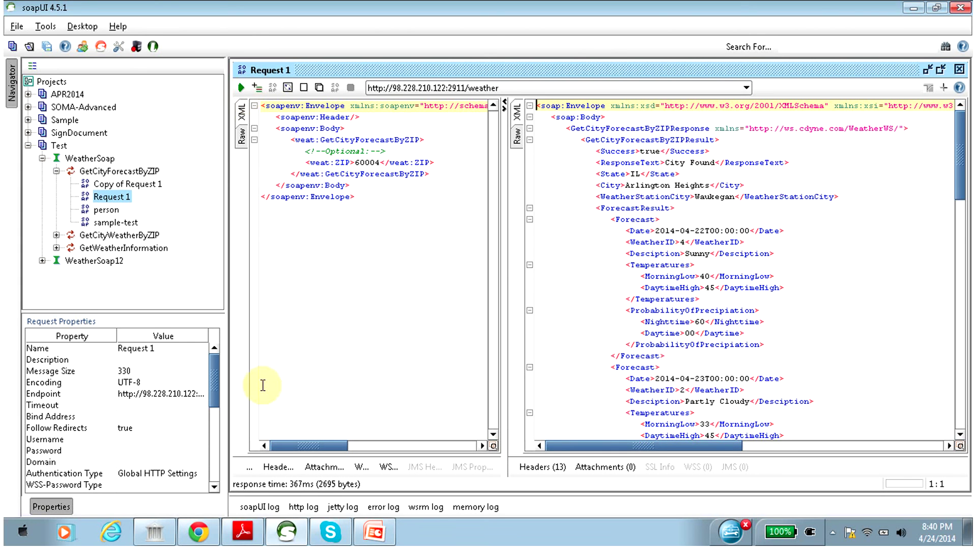
{"action": "left_click", "coordinate": [286, 531]}
{"action": "left_click", "coordinate": [286, 531]}
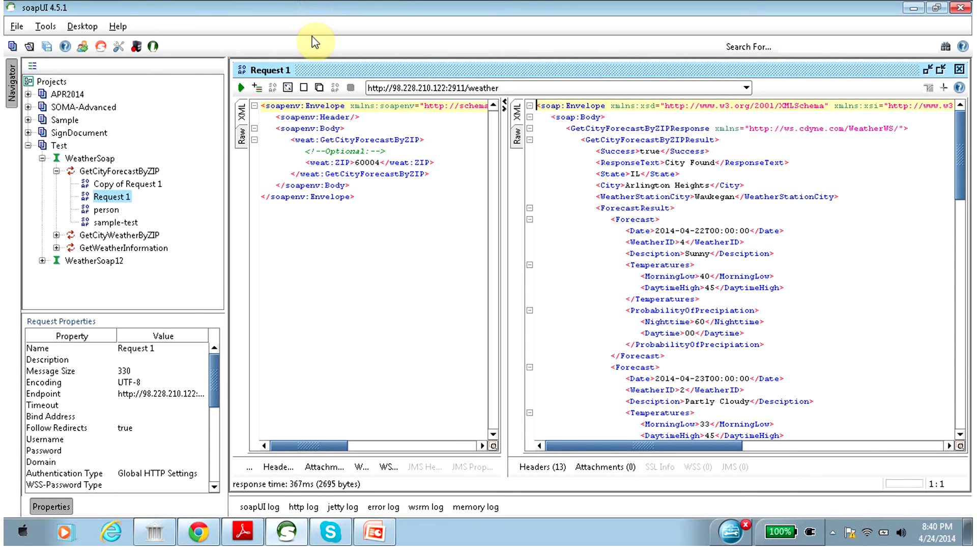
{"action": "left_click", "coordinate": [832, 532]}
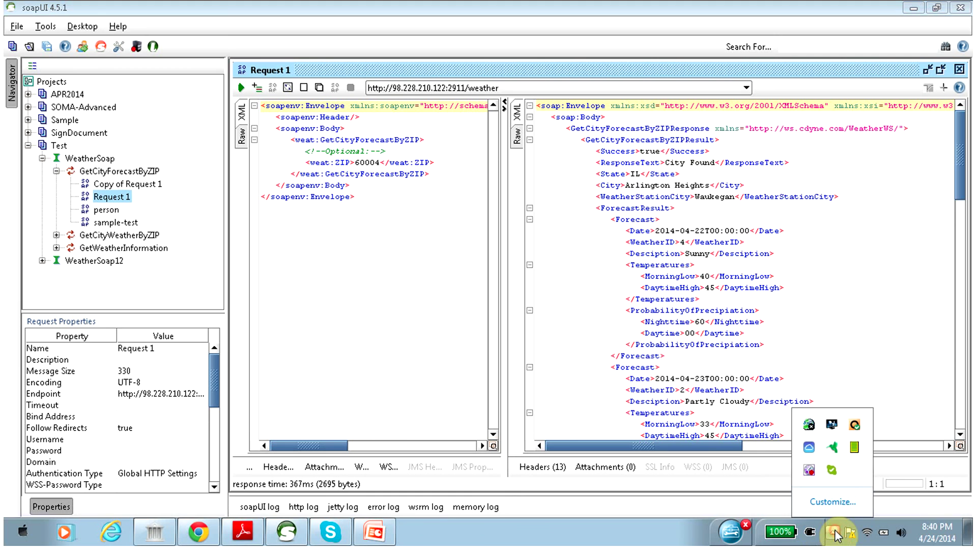
{"action": "right_click", "coordinate": [813, 464]}
{"action": "left_click", "coordinate": [813, 465]}
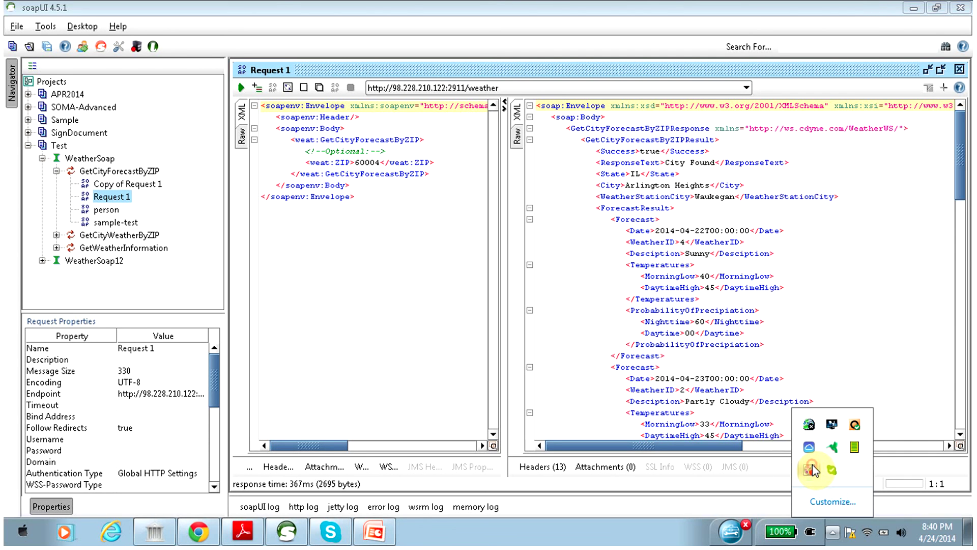